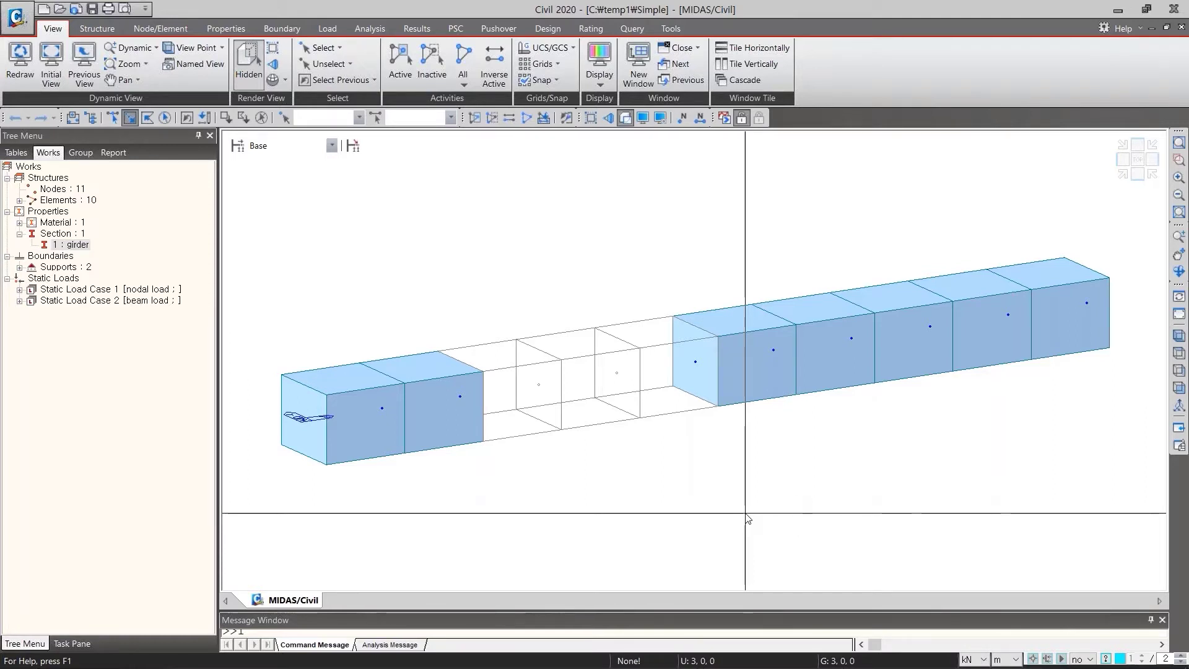
# - Activate all 10 girder elements and toggle Hidden view repeatedly, ending on solid shaded boxes
pyautogui.click(525, 118)
pyautogui.click(626, 120)
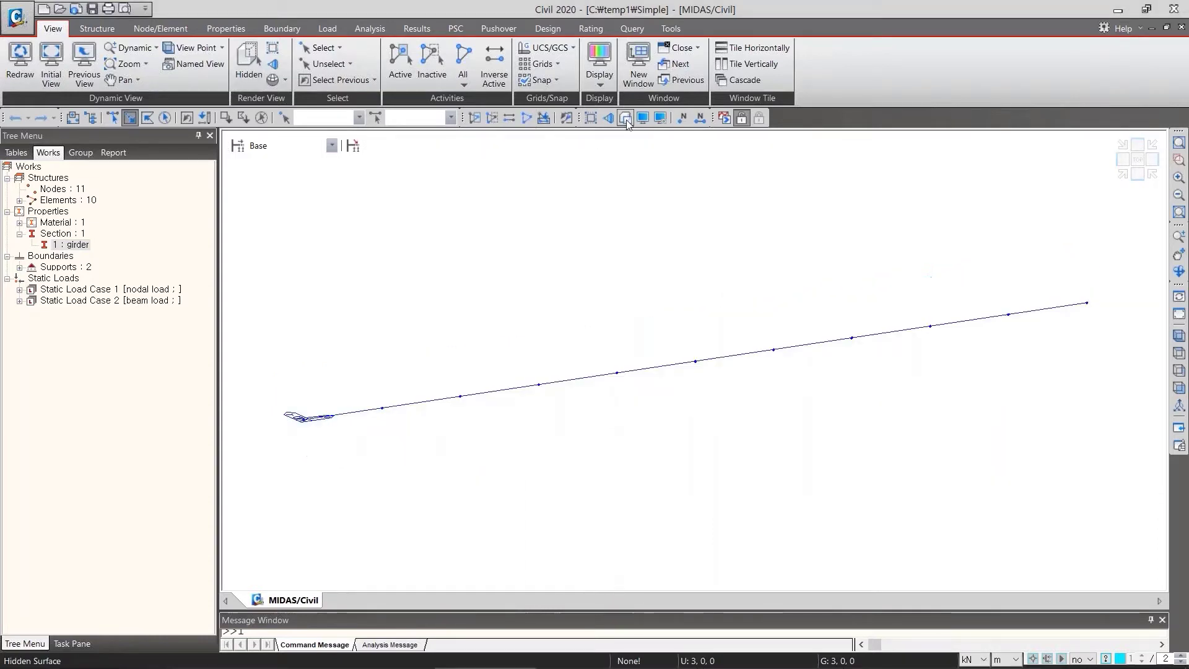
pyautogui.click(626, 118)
pyautogui.click(627, 119)
pyautogui.click(626, 119)
pyautogui.click(626, 119)
pyautogui.click(626, 119)
pyautogui.click(626, 119)
pyautogui.click(626, 119)
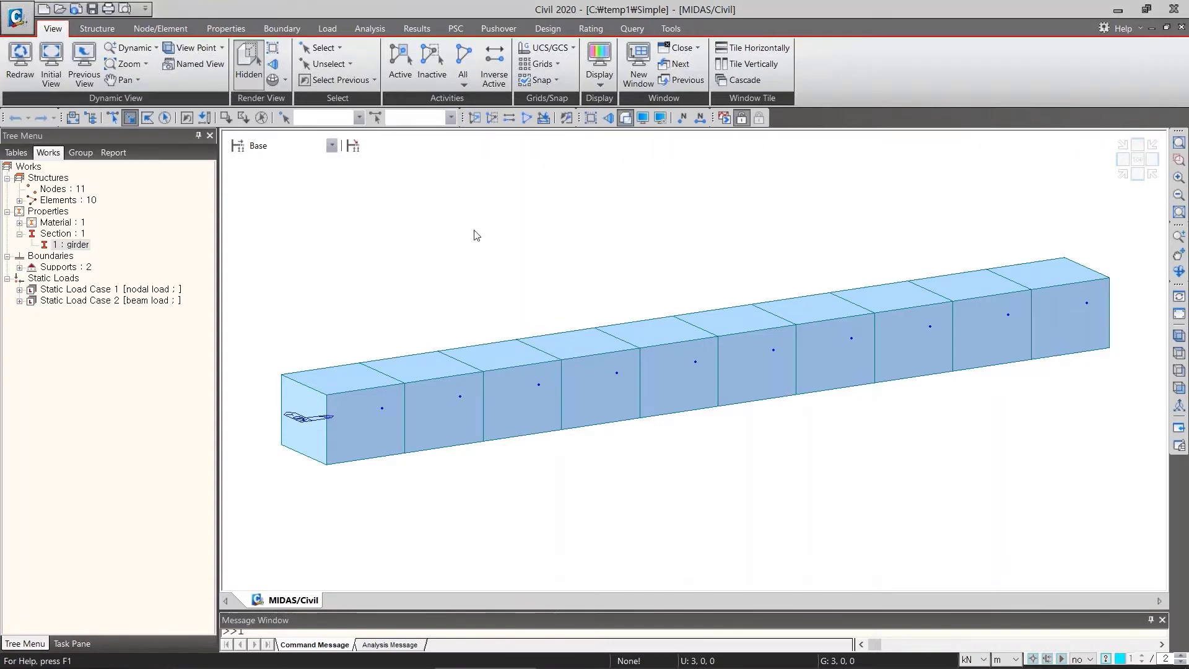
# - Open the Integral bridge model from the temp1 folder
pyautogui.hotkey('ctrl', 'o')
pyautogui.moveTo(347, 15); pyautogui.dragTo(569, 59)
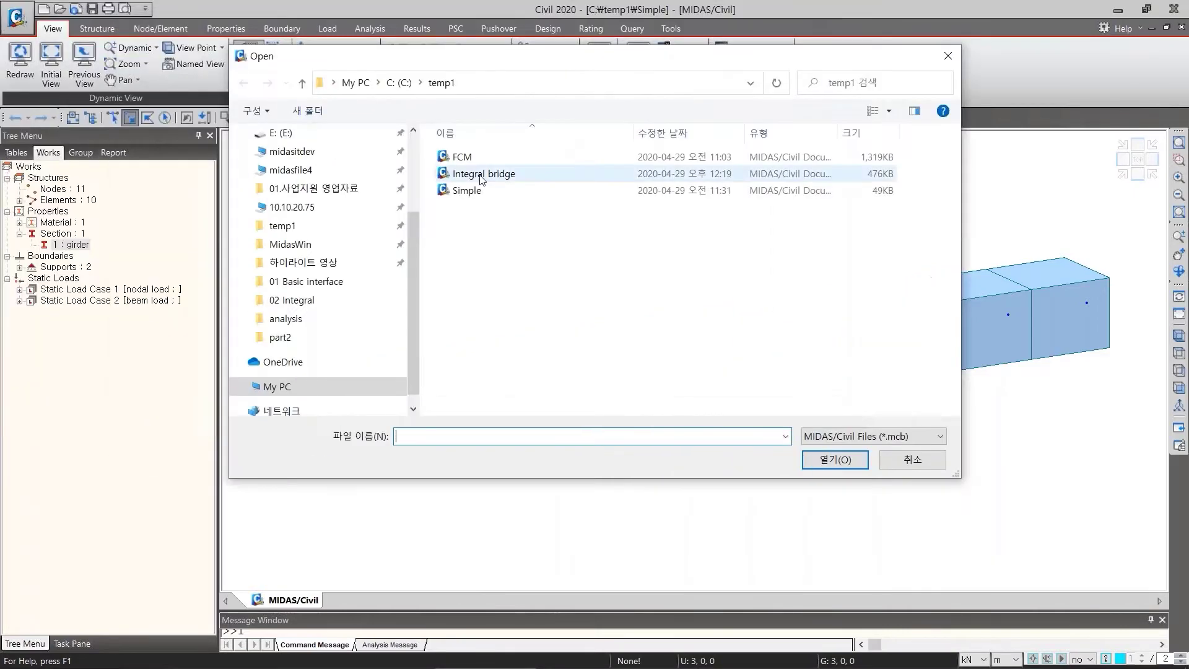
pyautogui.doubleClick(482, 174)
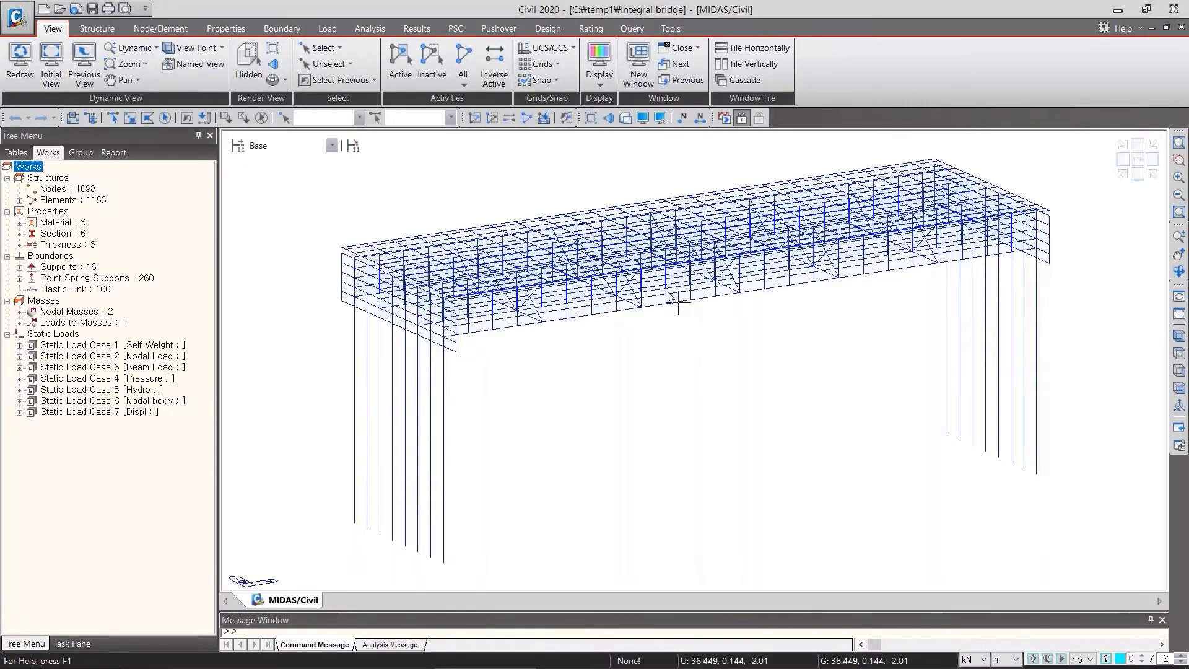
# - Switch on Hidden view so the meshed deck and pile groups appear shaded
pyautogui.click(629, 119)
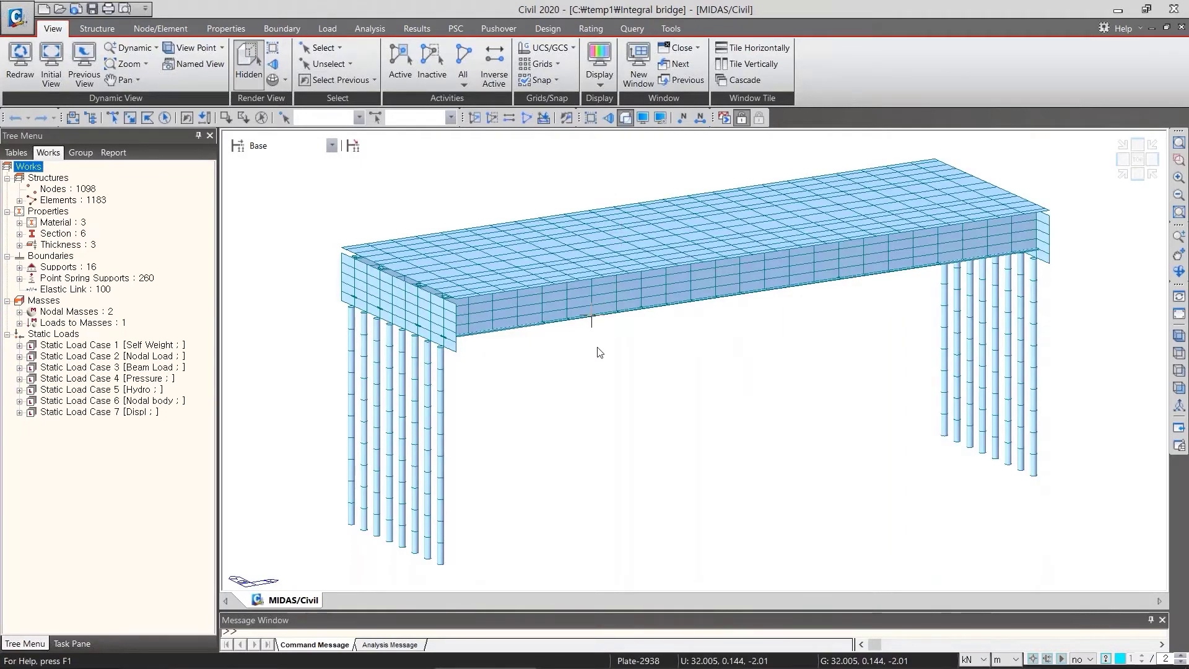
pyautogui.scroll(3, 609, 390)
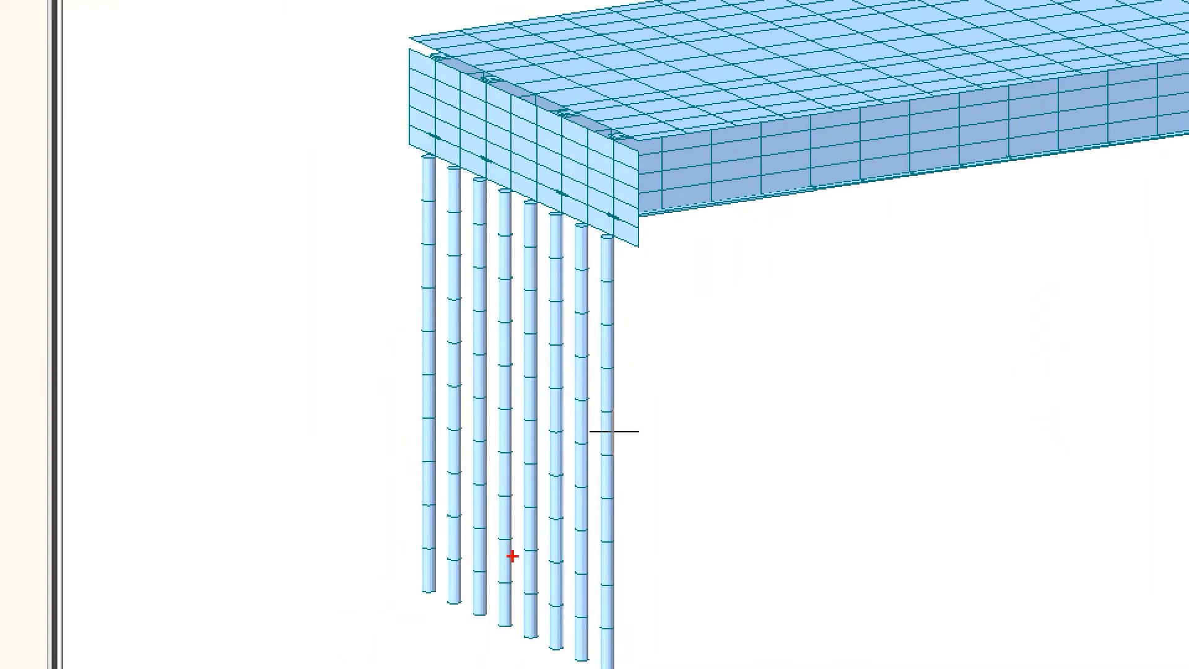
pyautogui.moveTo(544, 431)
pyautogui.mouseDown()
pyautogui.moveTo(490, 415)
pyautogui.moveTo(617, 364)
pyautogui.moveTo(545, 431)
pyautogui.mouseUp()
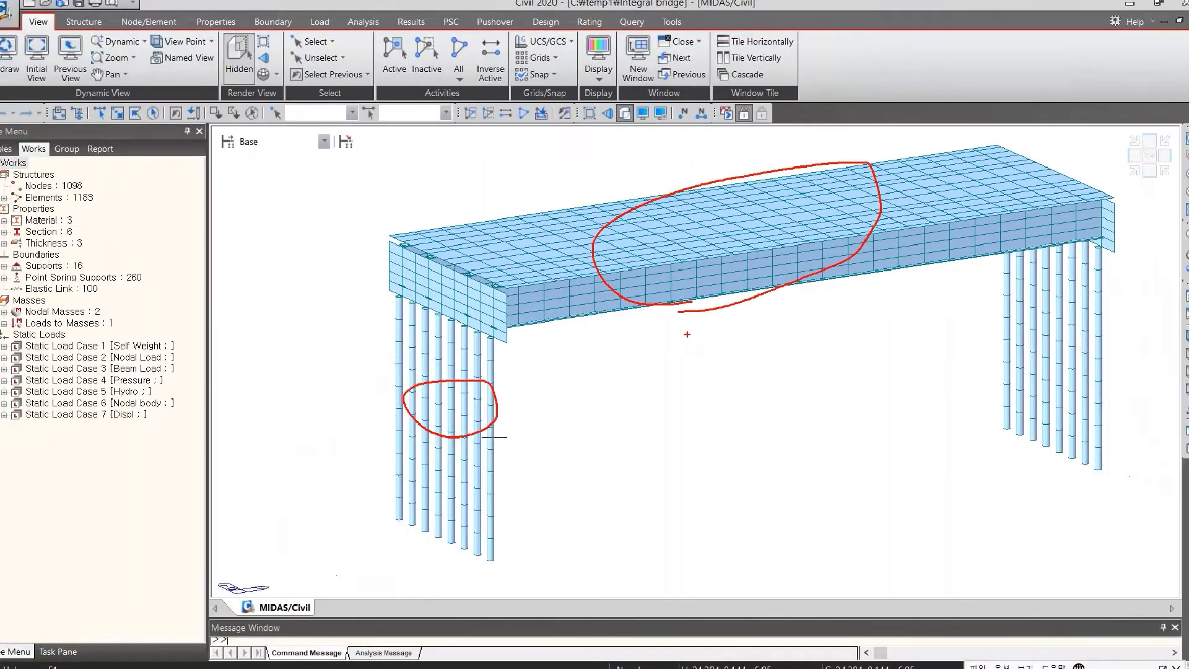
pyautogui.press('Escape')
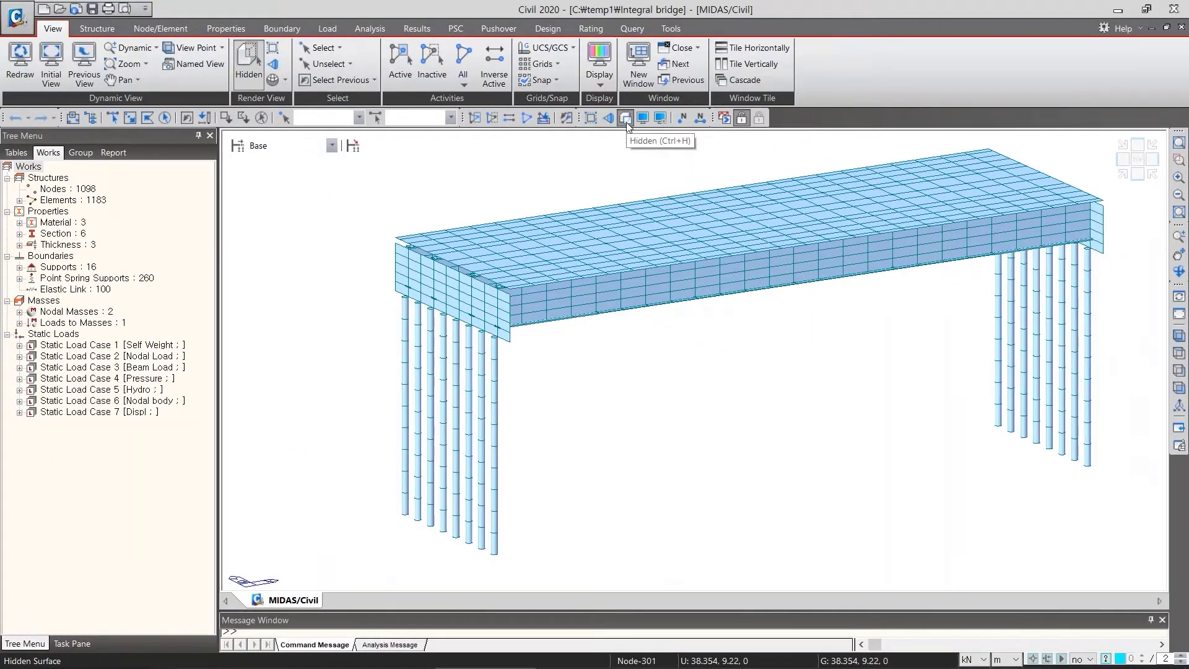
pyautogui.click(625, 118)
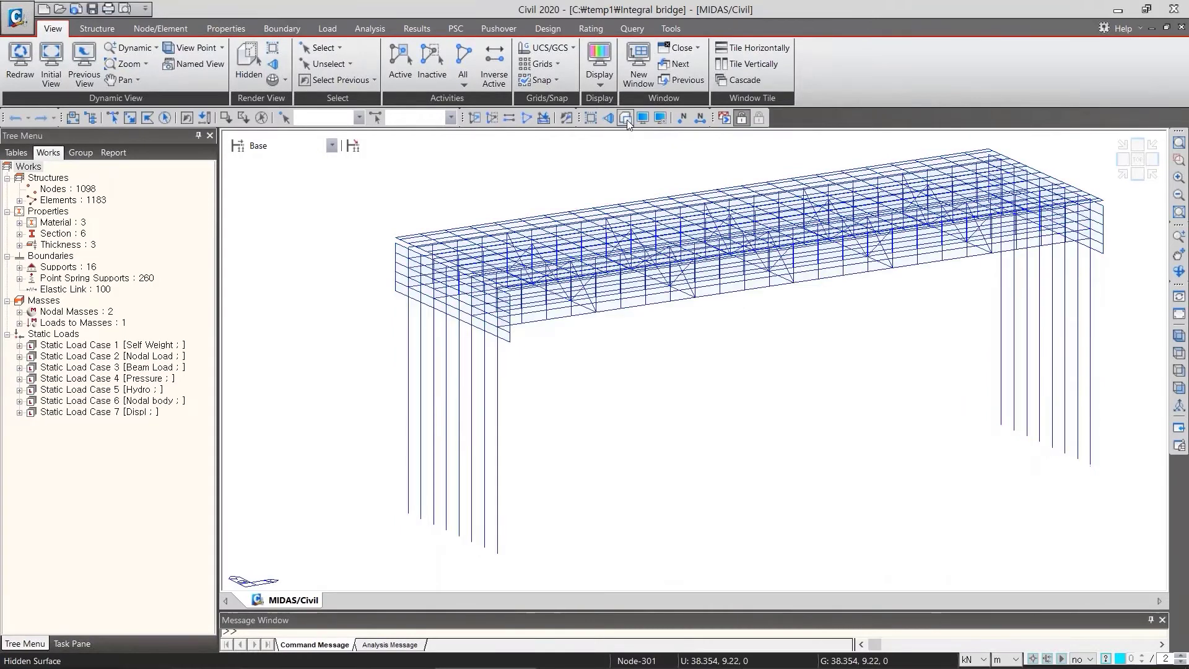
pyautogui.click(625, 118)
pyautogui.click(626, 117)
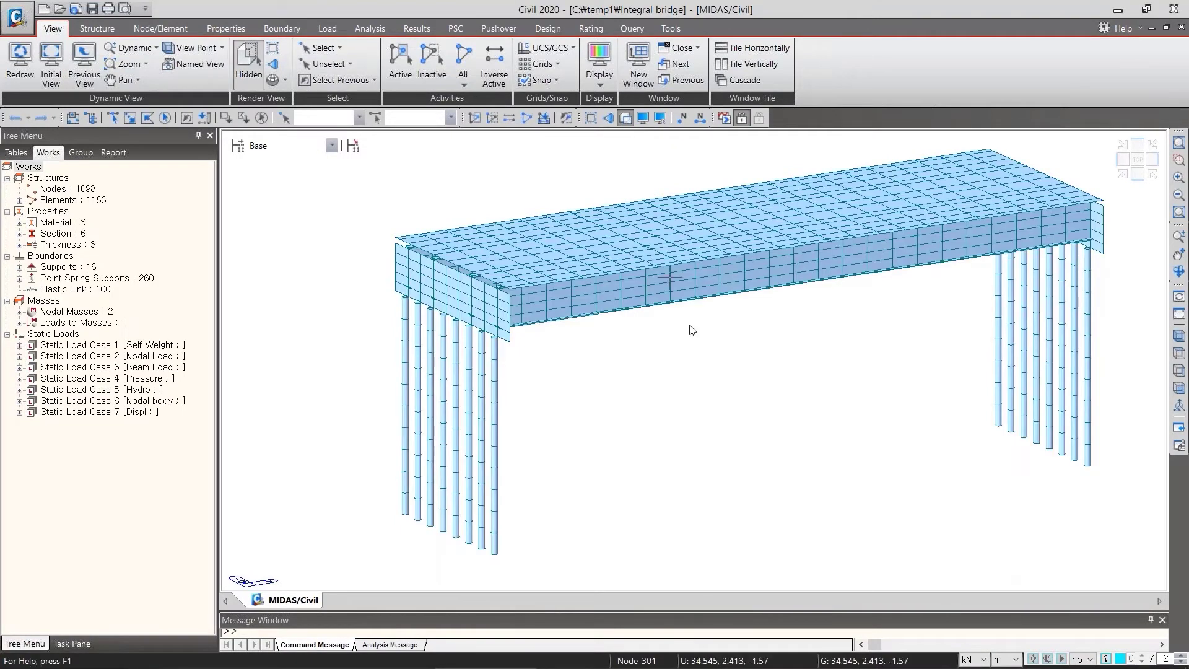
pyautogui.moveTo(705, 363)
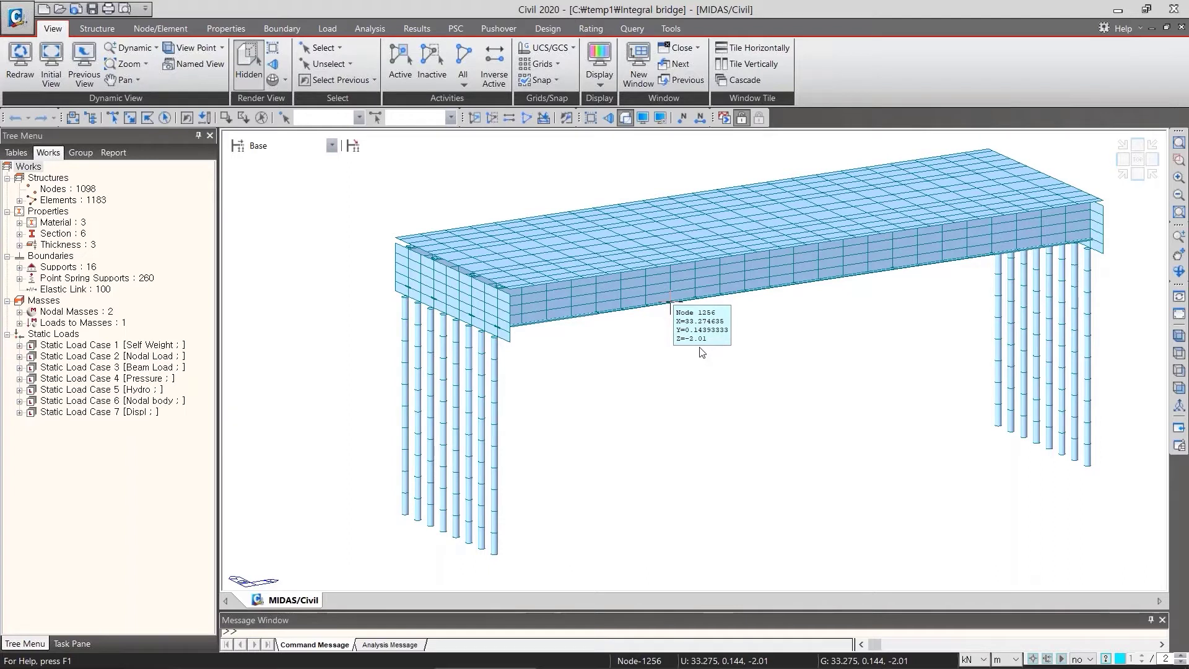
pyautogui.click(660, 119)
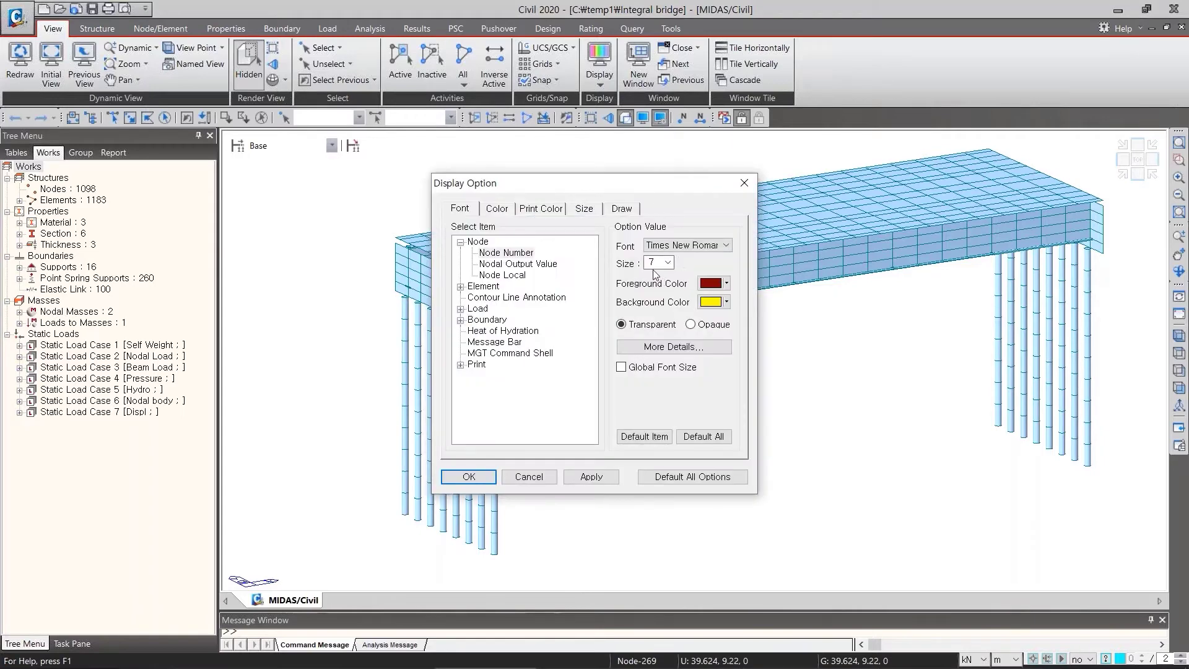
# - Enable Plane Thickness under Hidden Option (Model) on the Draw tab, apply, and confirm with OK
pyautogui.click(621, 210)
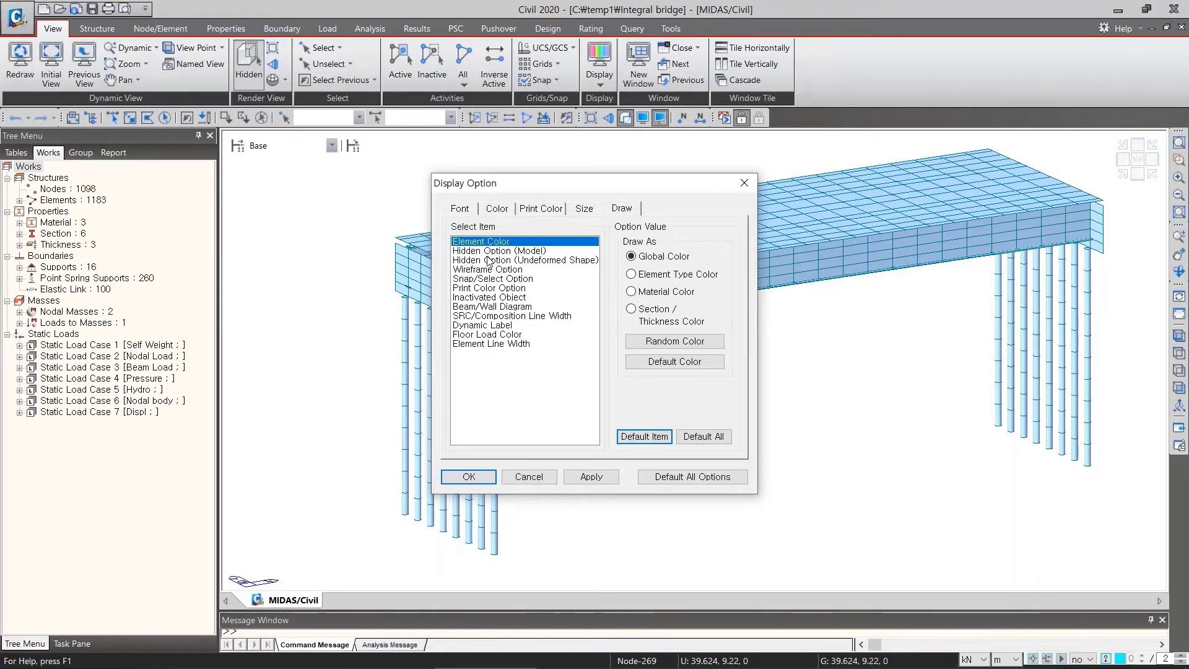
pyautogui.click(500, 252)
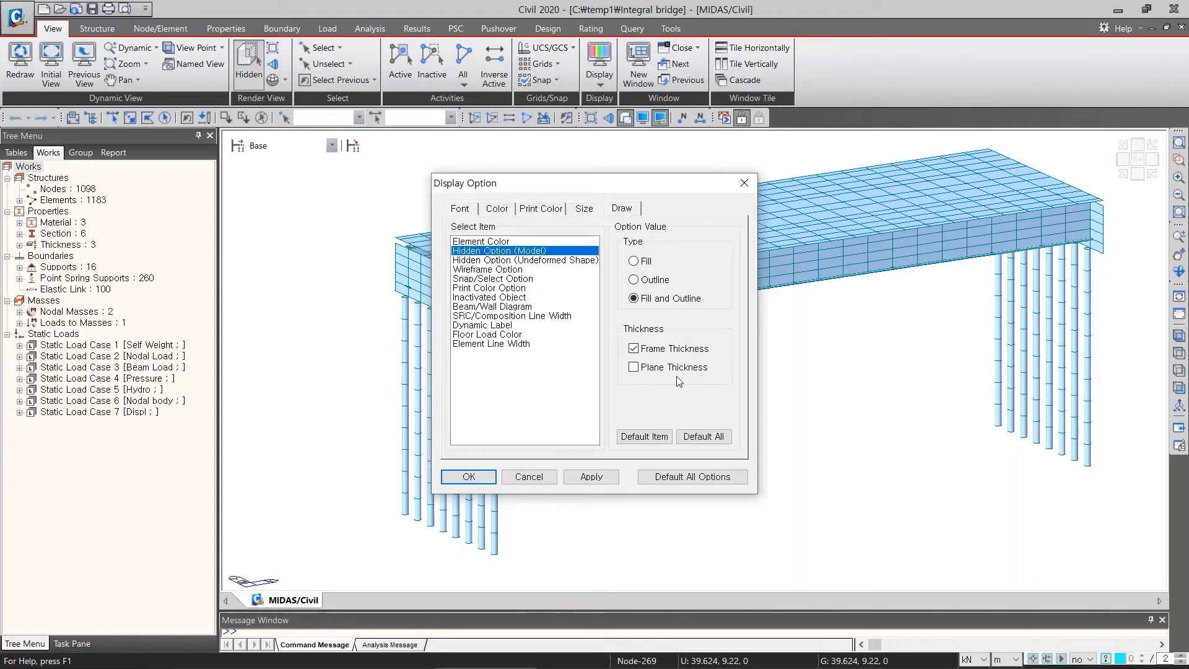
pyautogui.moveTo(659, 379); pyautogui.dragTo(715, 378)
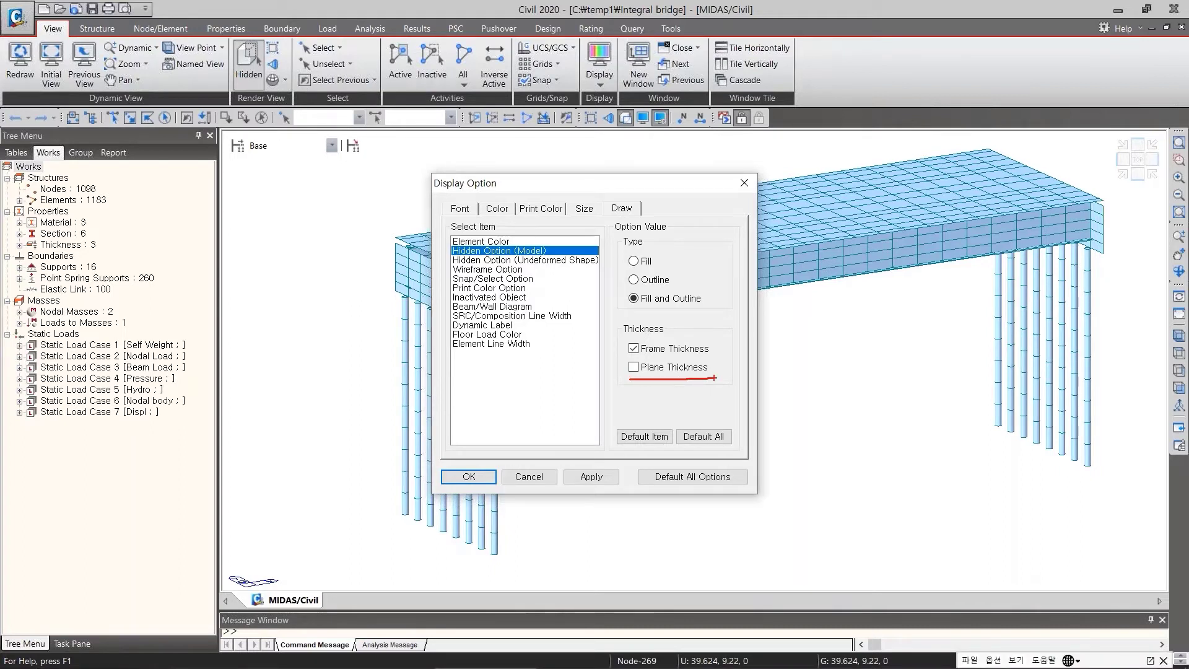
pyautogui.press('Escape')
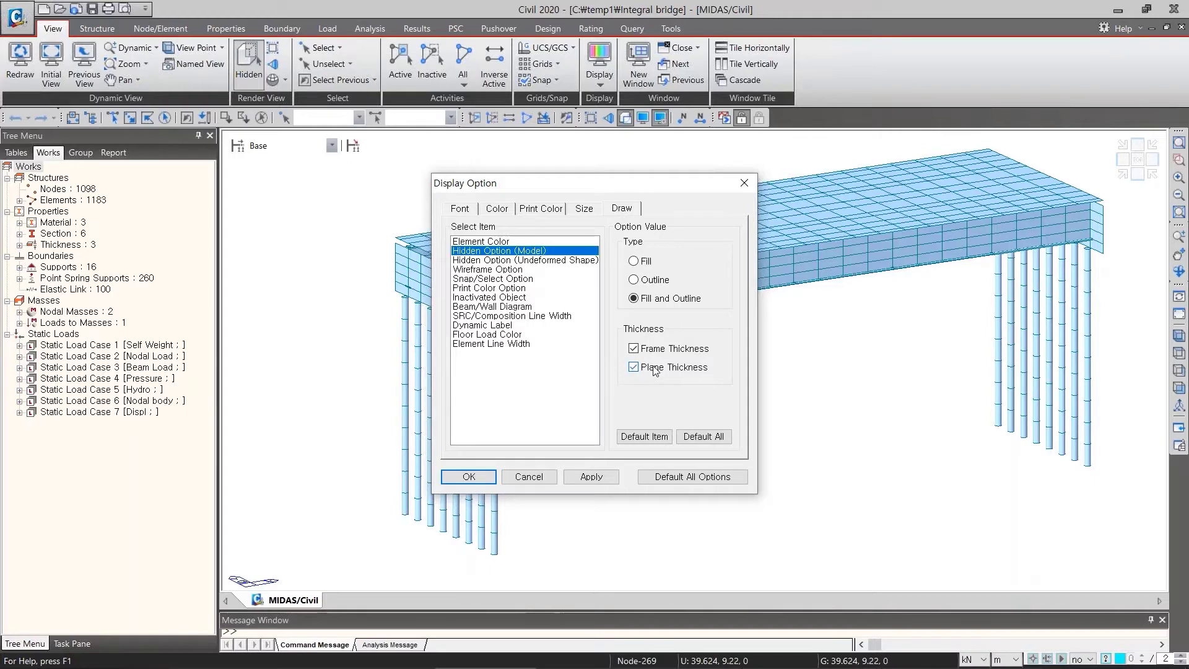
pyautogui.click(594, 476)
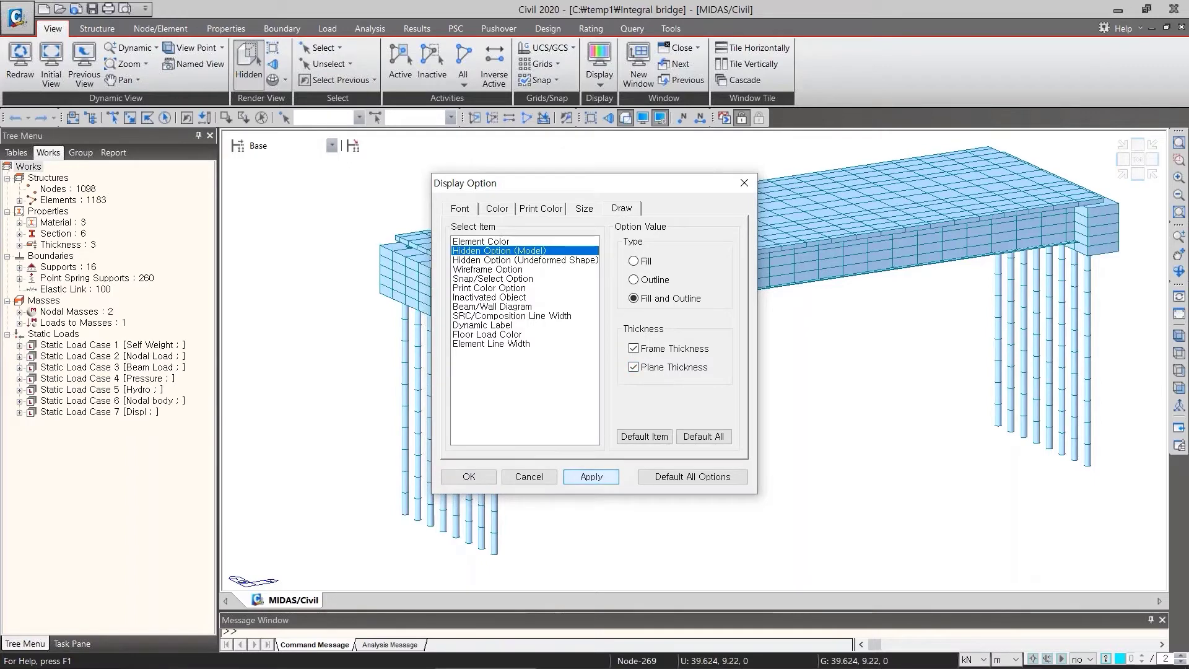
pyautogui.moveTo(607, 175); pyautogui.dragTo(446, 175)
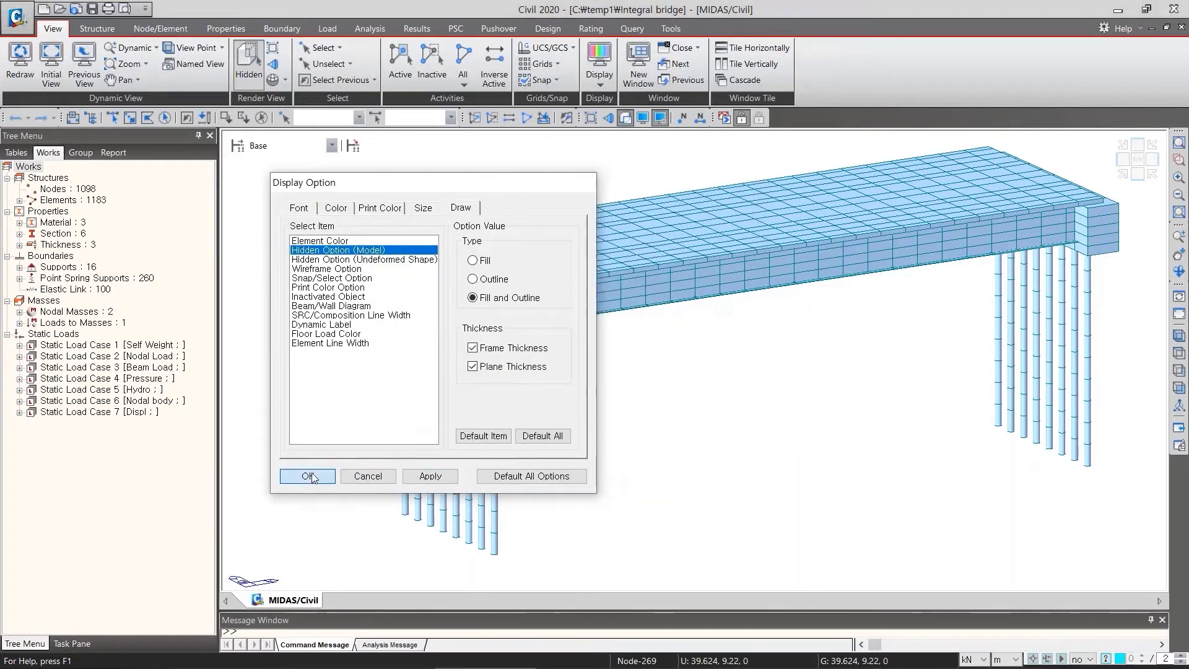
pyautogui.click(308, 476)
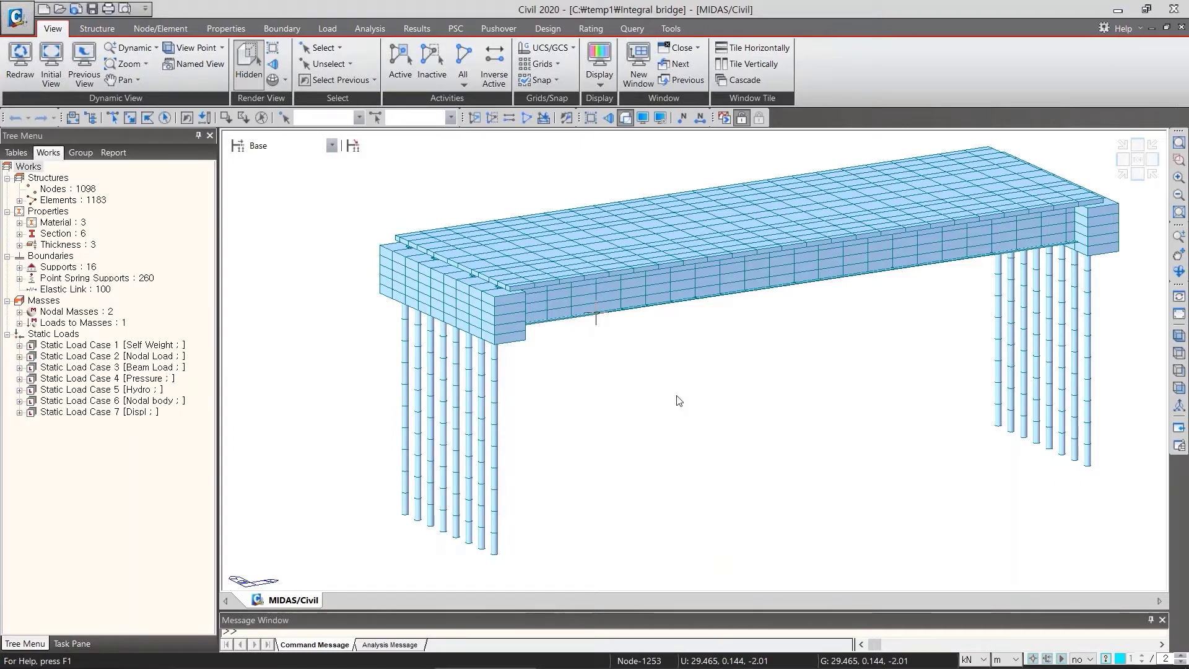
pyautogui.click(660, 117)
# - Set Element Color to Element Type Color and apply, turning the piles red against the deck
pyautogui.press('F11')
pyautogui.click(621, 208)
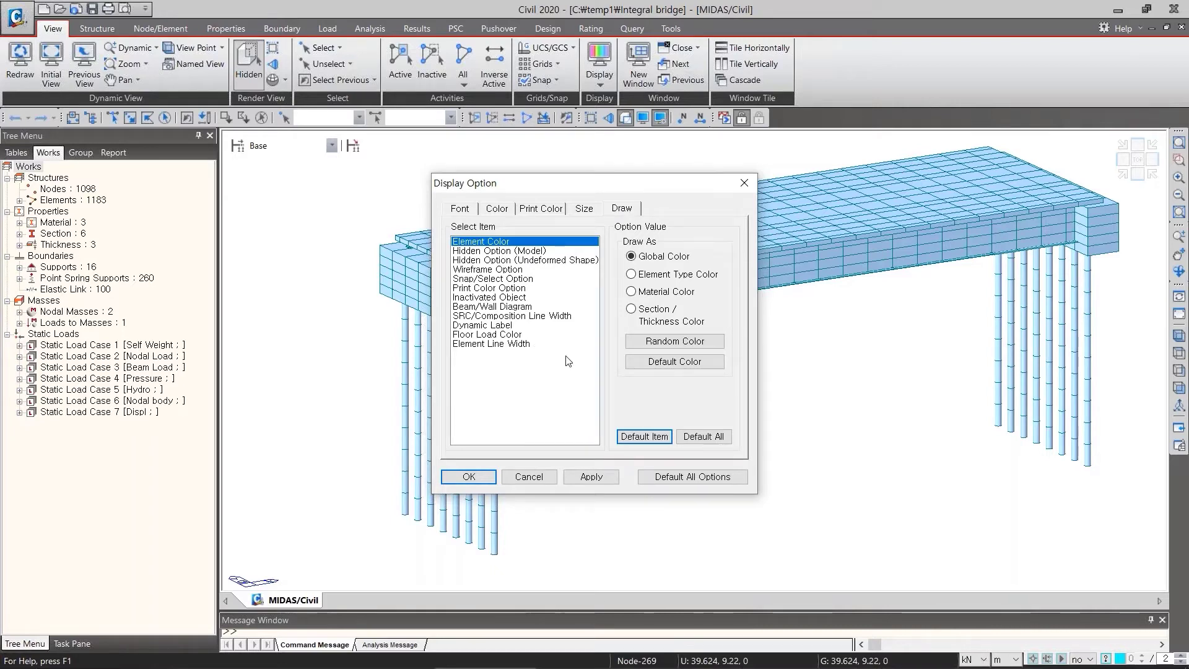
pyautogui.moveTo(620, 183); pyautogui.dragTo(295, 166)
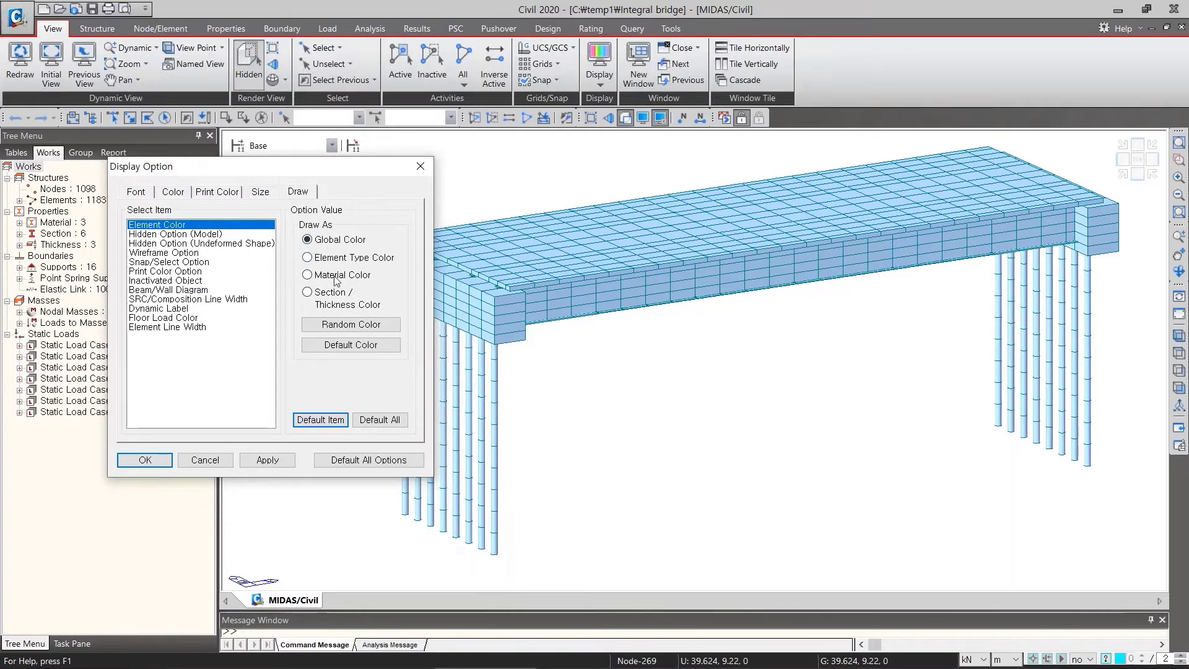
pyautogui.click(337, 258)
pyautogui.moveTo(312, 270); pyautogui.dragTo(395, 264)
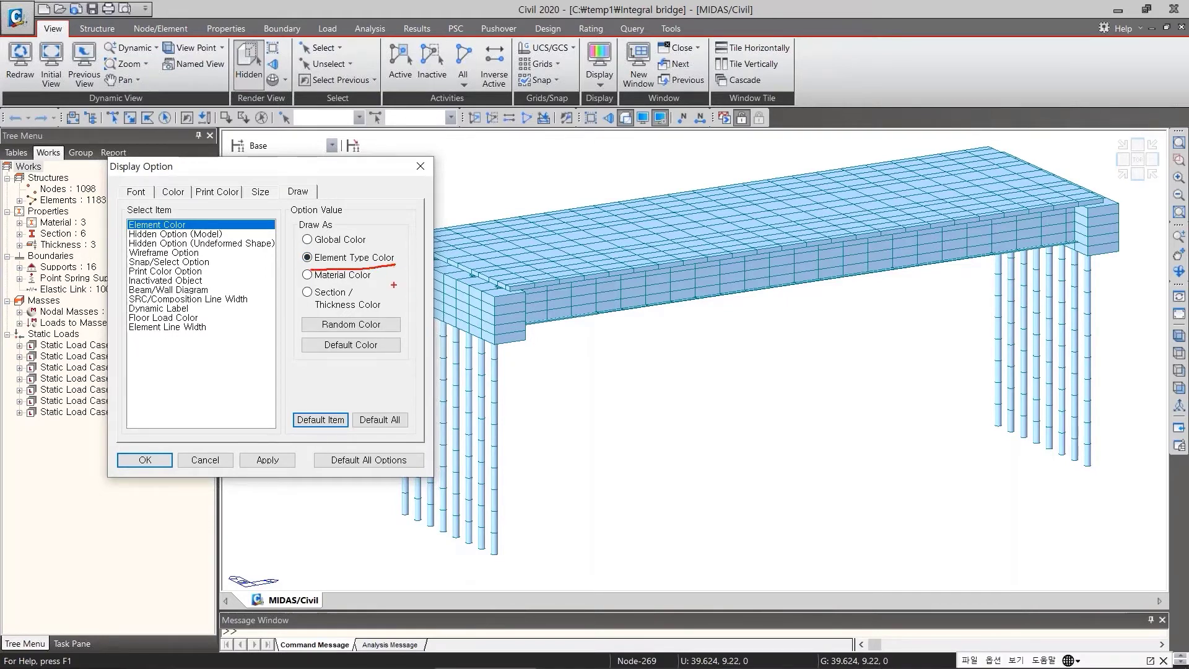
pyautogui.press('Escape')
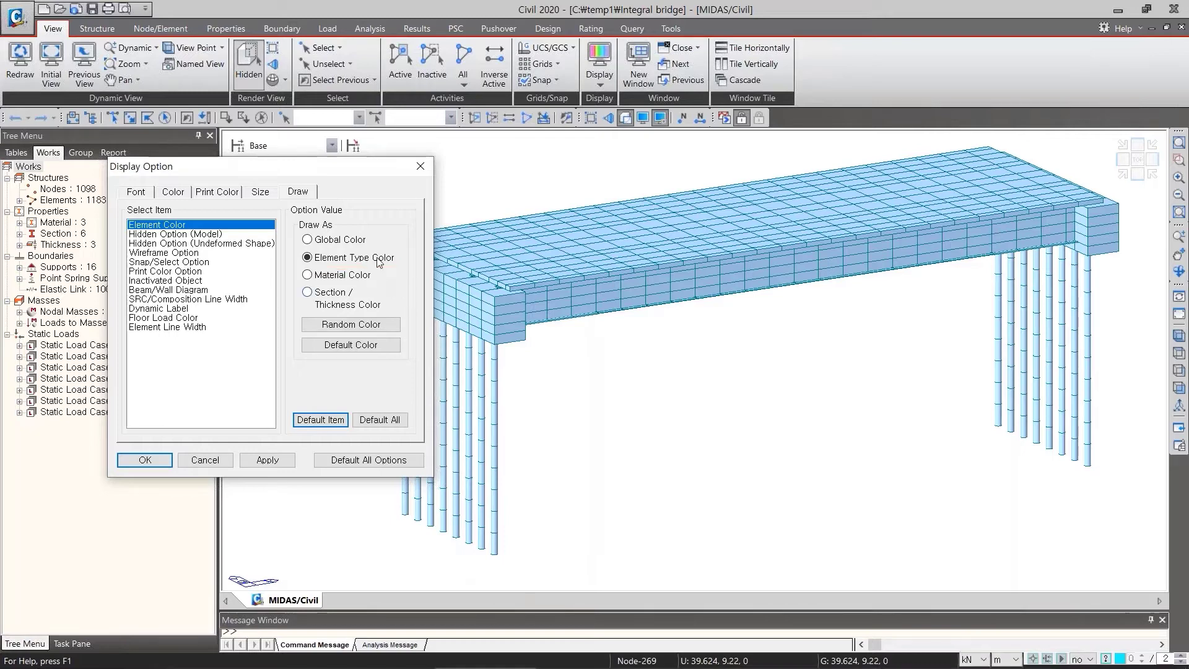
pyautogui.click(276, 462)
pyautogui.moveTo(247, 166); pyautogui.dragTo(189, 130)
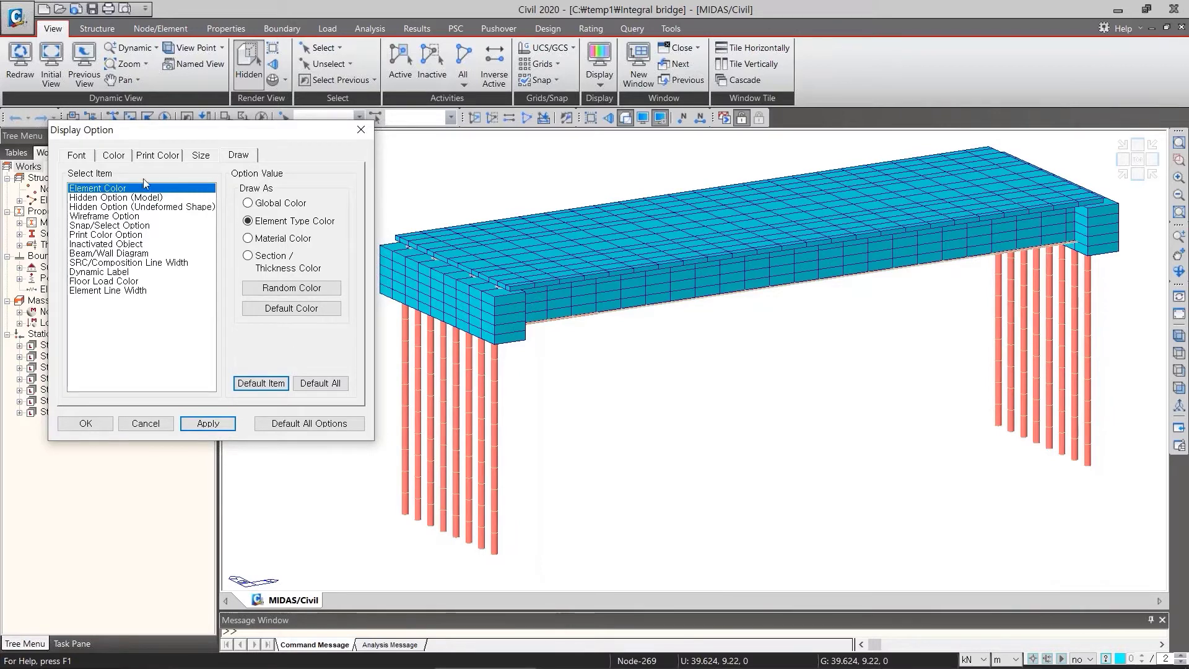
pyautogui.click(118, 155)
# - Inspect the Element and Beam colour entries, keeping the hidden-view beam colour salmon
pyautogui.doubleClick(110, 300)
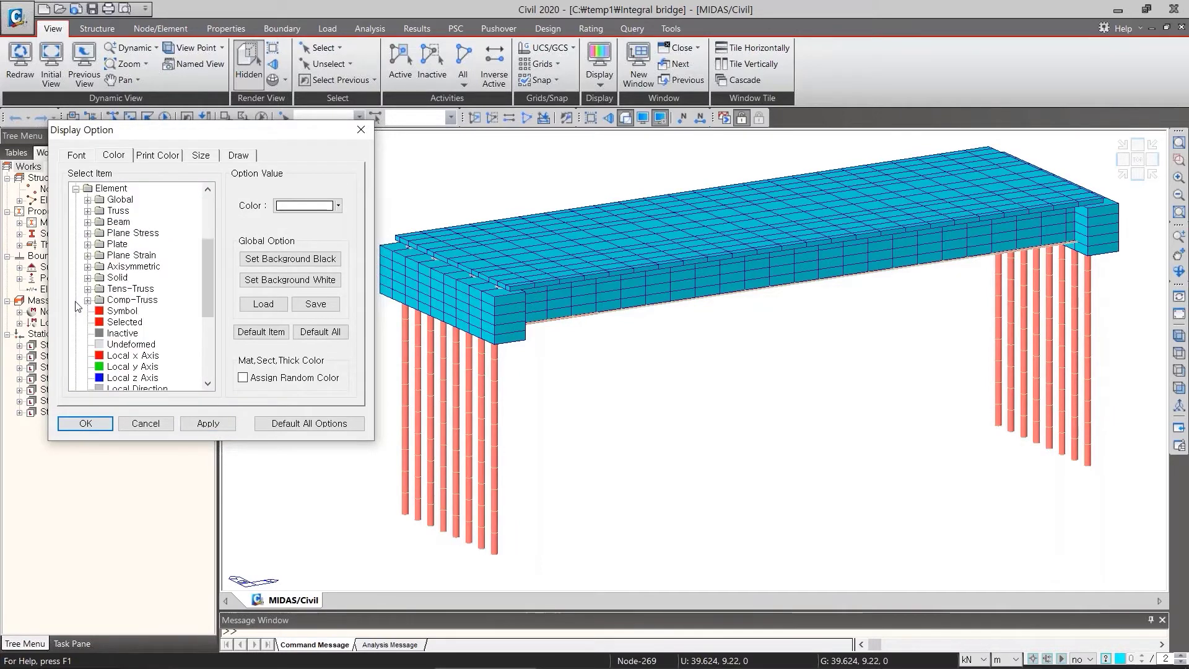
pyautogui.scroll(-4, 119, 328)
pyautogui.scroll(3, 120, 328)
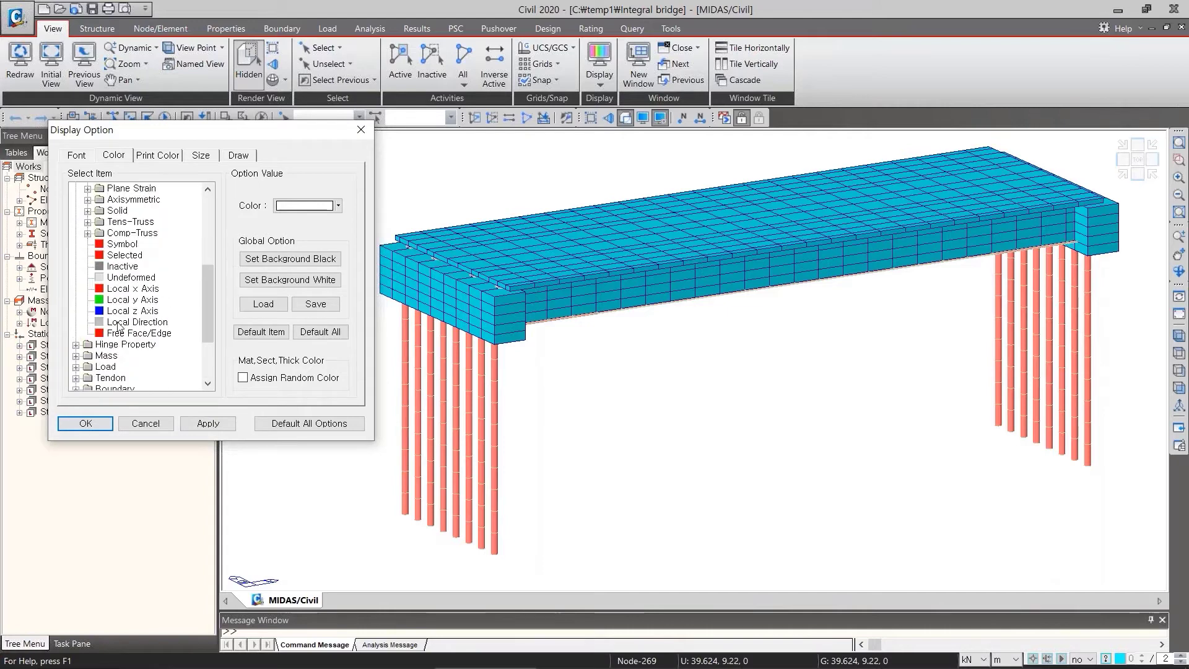
pyautogui.scroll(3, 96, 255)
pyautogui.click(87, 244)
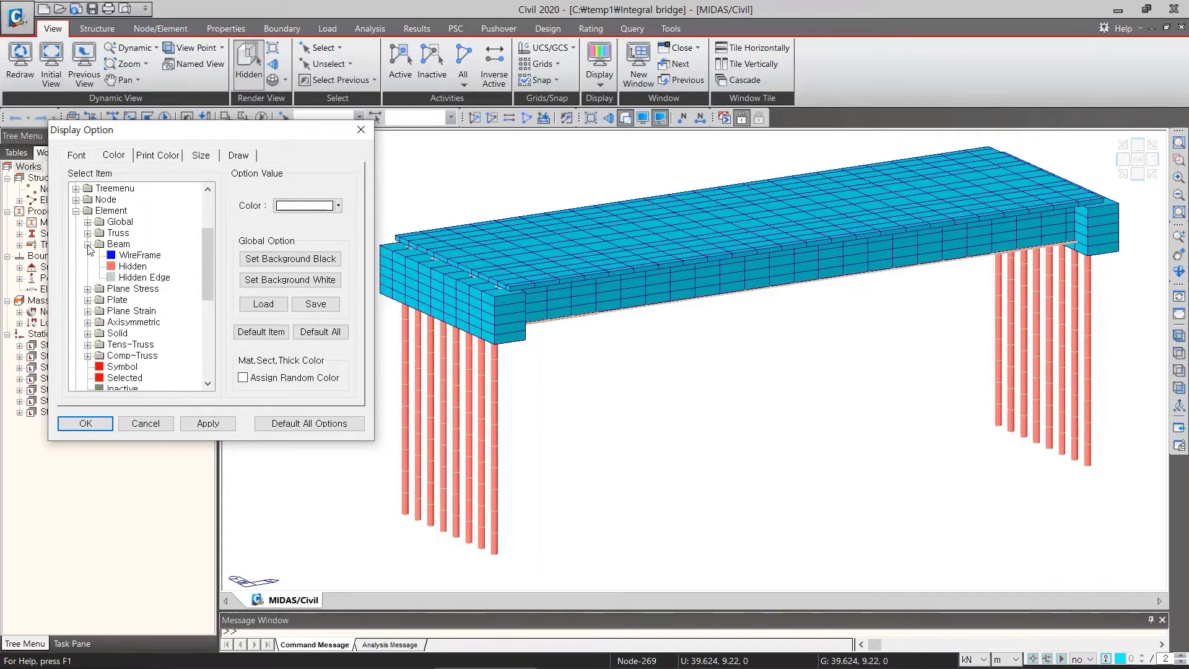
pyautogui.click(133, 255)
pyautogui.click(134, 267)
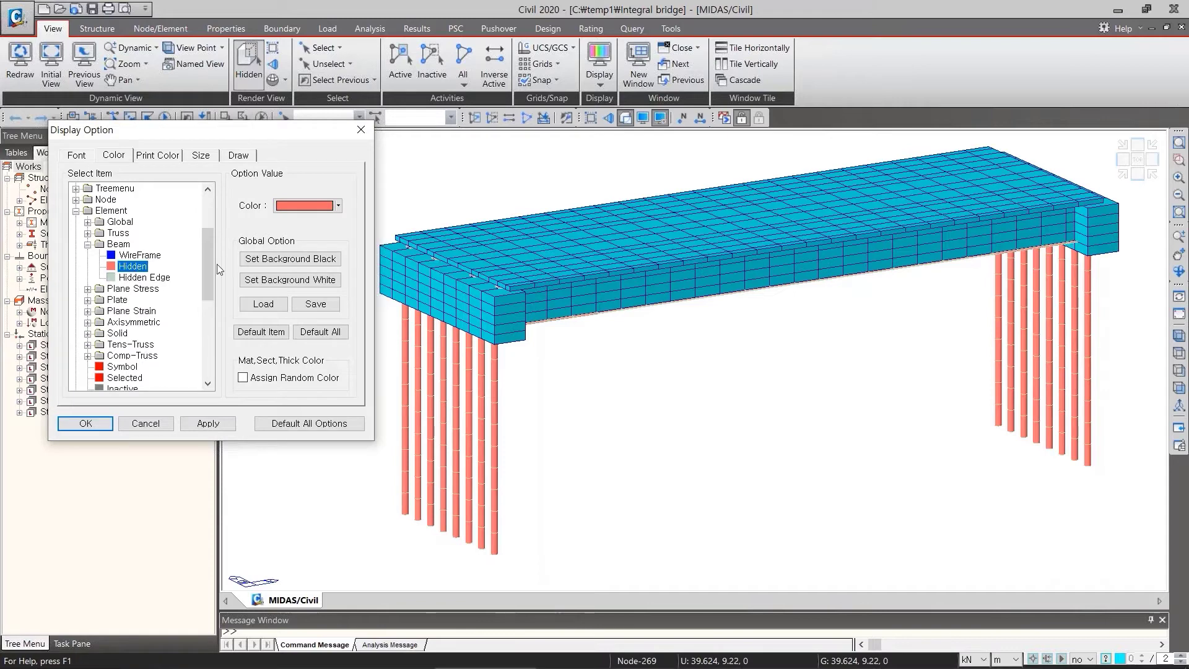
pyautogui.click(337, 206)
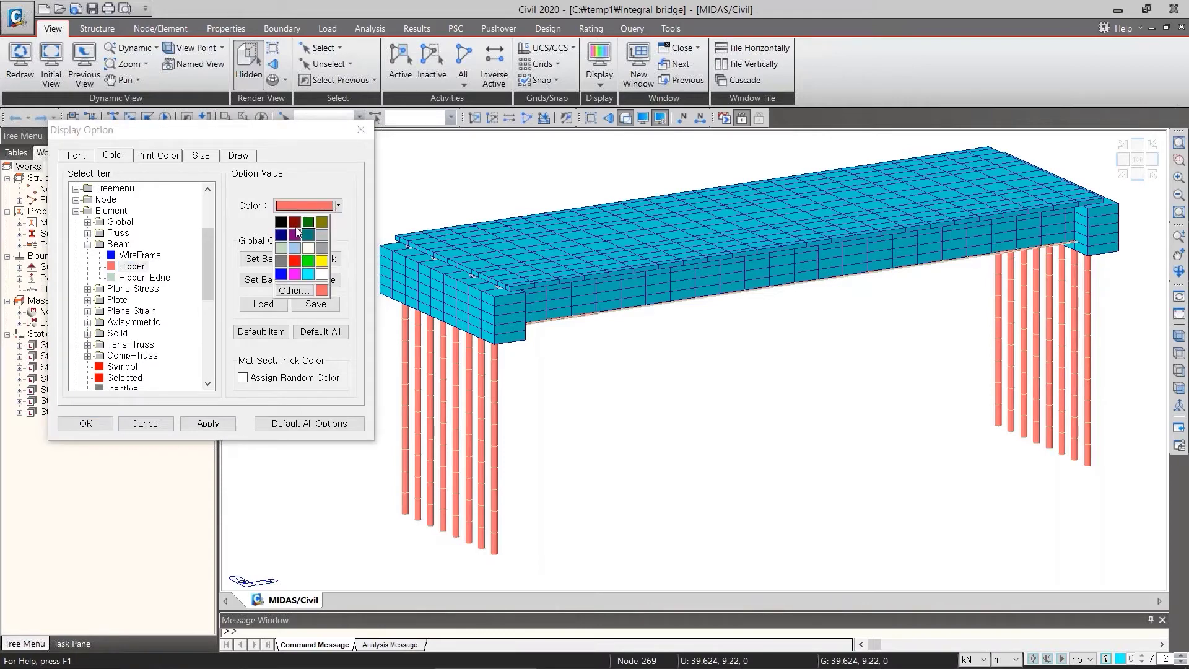
pyautogui.click(313, 171)
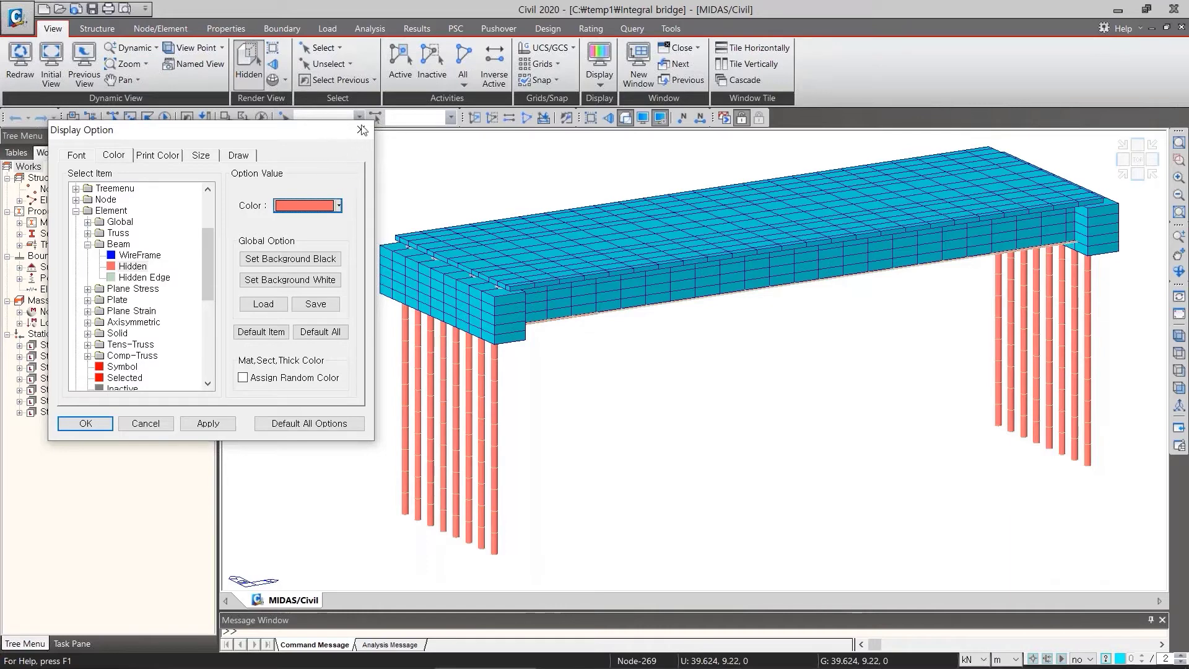
# - Reset all colours with Default All, choose Set Background White, and apply
pyautogui.click(316, 332)
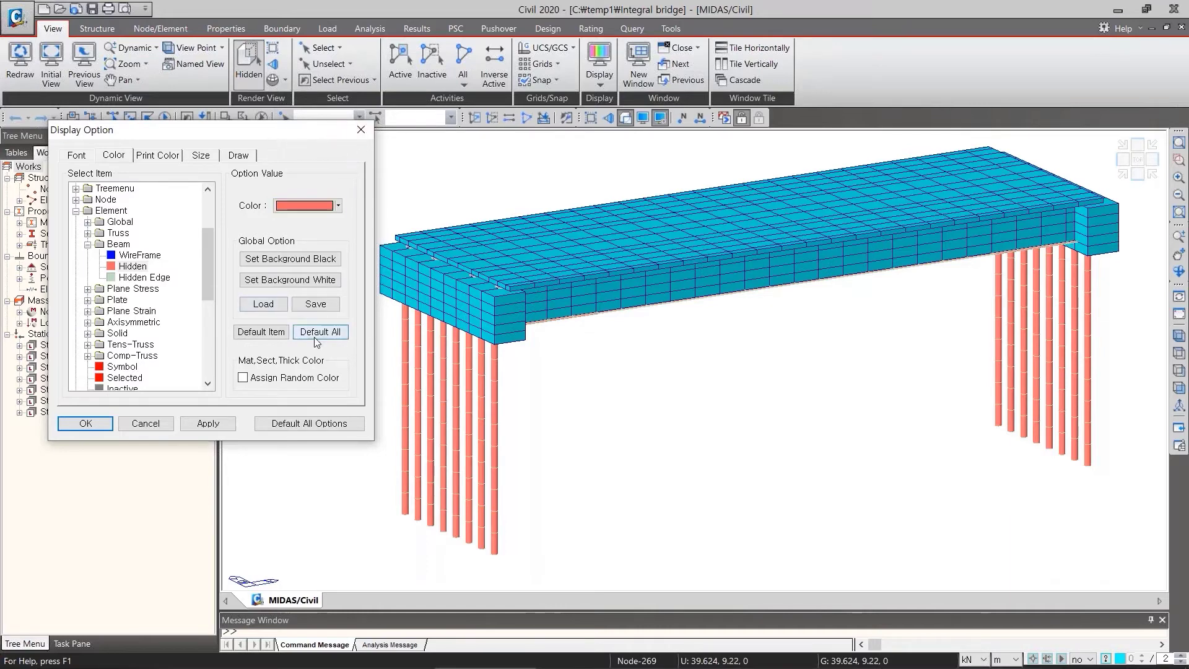
pyautogui.click(208, 424)
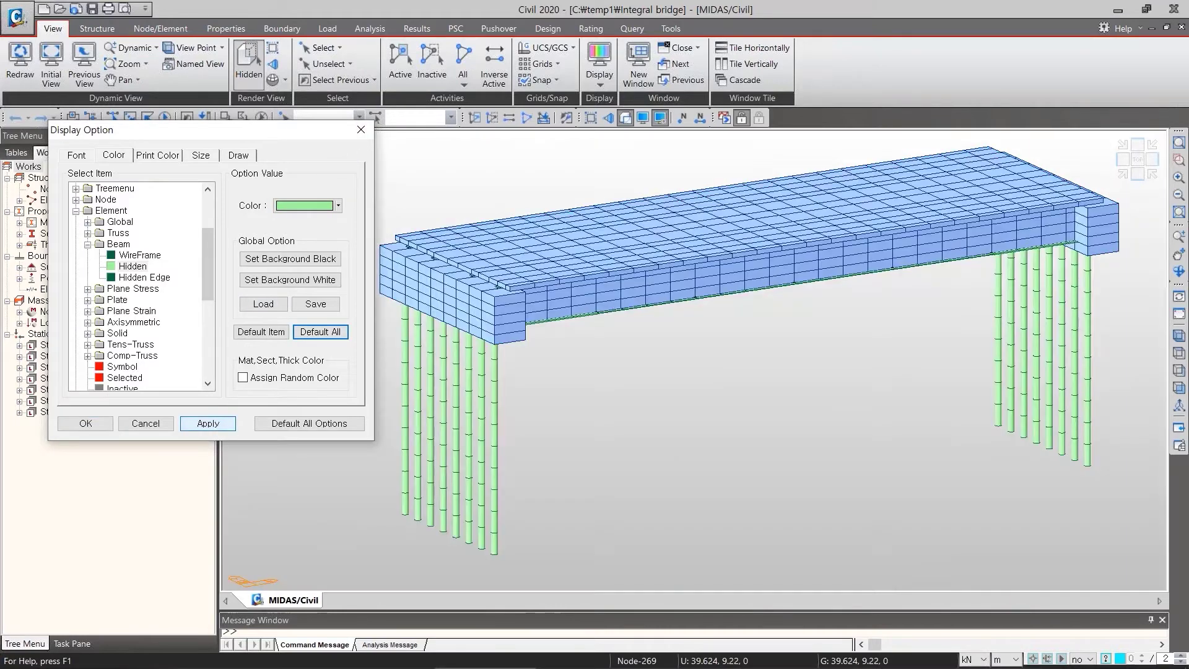
pyautogui.click(290, 280)
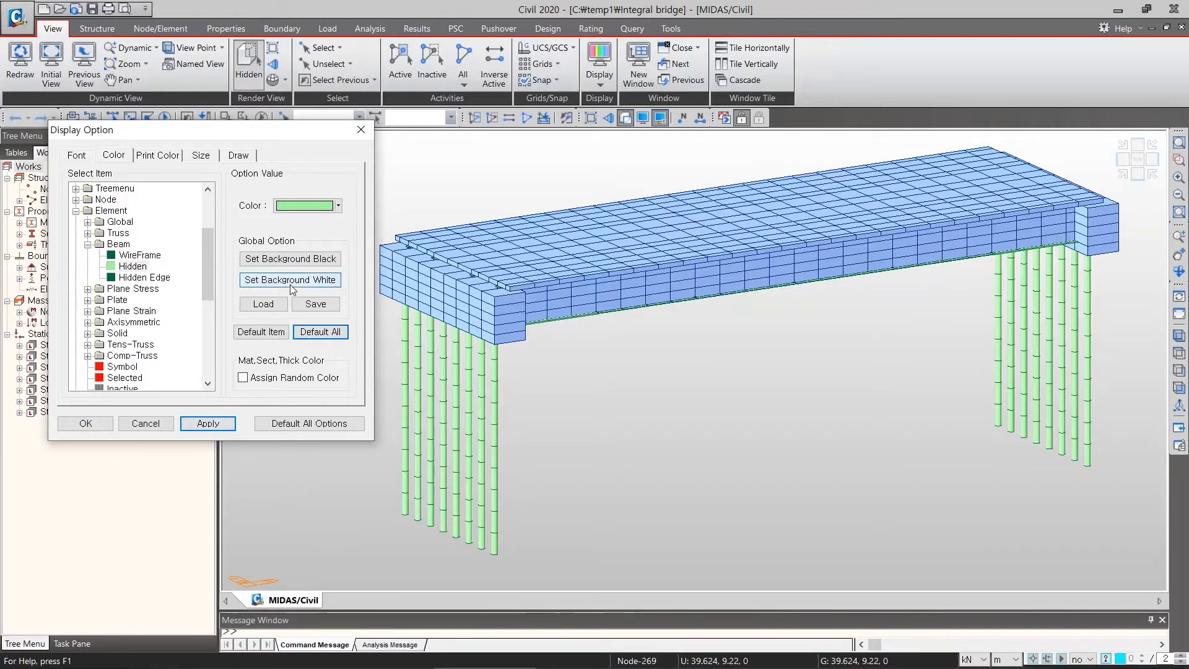
pyautogui.click(208, 423)
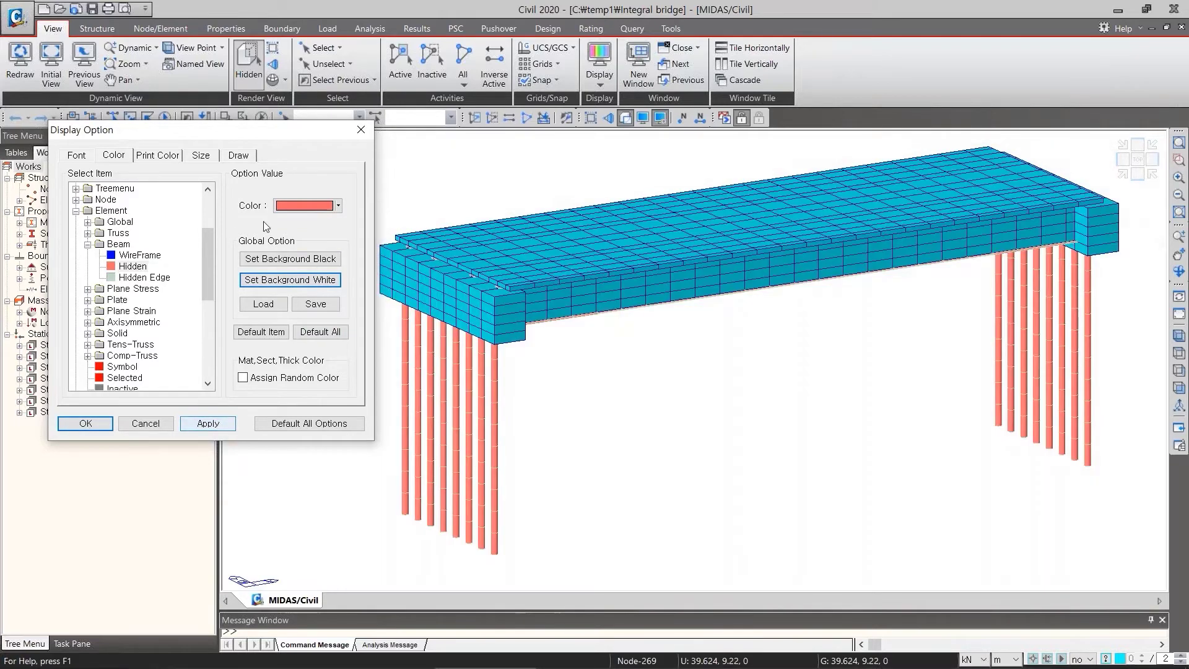
# - Set Element Color Draw As to Global Color, apply it, and close Display Option with OK
pyautogui.click(239, 154)
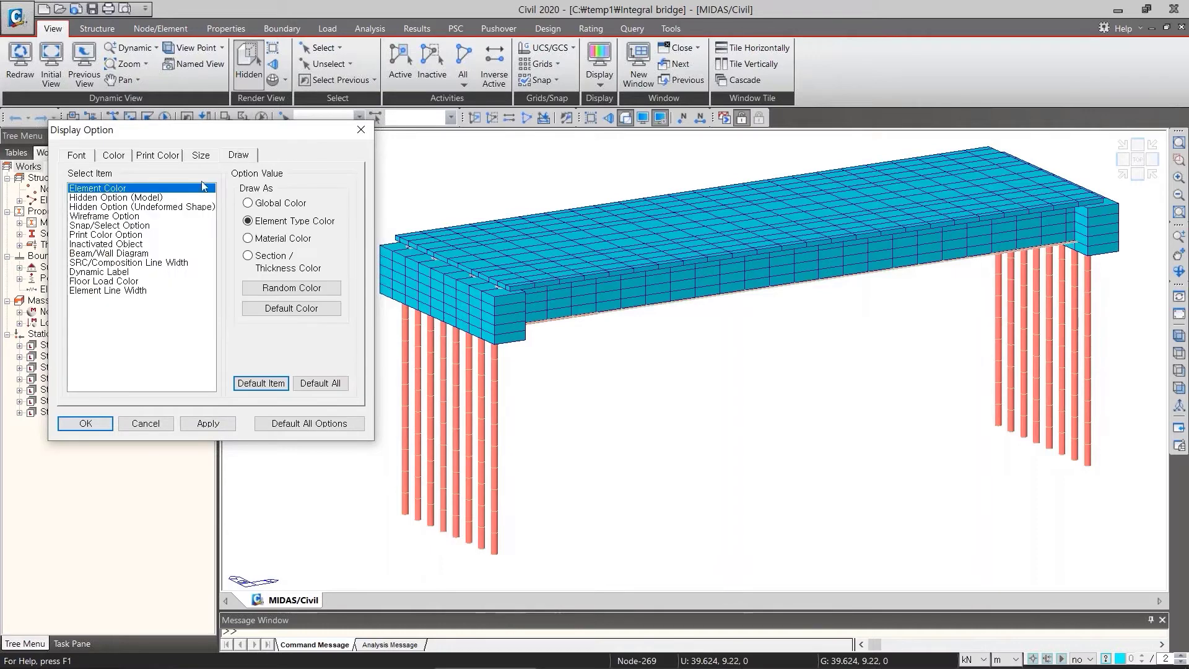
pyautogui.click(261, 205)
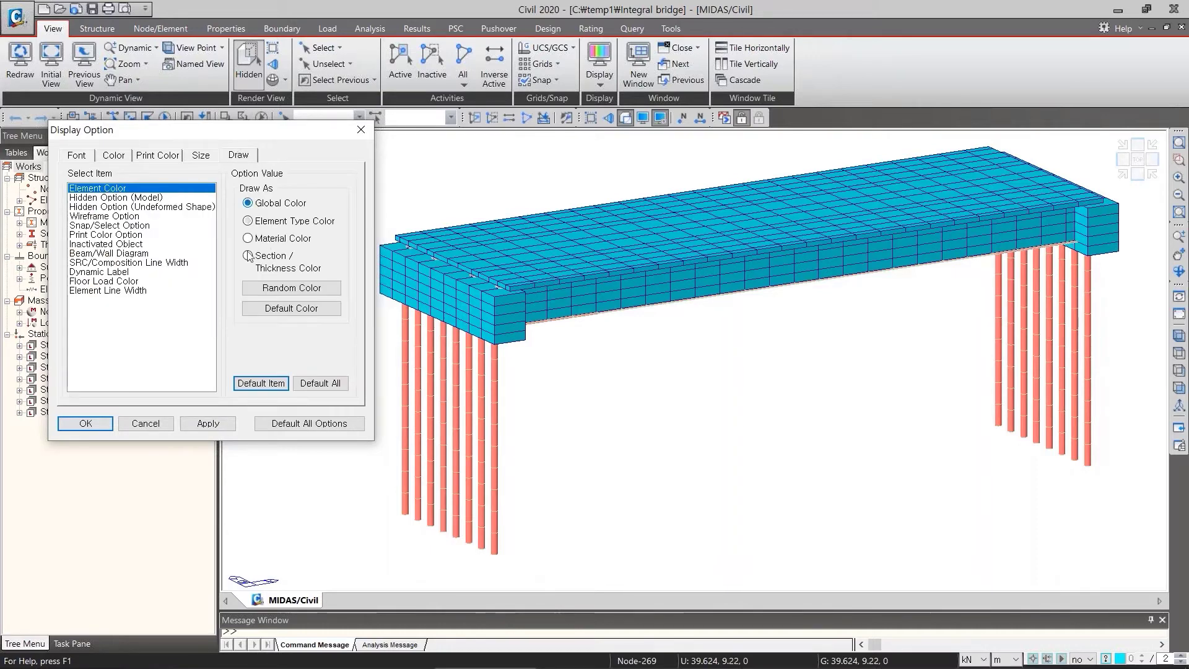
pyautogui.click(206, 425)
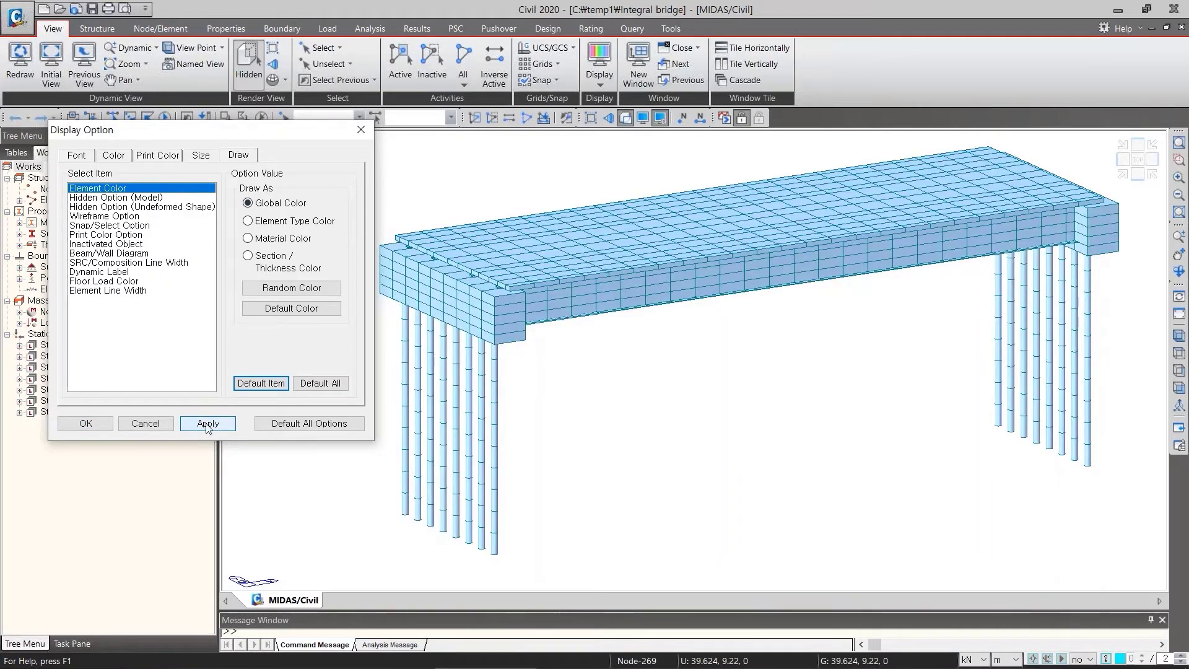
pyautogui.click(99, 426)
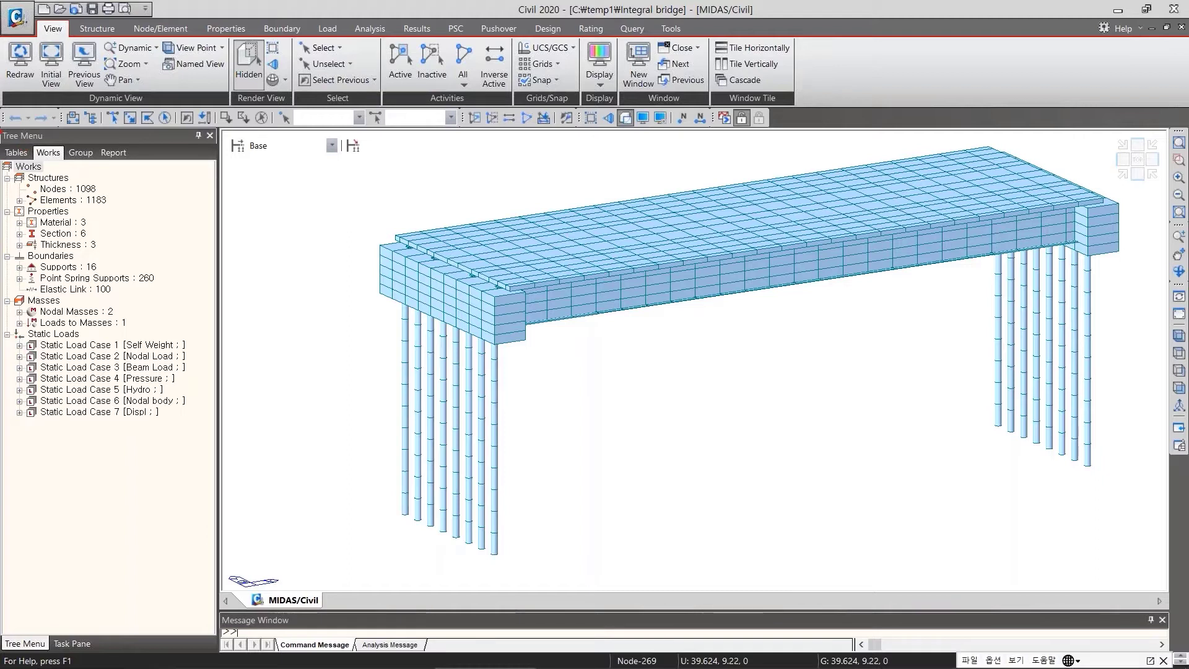
pyautogui.moveTo(59, 131)
pyautogui.mouseDown()
pyautogui.moveTo(214, 121)
pyautogui.moveTo(214, 218)
pyautogui.mouseUp()
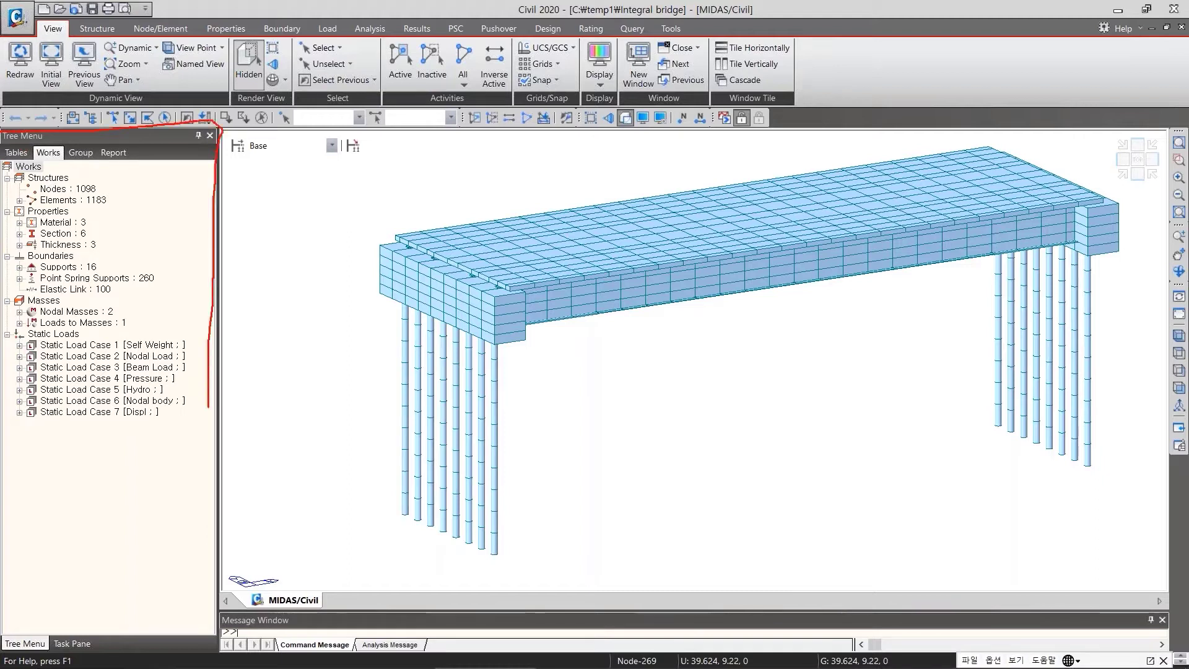
pyautogui.moveTo(208, 407)
pyautogui.mouseDown()
pyautogui.moveTo(85, 444)
pyautogui.moveTo(1, 439)
pyautogui.moveTo(2, 179)
pyautogui.mouseUp()
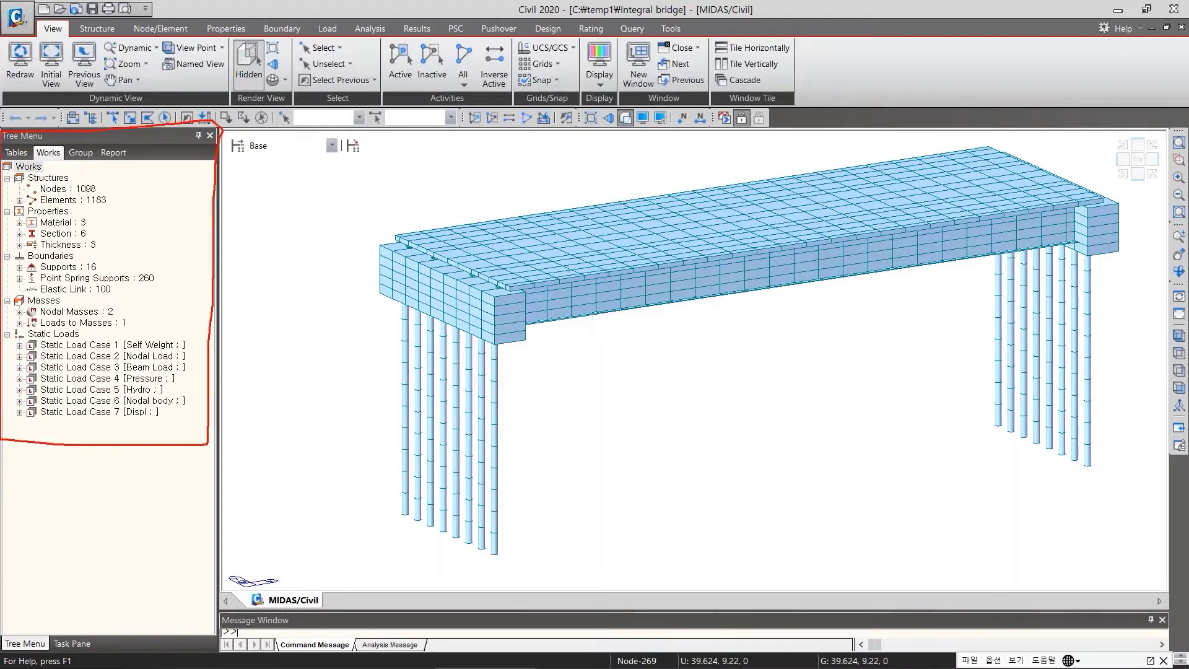
pyautogui.press('Escape')
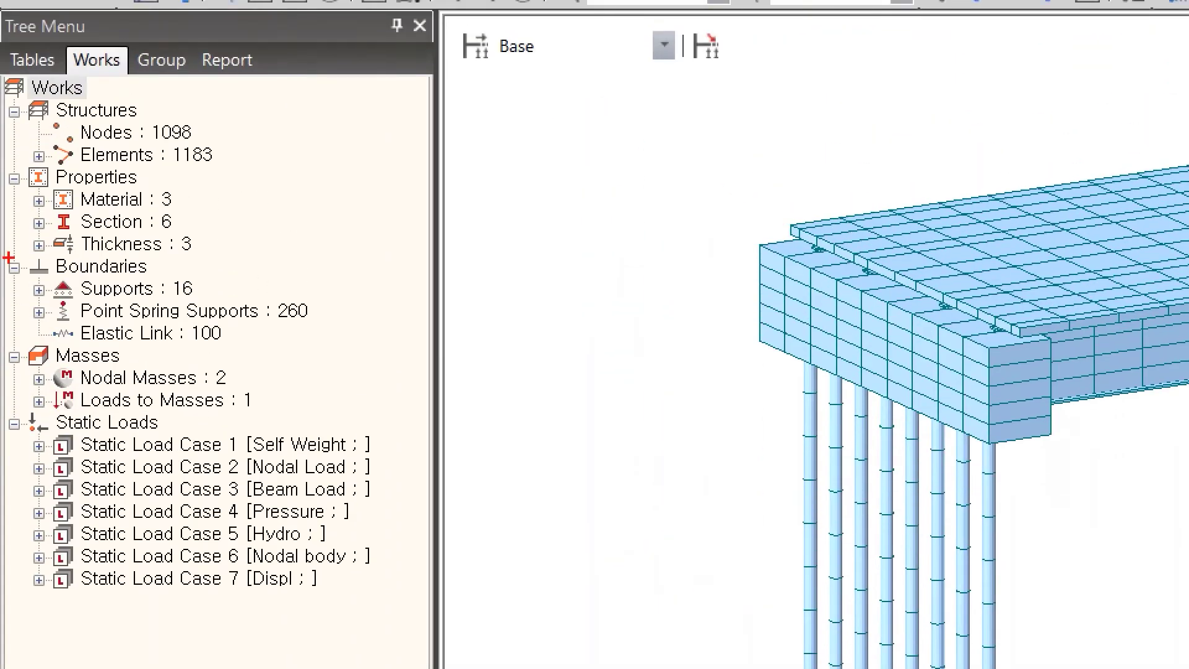
pyautogui.moveTo(62, 437); pyautogui.dragTo(170, 428)
pyautogui.moveTo(46, 186); pyautogui.dragTo(138, 184)
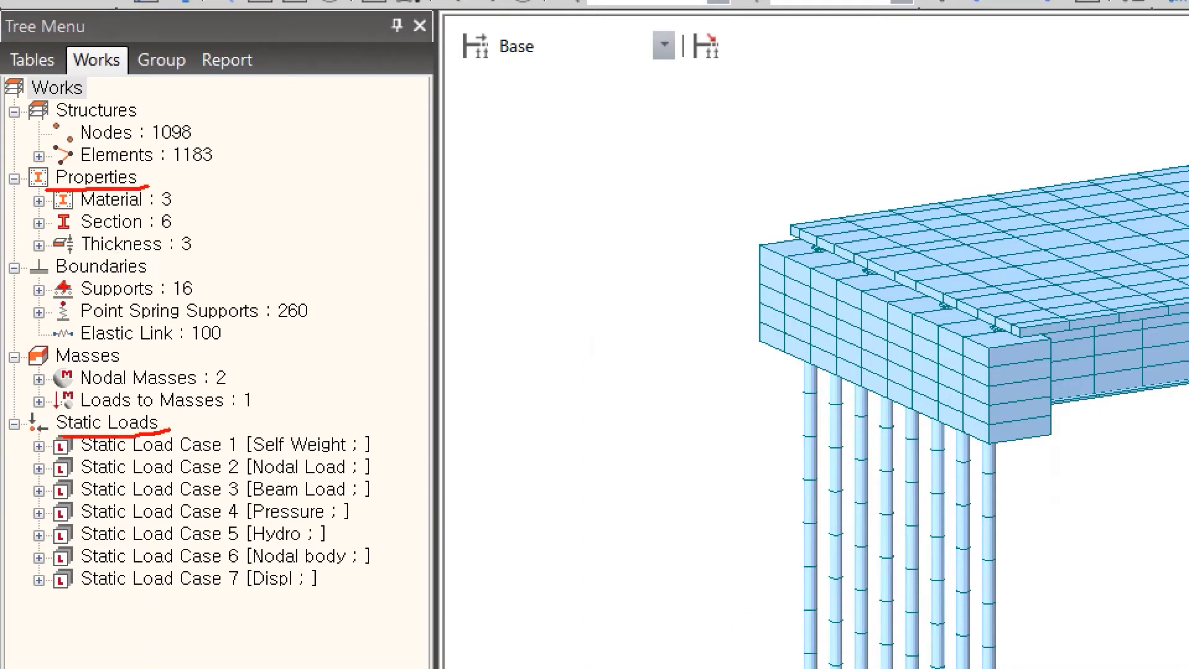
pyautogui.moveTo(59, 281); pyautogui.dragTo(163, 274)
pyautogui.press('Escape')
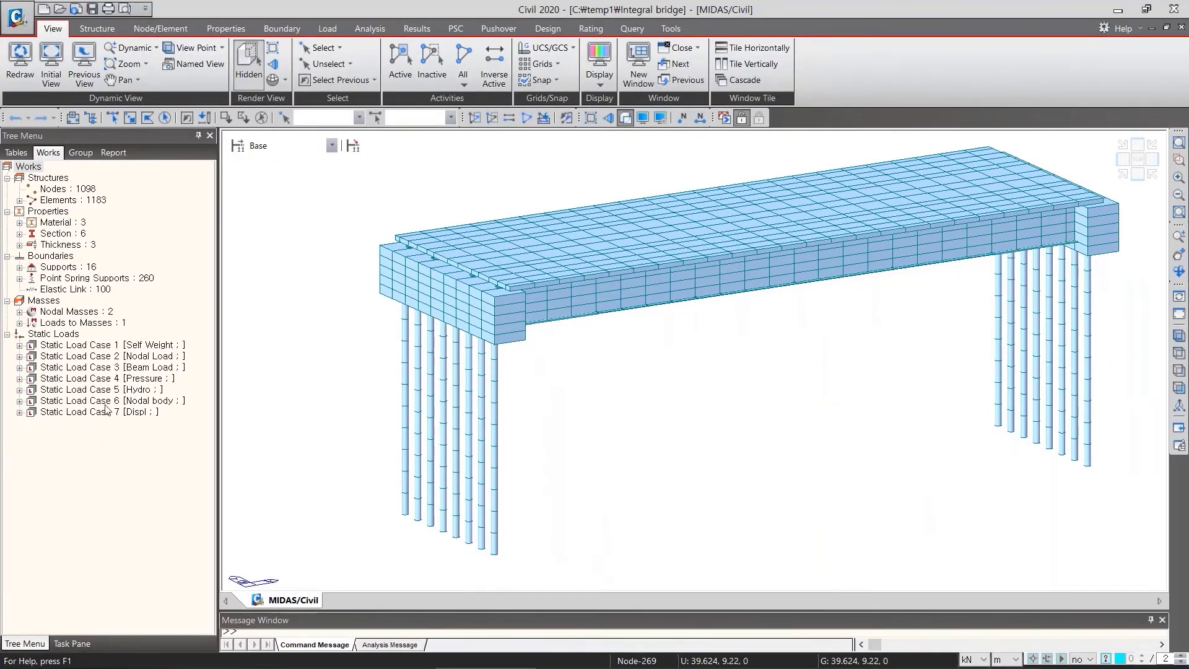
# - Display Static Load Case 3's Element Beam Loads on the deck, showing values 2.0 and 6.0
pyautogui.click(54, 156)
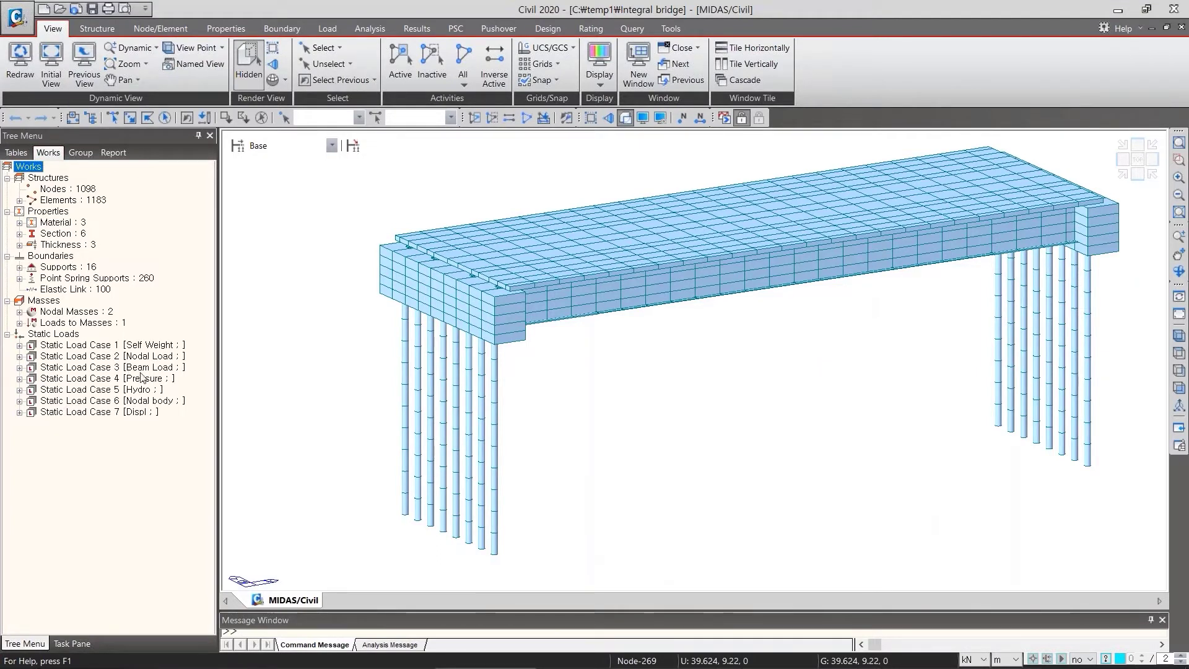
pyautogui.doubleClick(141, 368)
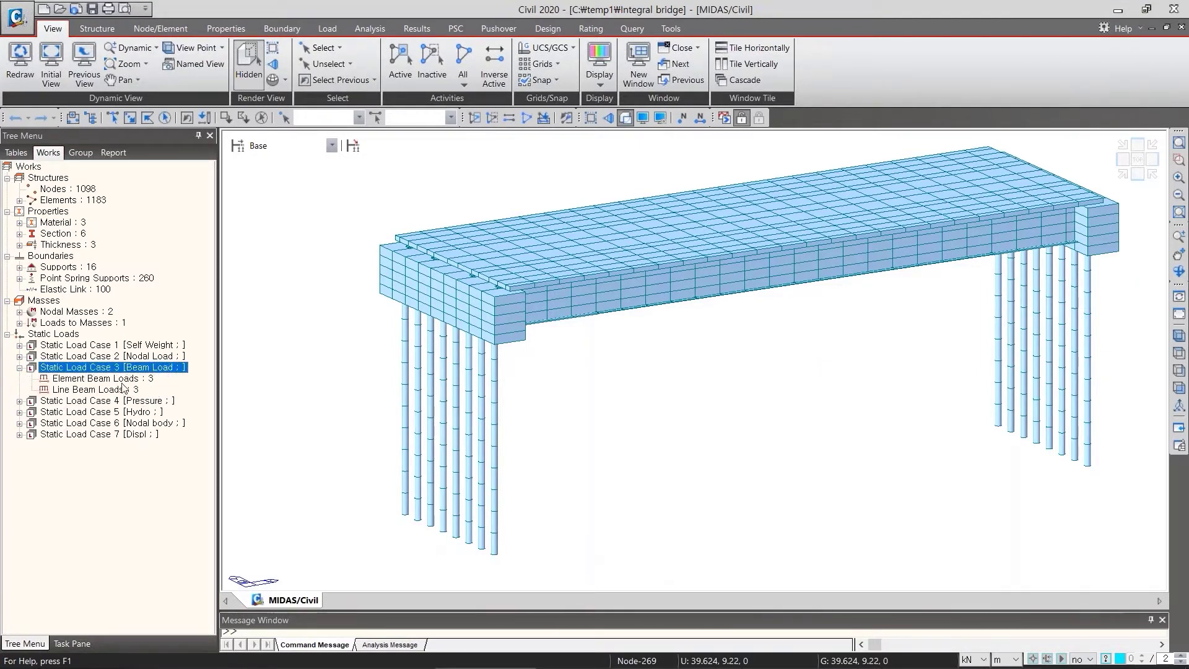
pyautogui.click(123, 379)
pyautogui.rightClick(123, 382)
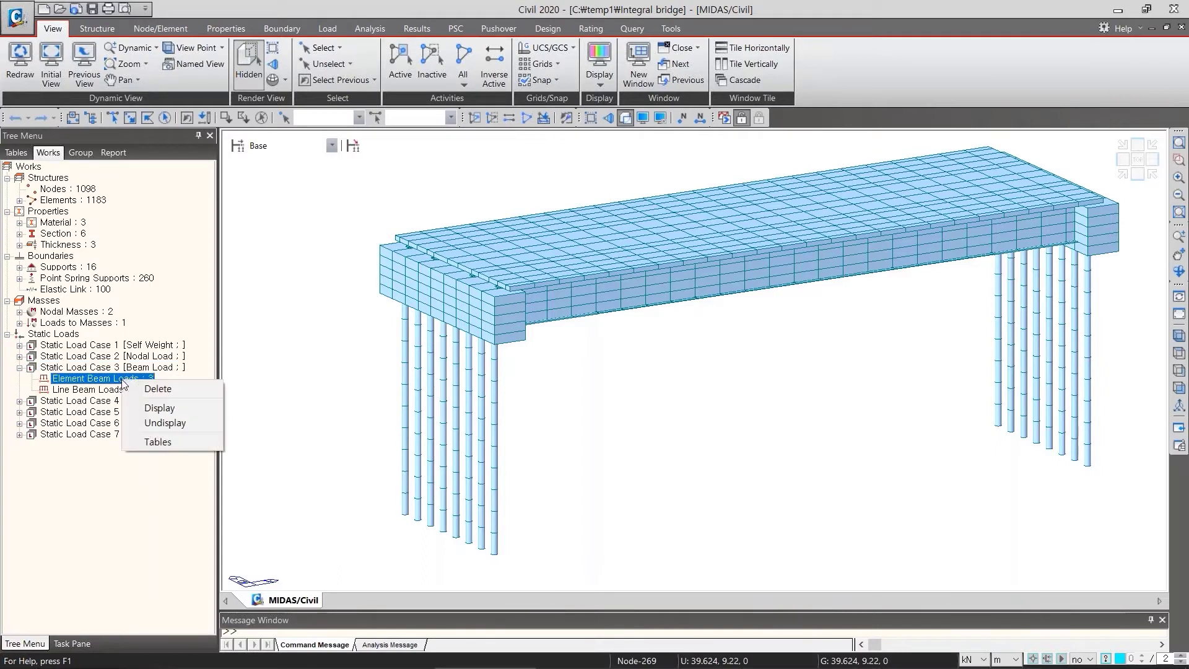
pyautogui.click(176, 407)
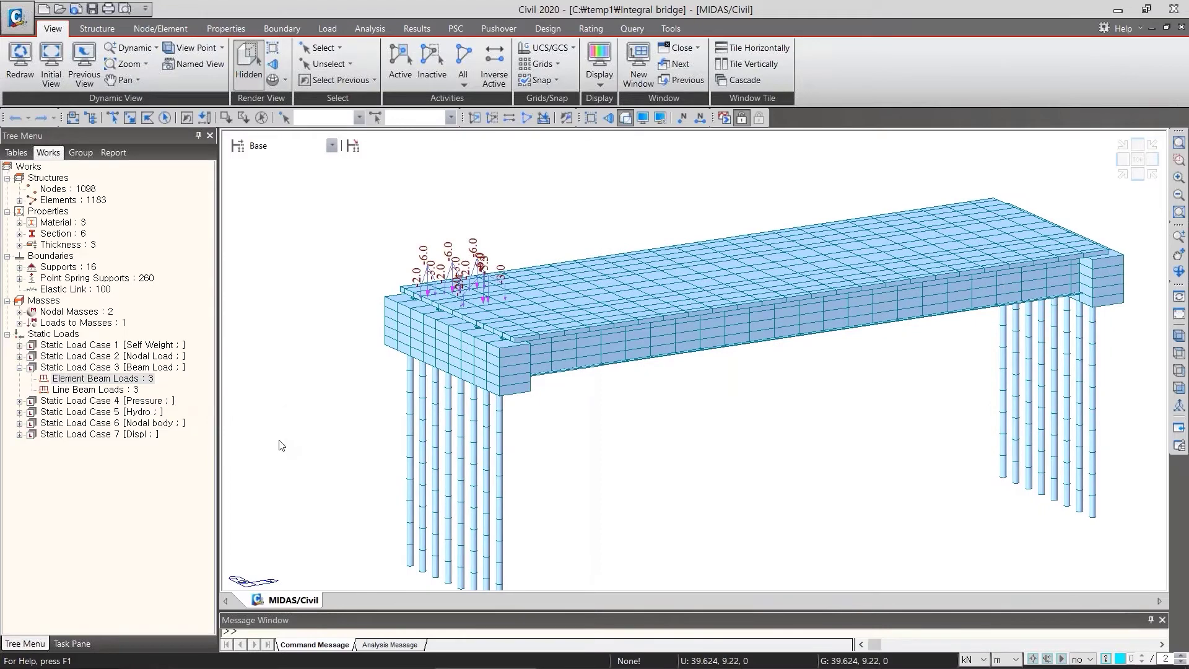
pyautogui.moveTo(286, 456); pyautogui.dragTo(288, 381, button='middle')
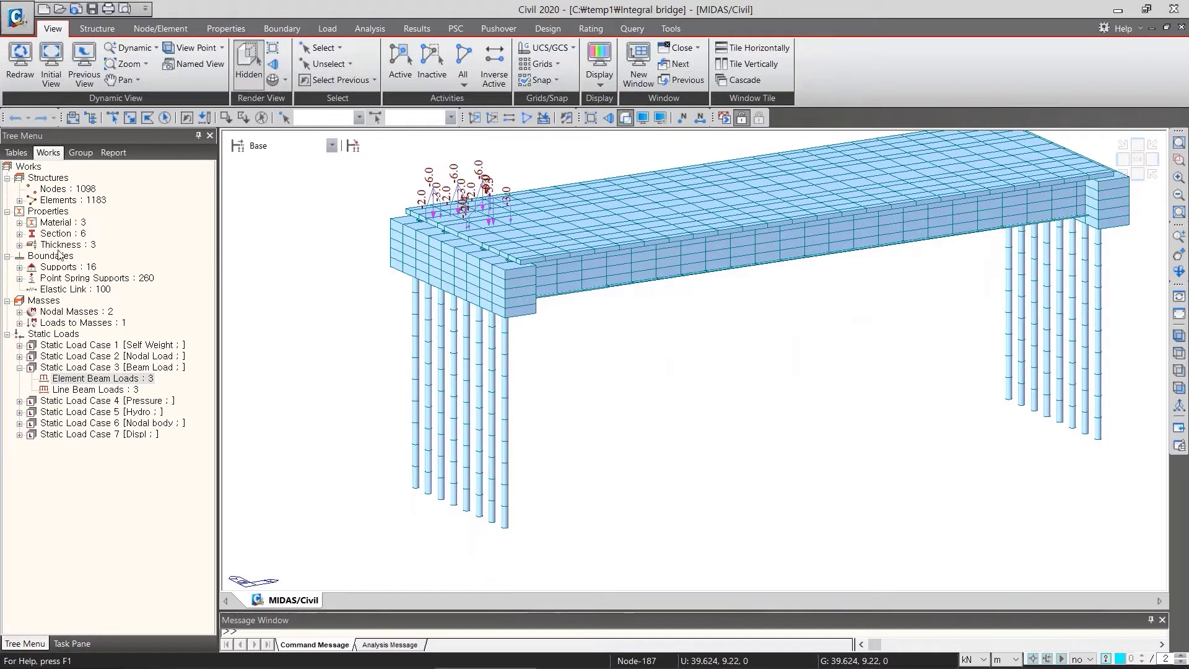
# - Expand Properties > Material and review, then close, the 1 : A572 Material Data
pyautogui.click(48, 212)
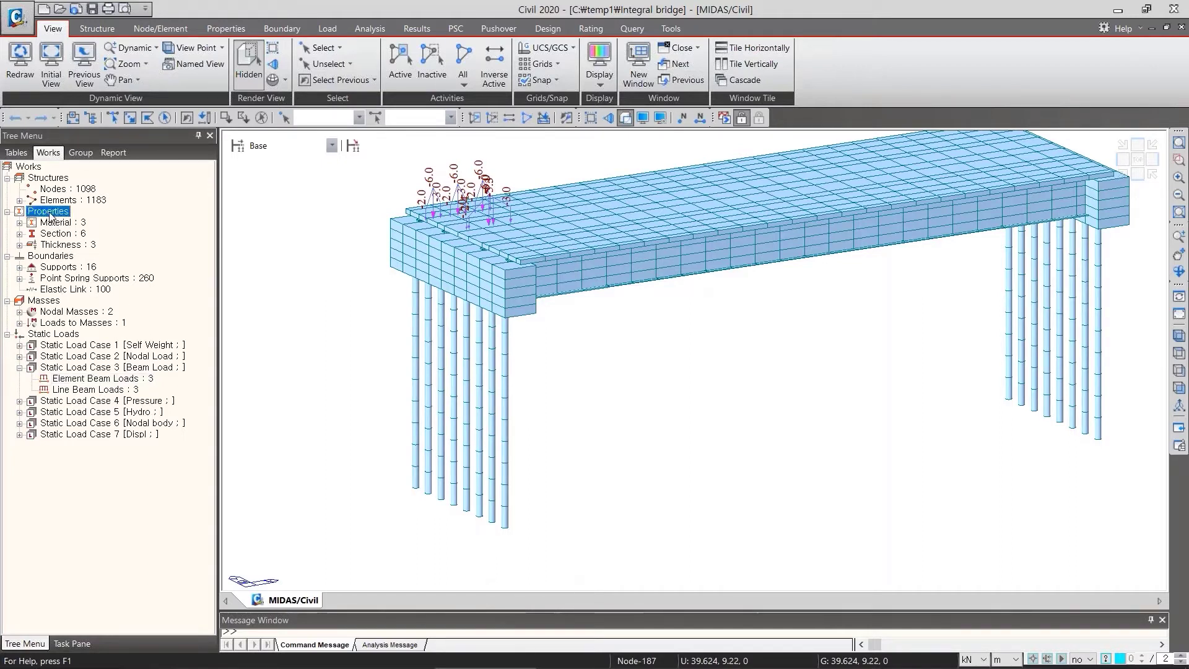
pyautogui.doubleClick(63, 223)
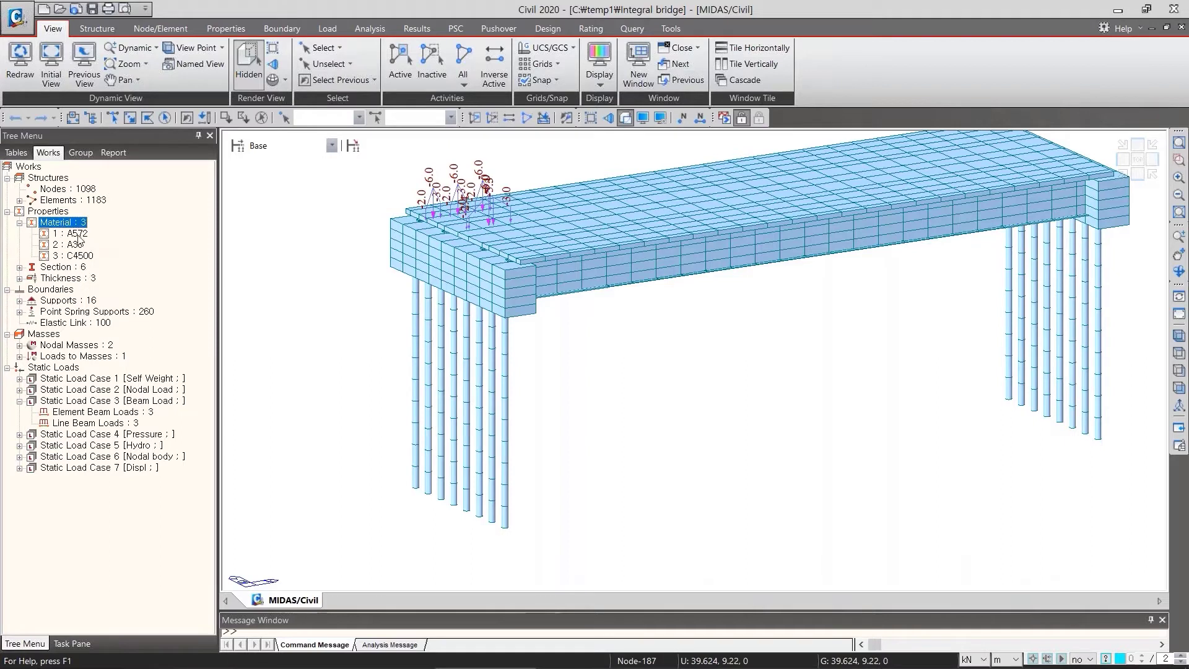
pyautogui.click(79, 234)
pyautogui.rightClick(81, 239)
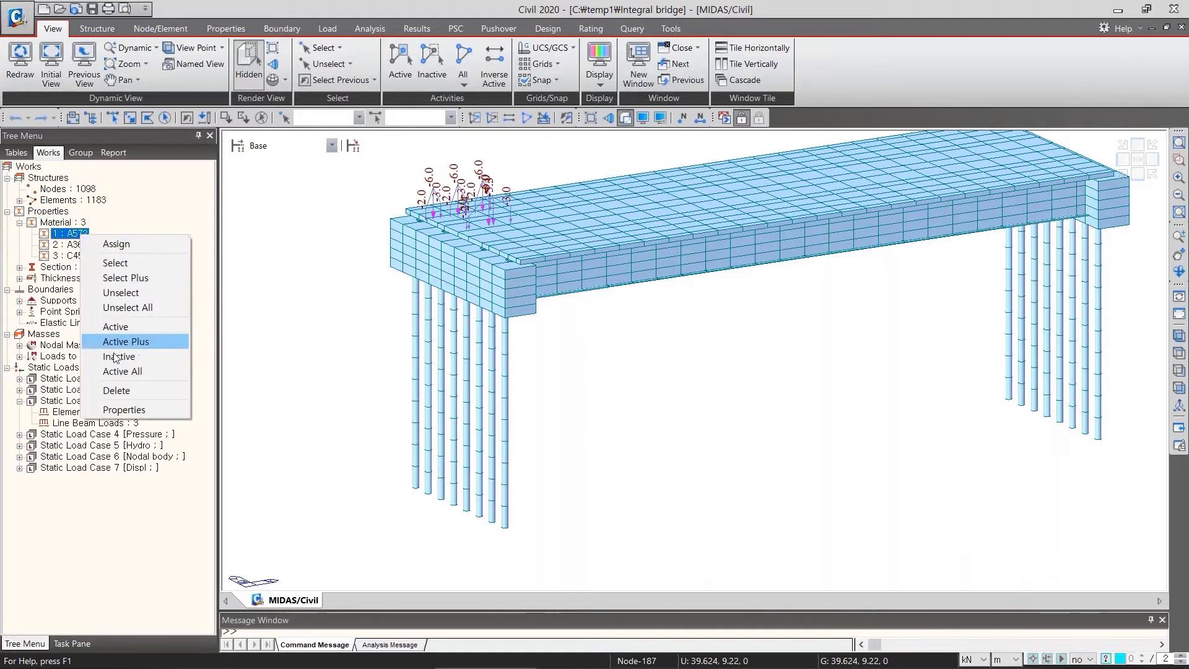
pyautogui.click(145, 410)
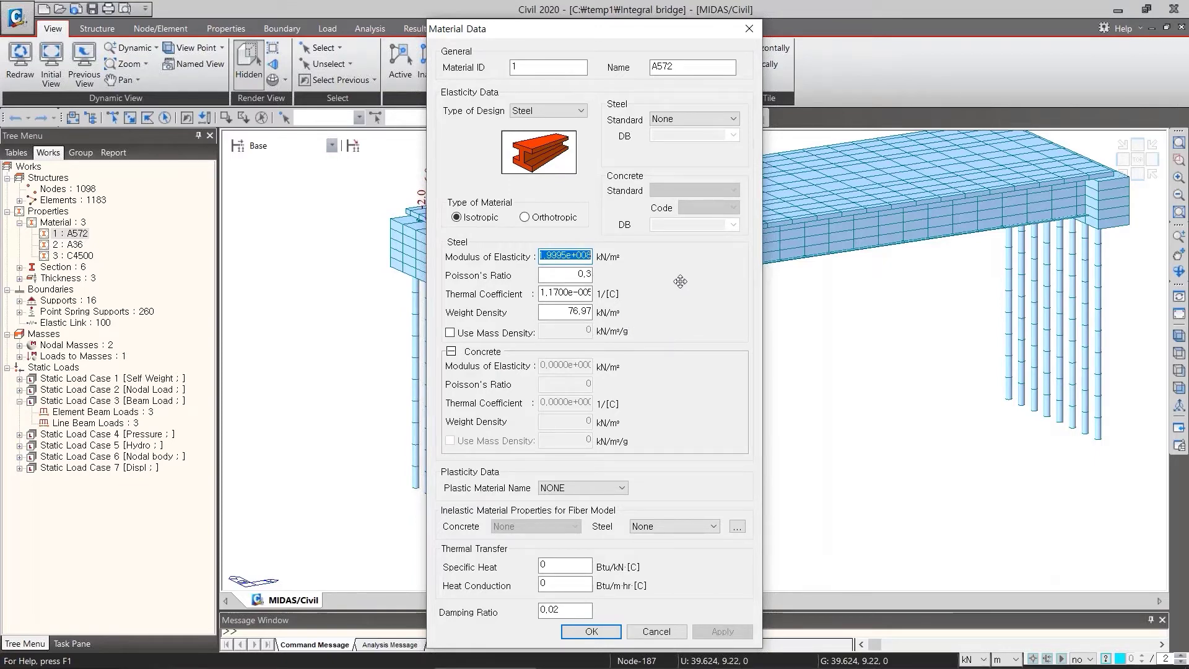
pyautogui.click(748, 29)
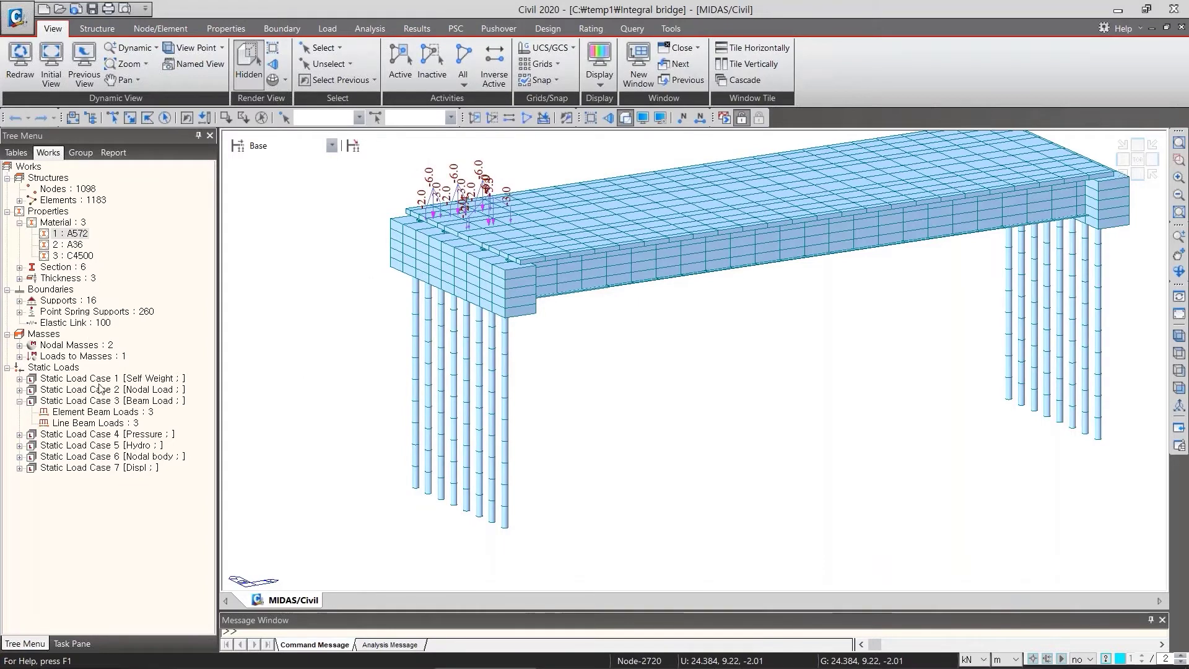
pyautogui.rightClick(118, 416)
# - Undisplay the beam loads, display Type 1 supports at the pile bases, and open their properties
pyautogui.click(149, 457)
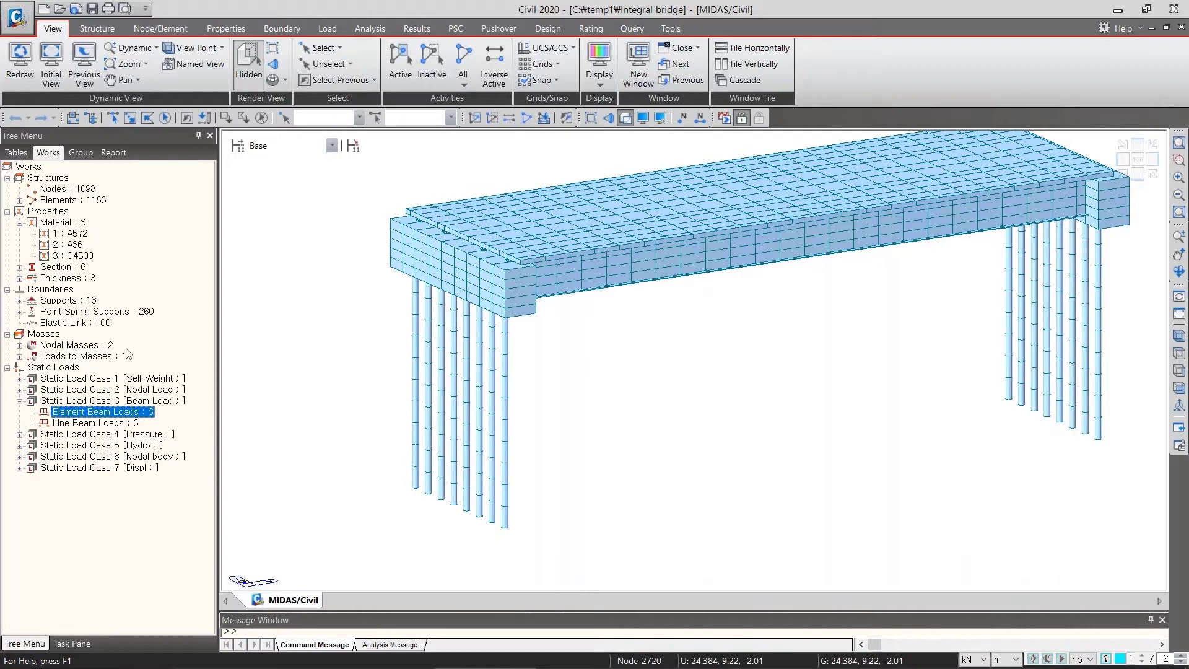
pyautogui.doubleClick(68, 301)
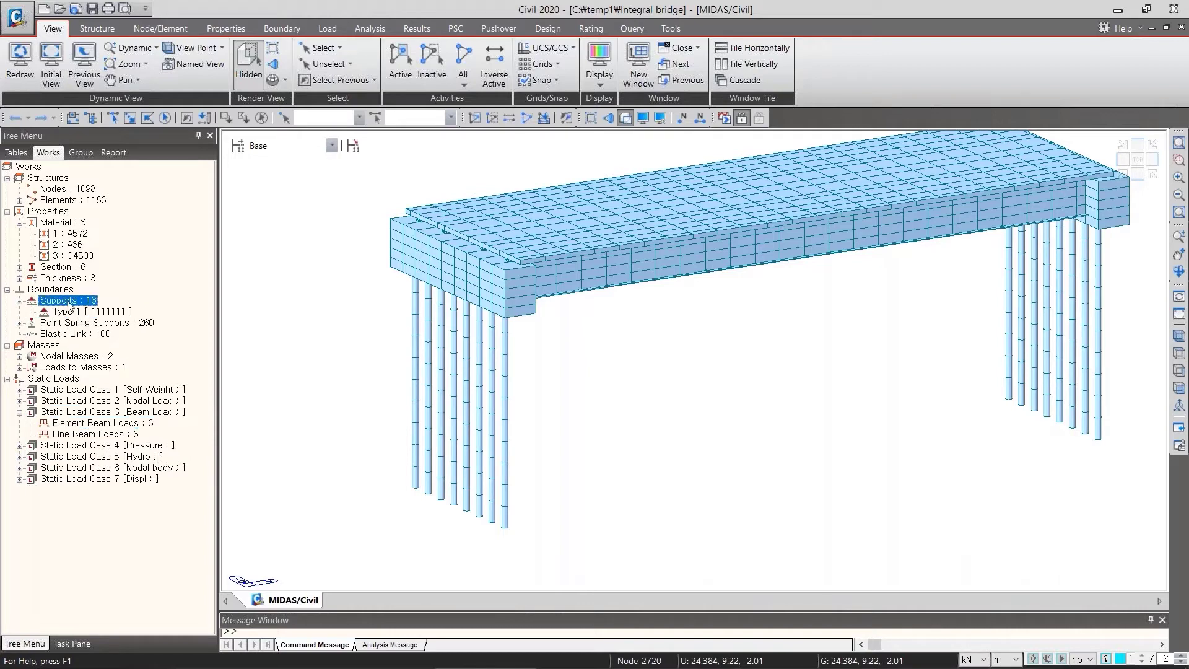
pyautogui.click(94, 312)
pyautogui.rightClick(93, 317)
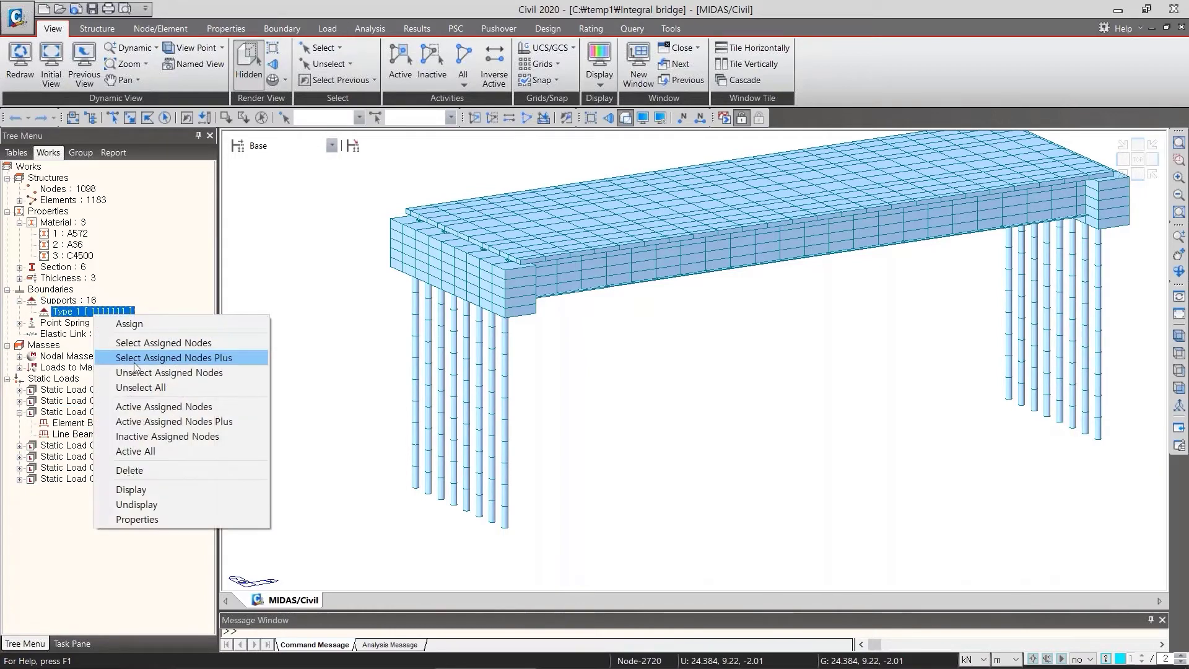
pyautogui.click(140, 487)
pyautogui.moveTo(328, 531); pyautogui.dragTo(321, 414, button='middle')
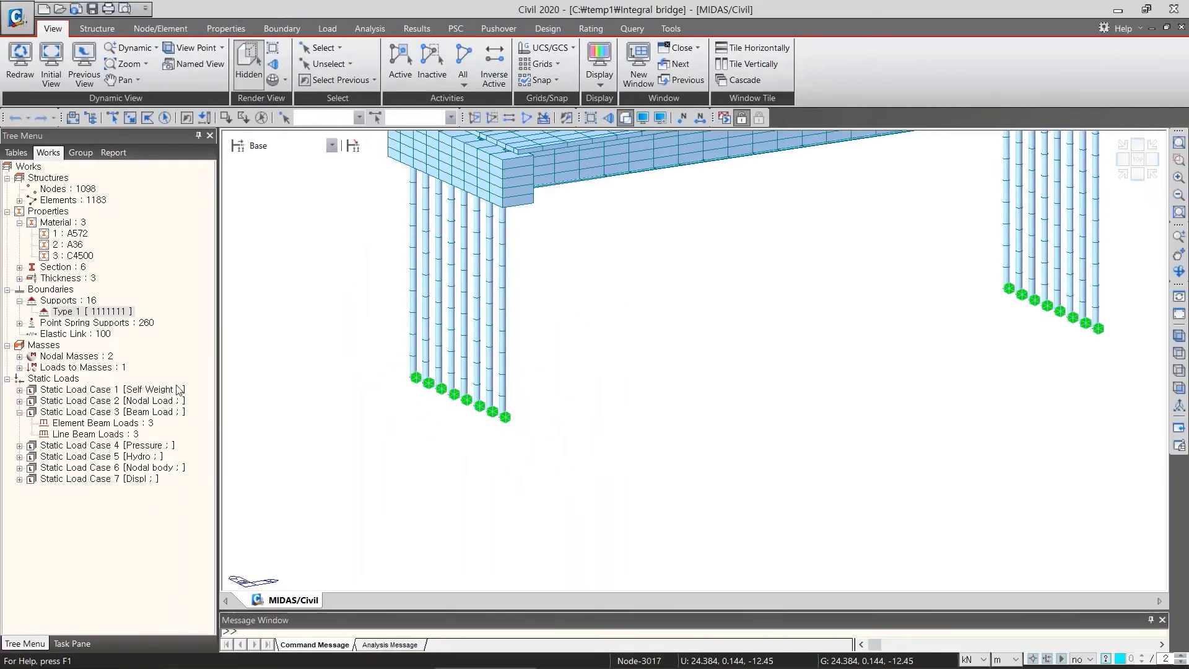
pyautogui.rightClick(94, 312)
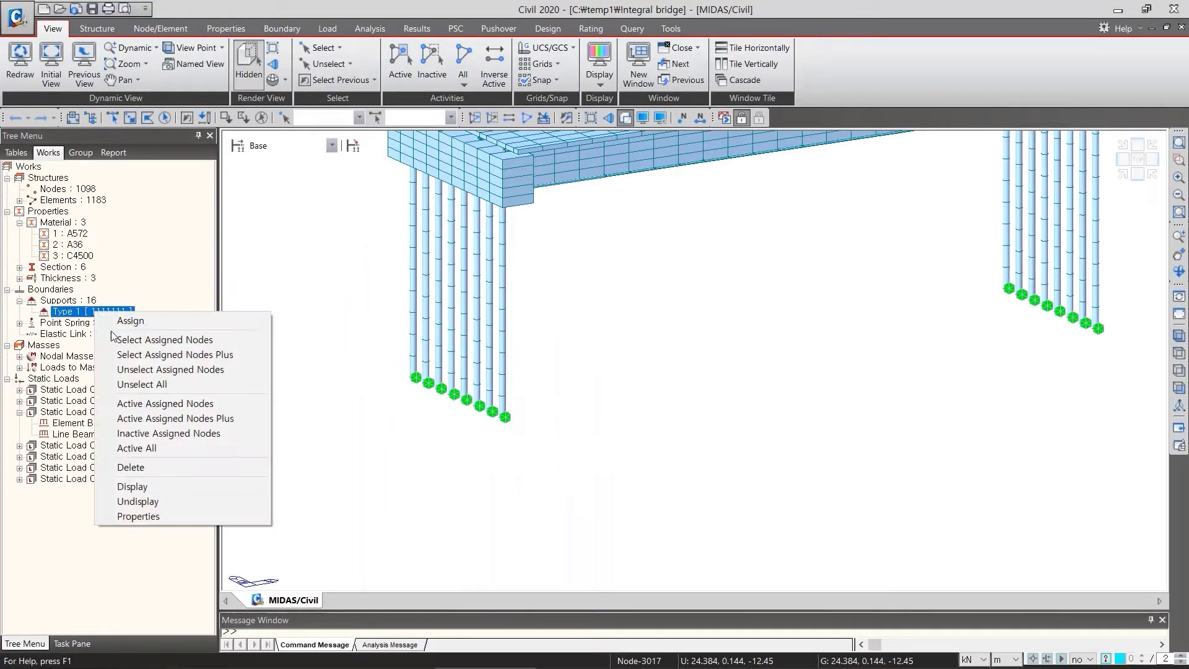
pyautogui.click(137, 517)
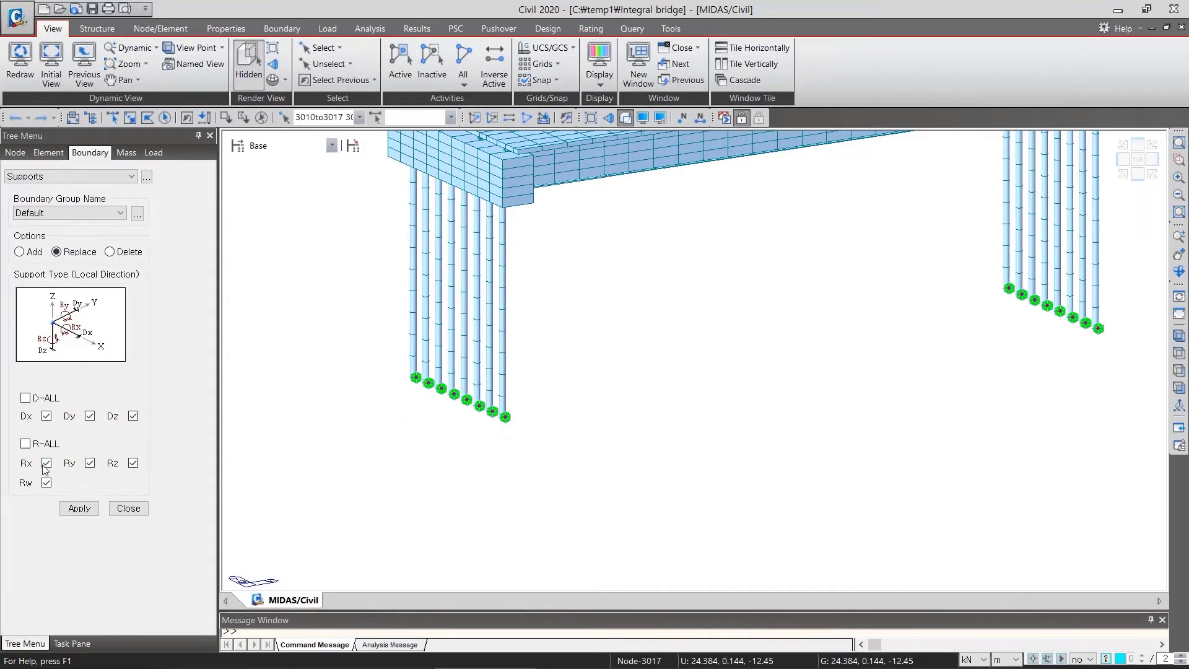
# - Clear R-ALL so the 16 Type 1 supports fix only Dx, Dy, Dz, apply, and close
pyautogui.click(38, 446)
pyautogui.click(46, 446)
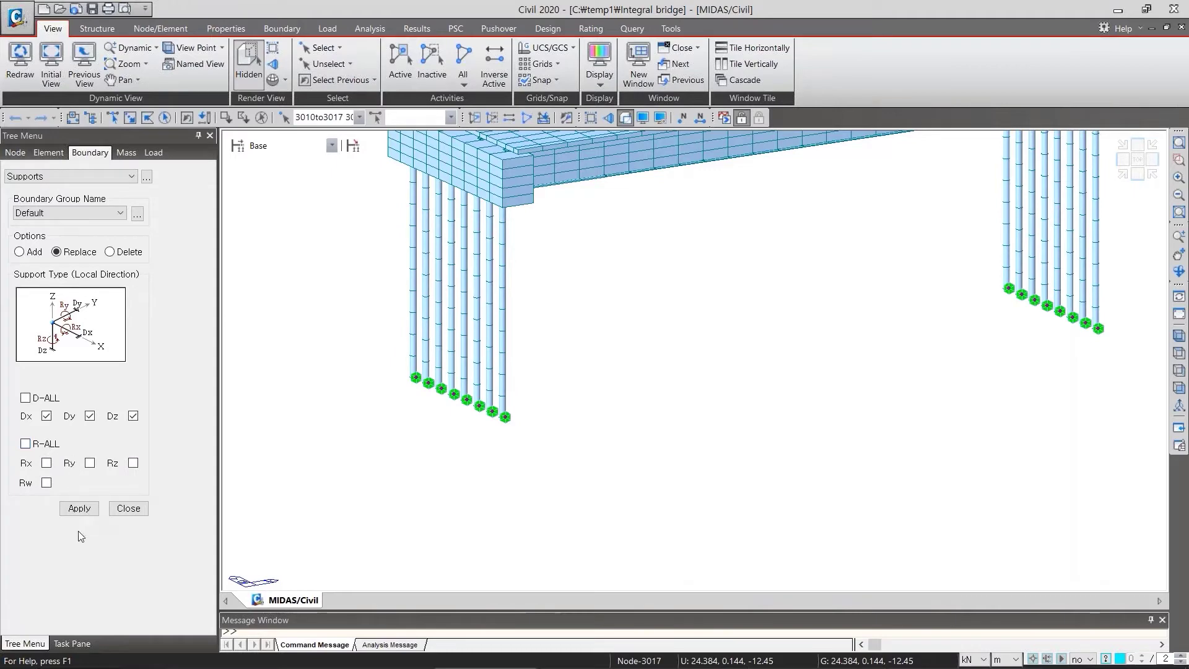
pyautogui.click(79, 508)
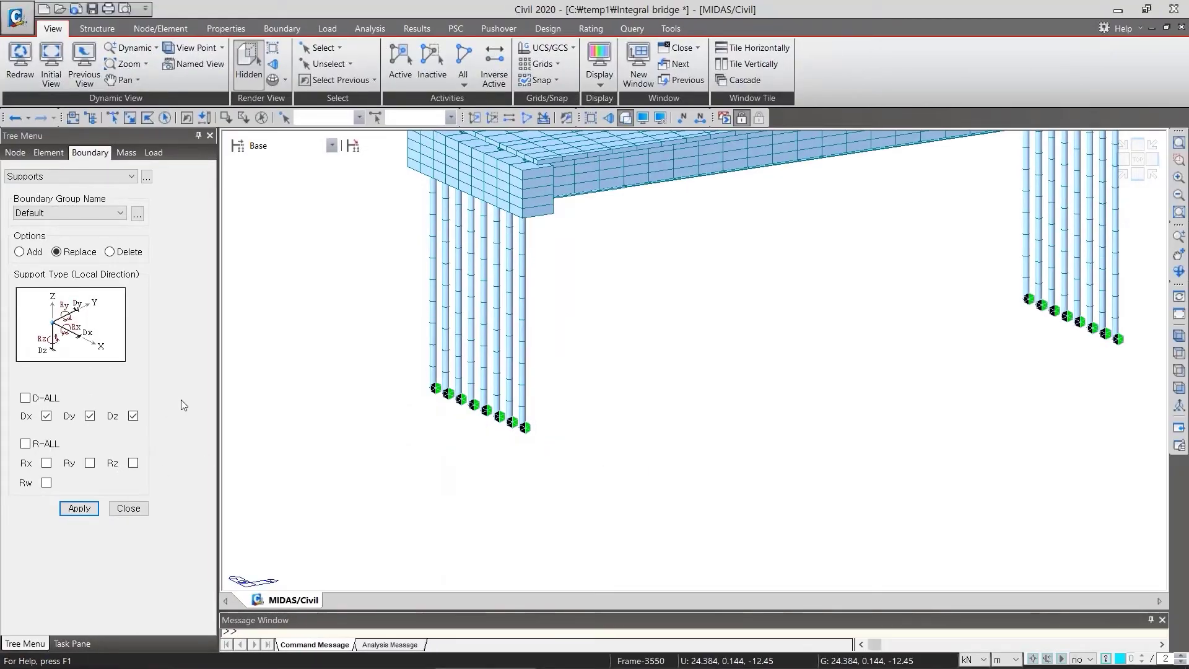
pyautogui.click(128, 508)
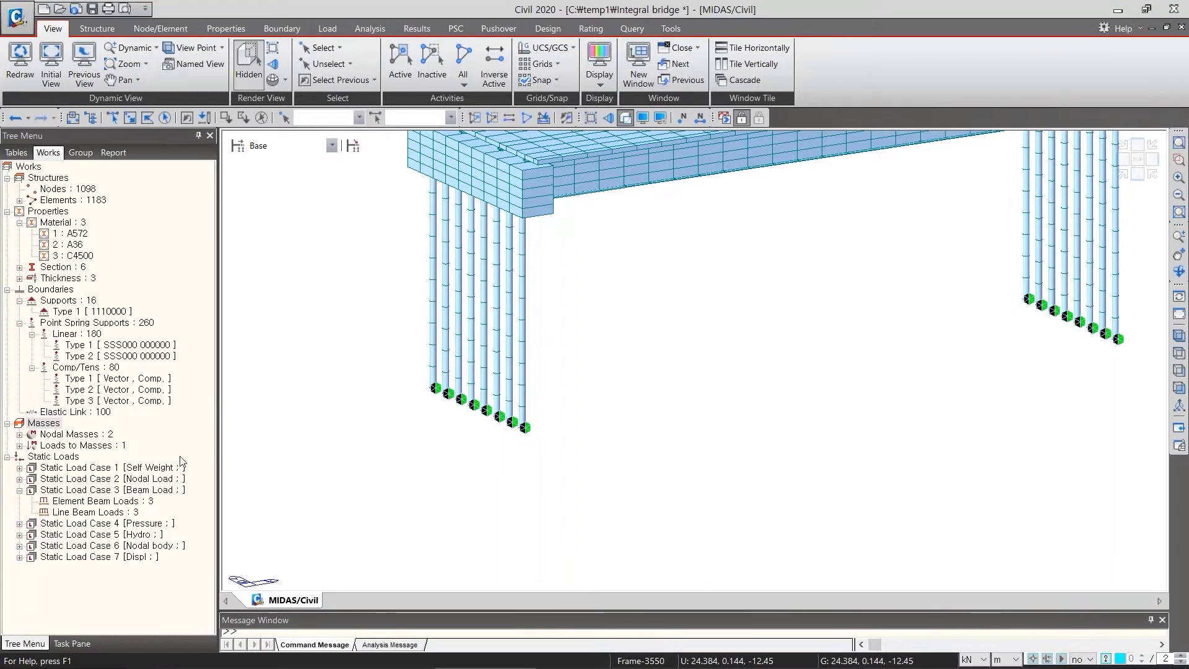
# - Orbit the bridge slightly and hide the Type 1 support symbols
pyautogui.moveTo(545, 396); pyautogui.dragTo(579, 406, button='middle')
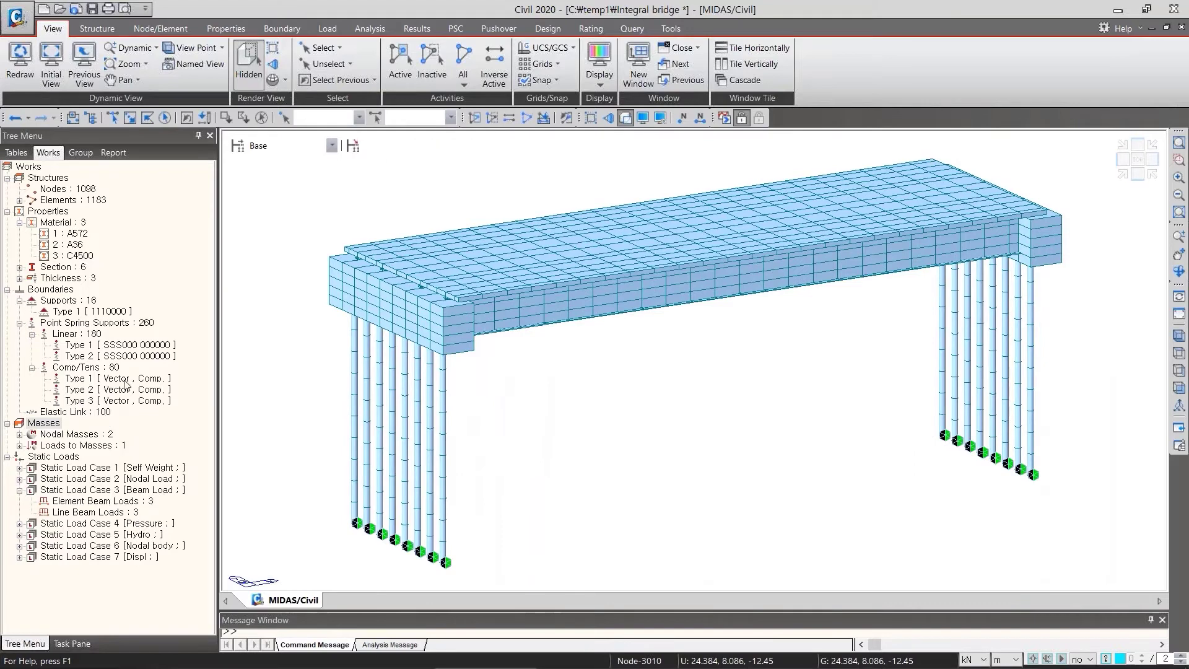
pyautogui.rightClick(93, 312)
pyautogui.click(140, 496)
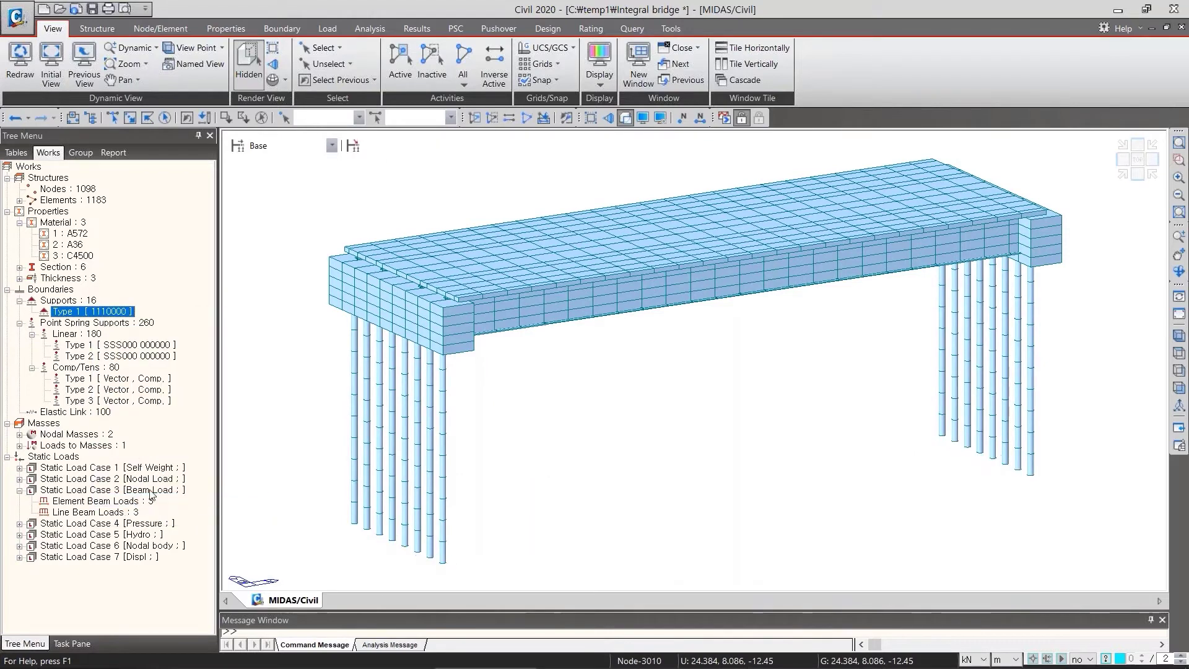
# - Expand Elements and highlight the truss, beam and plate elements in turn
pyautogui.click(19, 200)
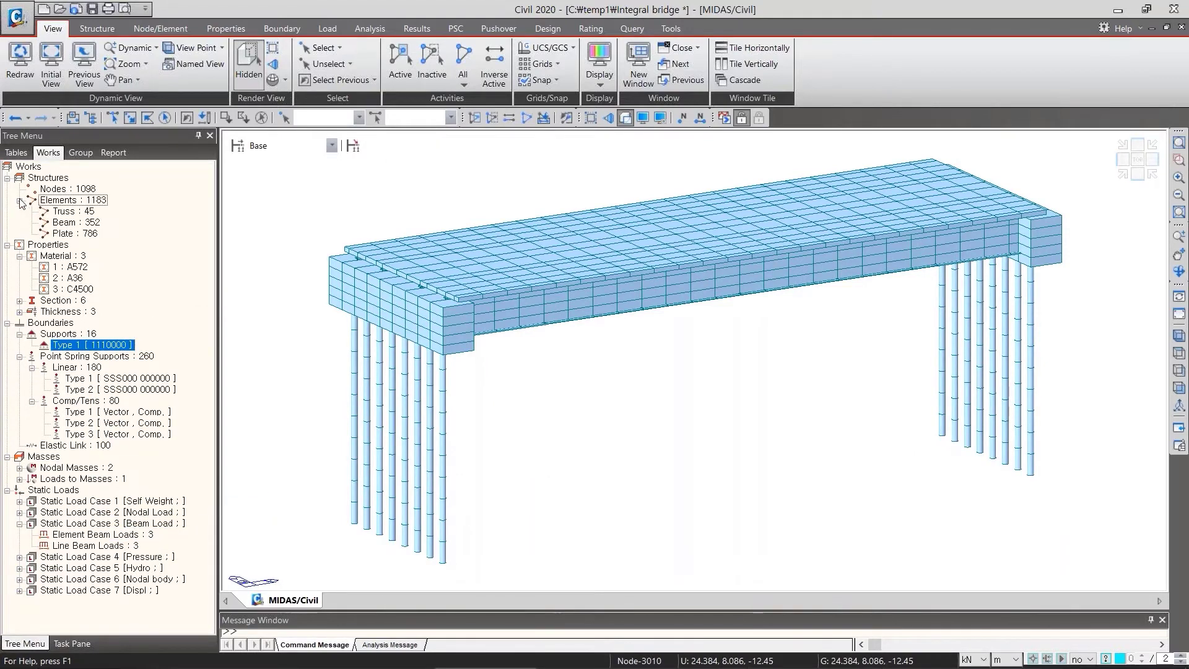
pyautogui.click(77, 212)
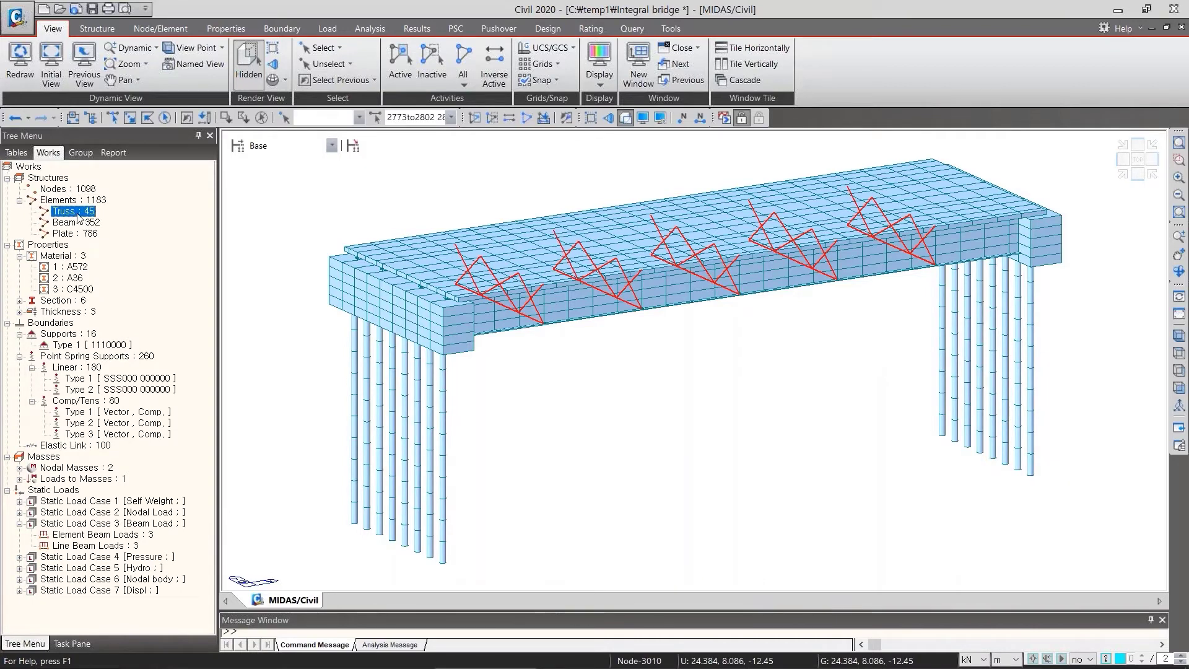
pyautogui.click(80, 223)
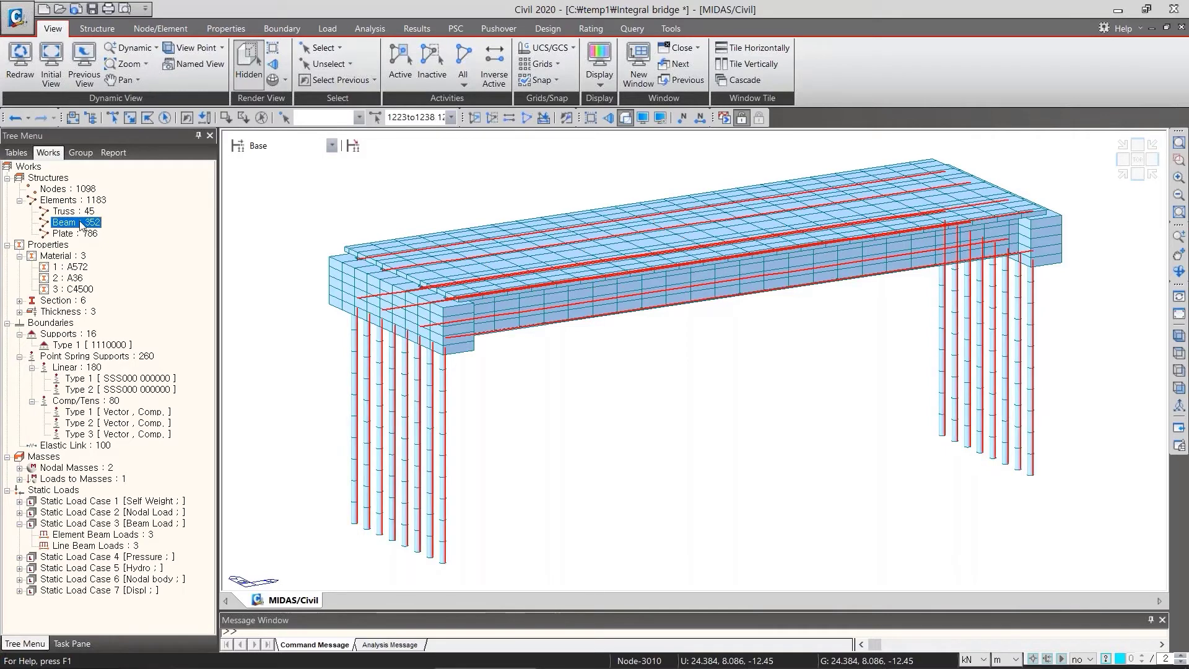
pyautogui.click(80, 234)
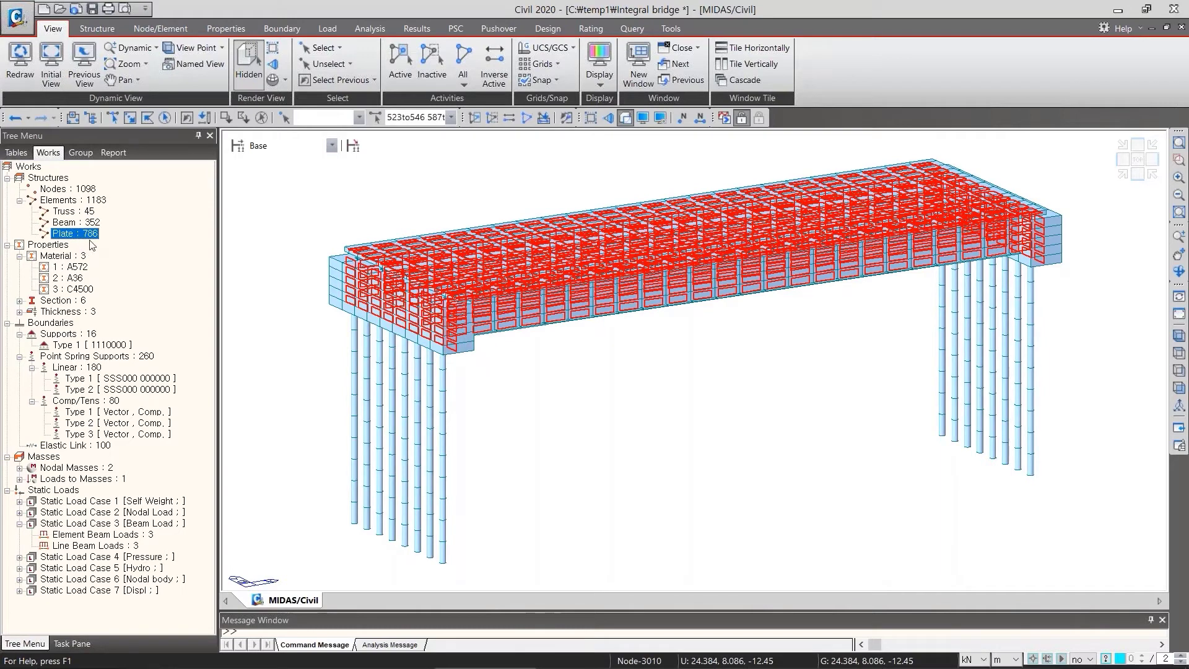
# - Highlight the elements of materials A572, A36 and C4500 in turn
pyautogui.click(75, 268)
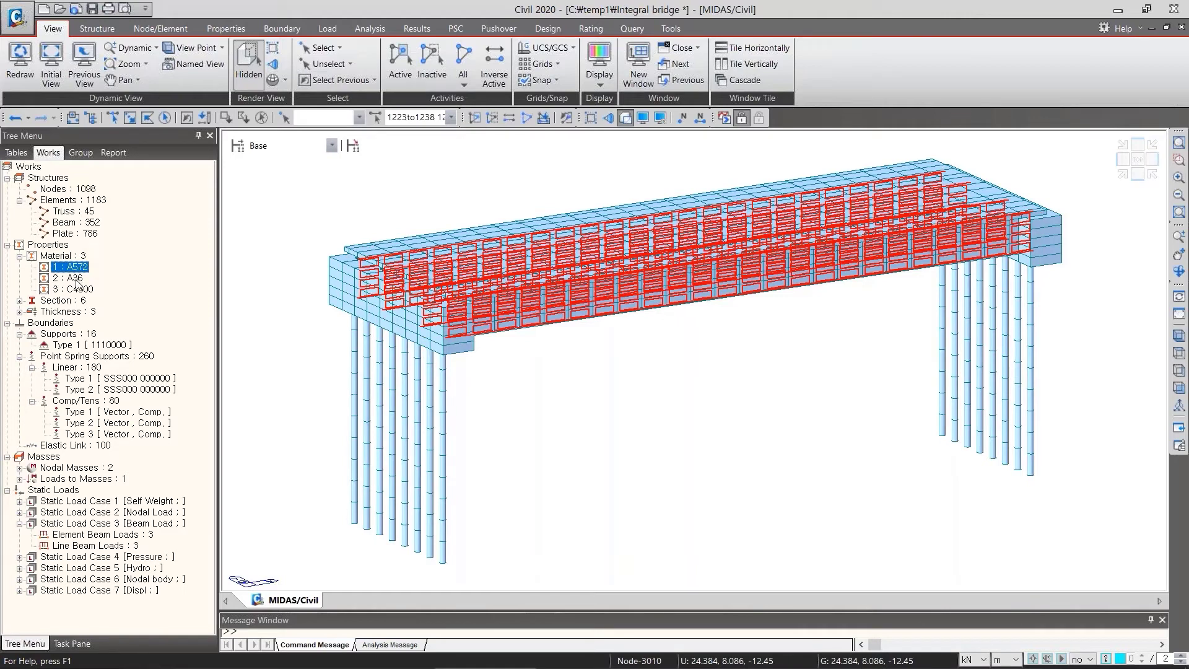
pyautogui.click(75, 279)
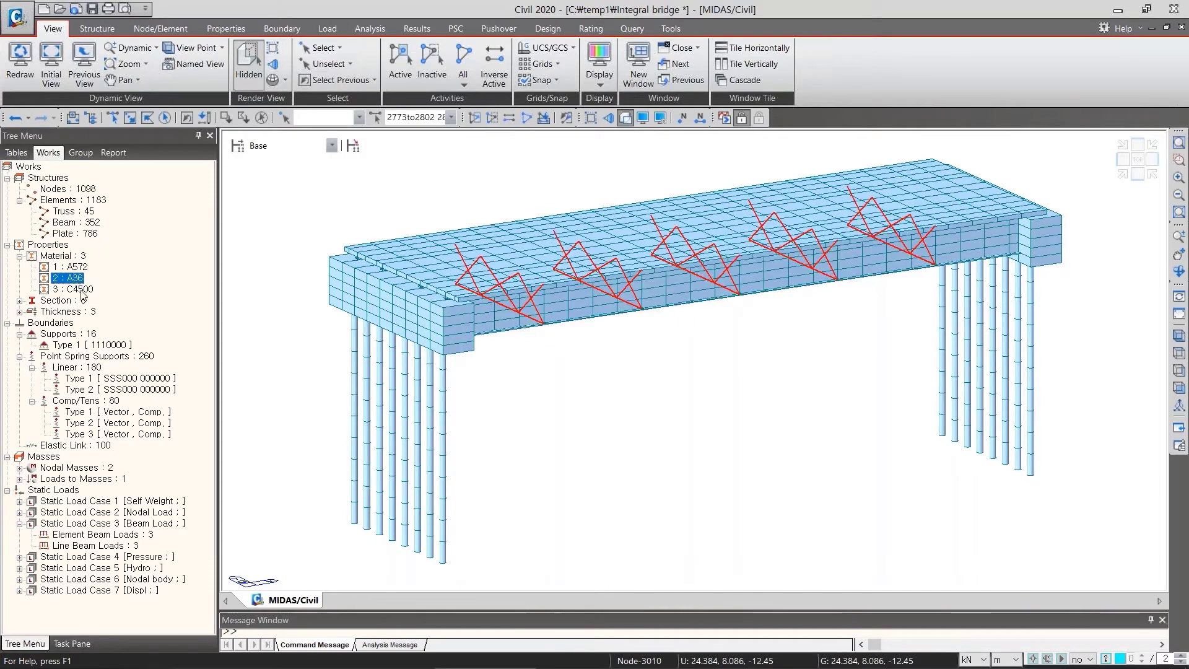
pyautogui.click(81, 292)
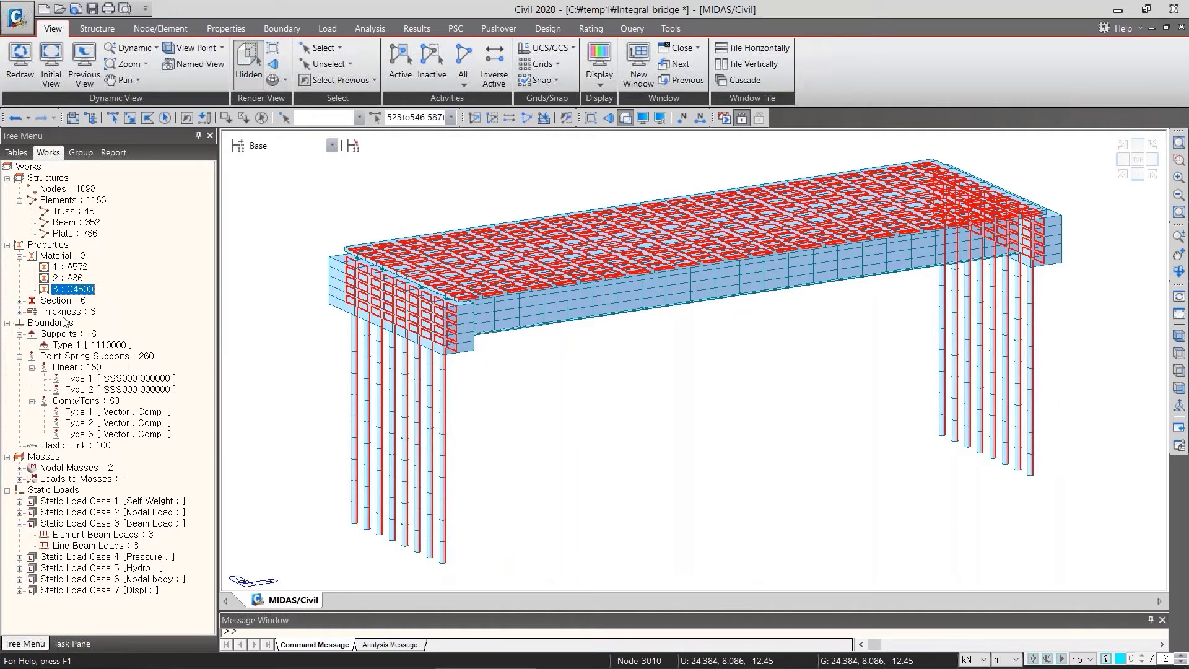
# - Highlight sections 1–7 (flanges, truss diagonals, solid-beam piles), then the A572 and A36 material elements
pyautogui.click(20, 300)
pyautogui.click(121, 311)
pyautogui.click(122, 323)
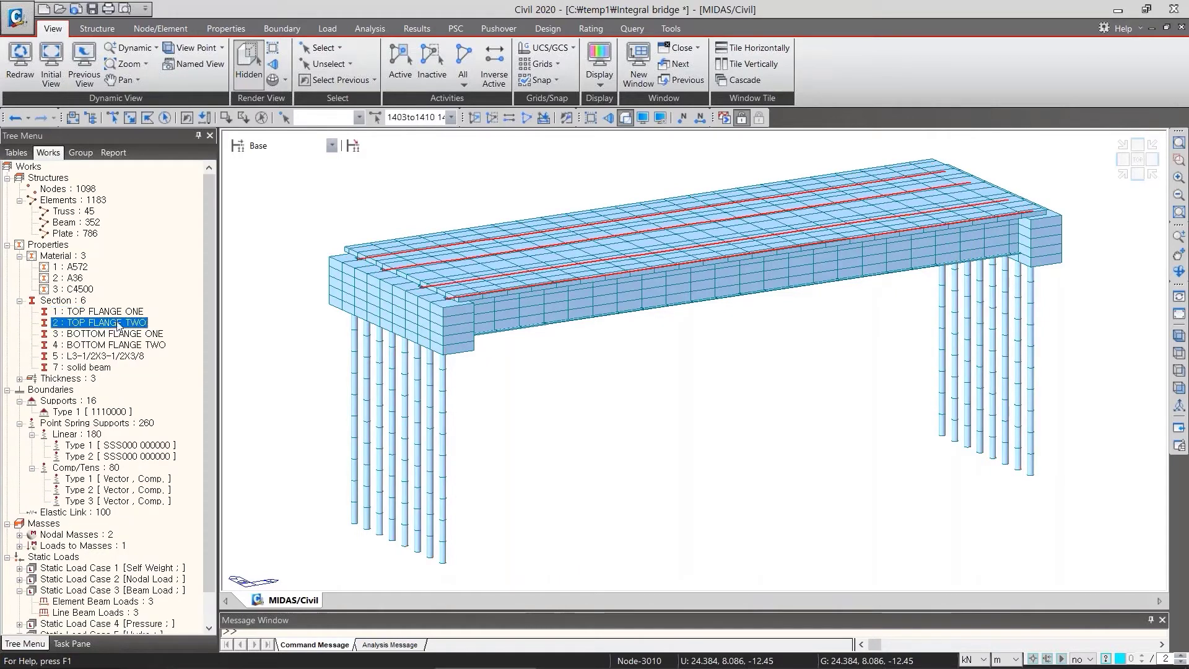
pyautogui.click(122, 334)
pyautogui.click(122, 345)
pyautogui.click(121, 356)
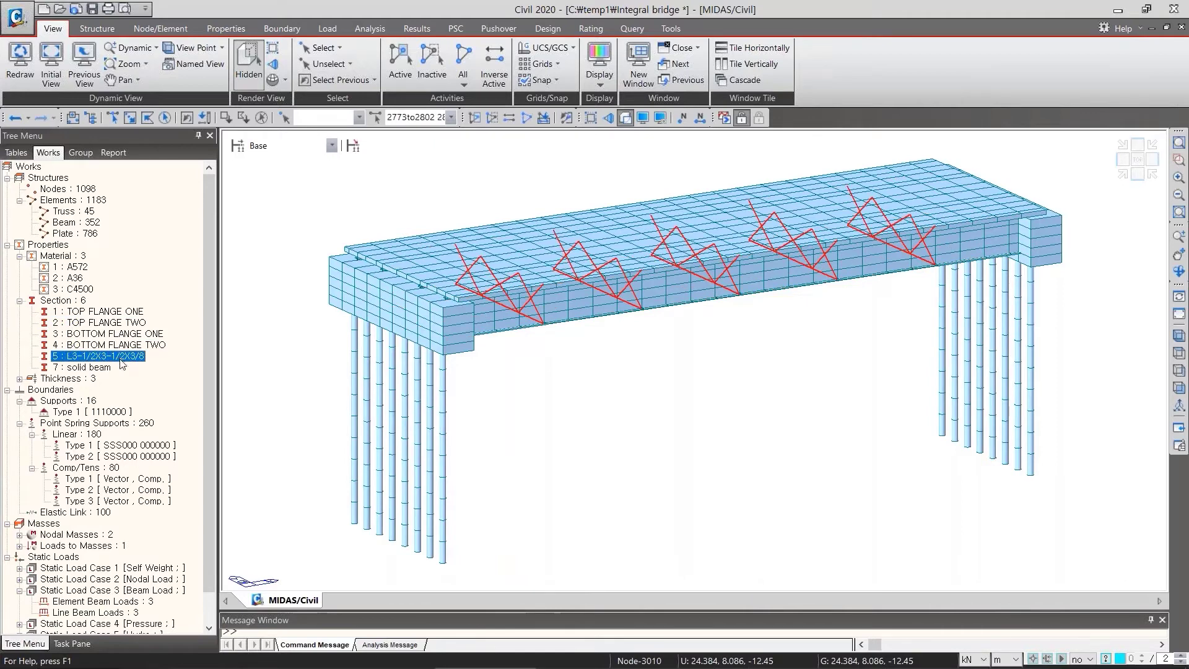
pyautogui.click(104, 367)
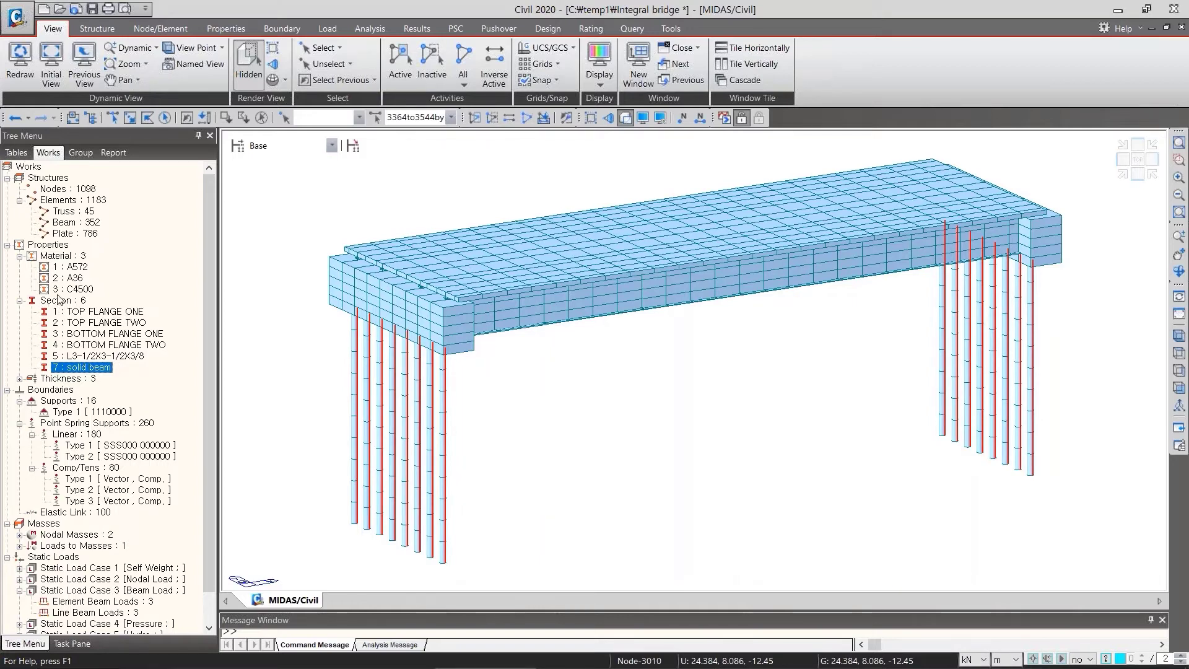
pyautogui.click(84, 267)
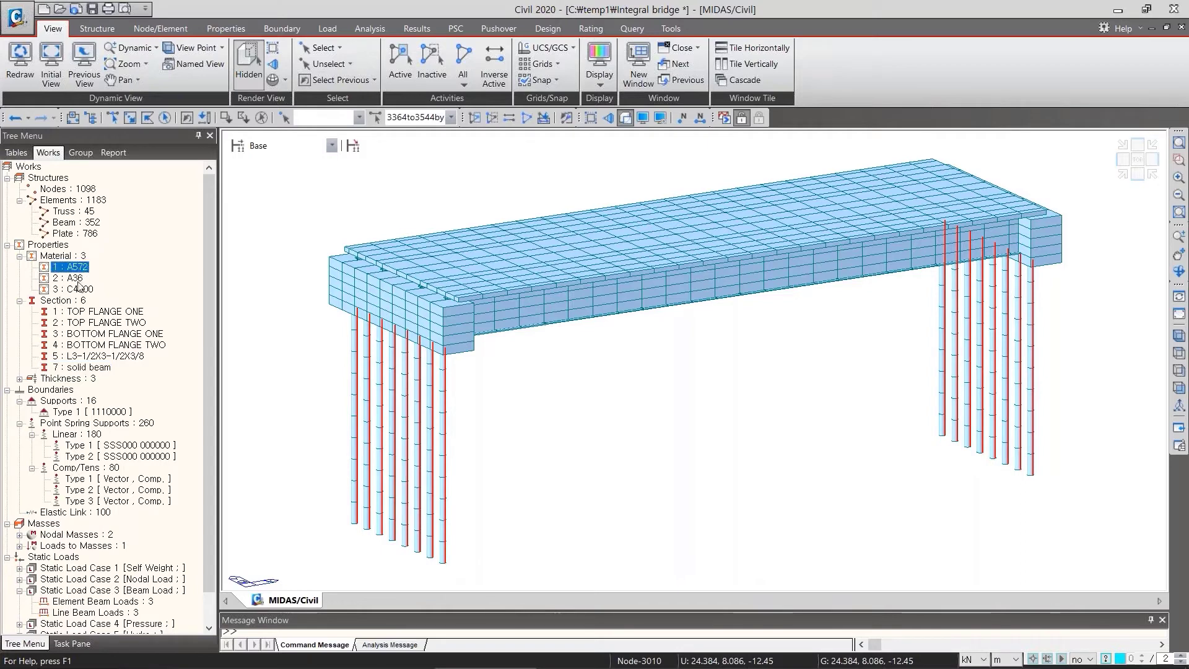
pyautogui.click(79, 280)
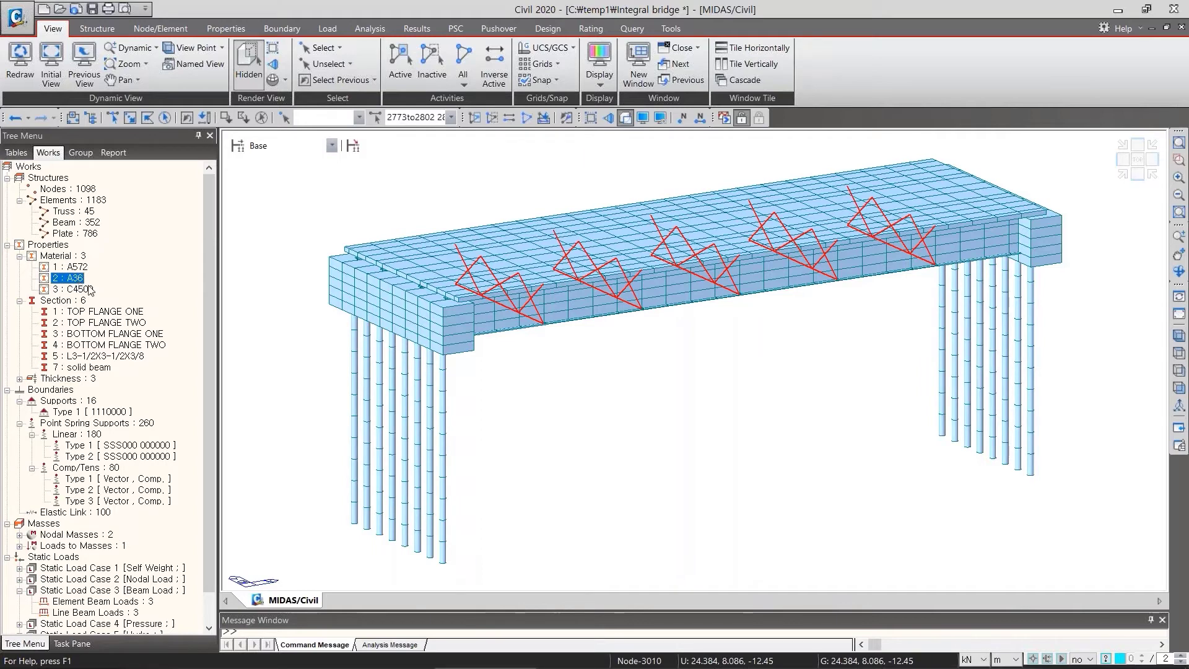
# - Select all A572 elements and orbit around them in wireframe view
pyautogui.click(80, 267)
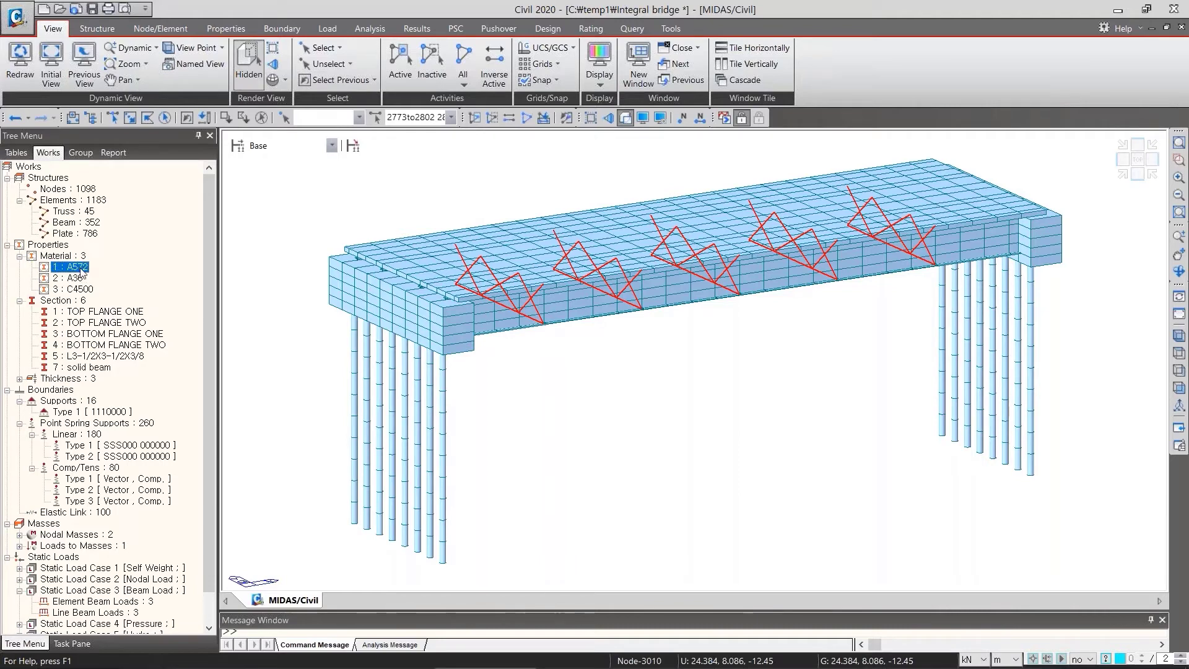
pyautogui.moveTo(81, 271)
pyautogui.mouseDown()
pyautogui.moveTo(271, 247)
pyautogui.moveTo(310, 266)
pyautogui.mouseUp()
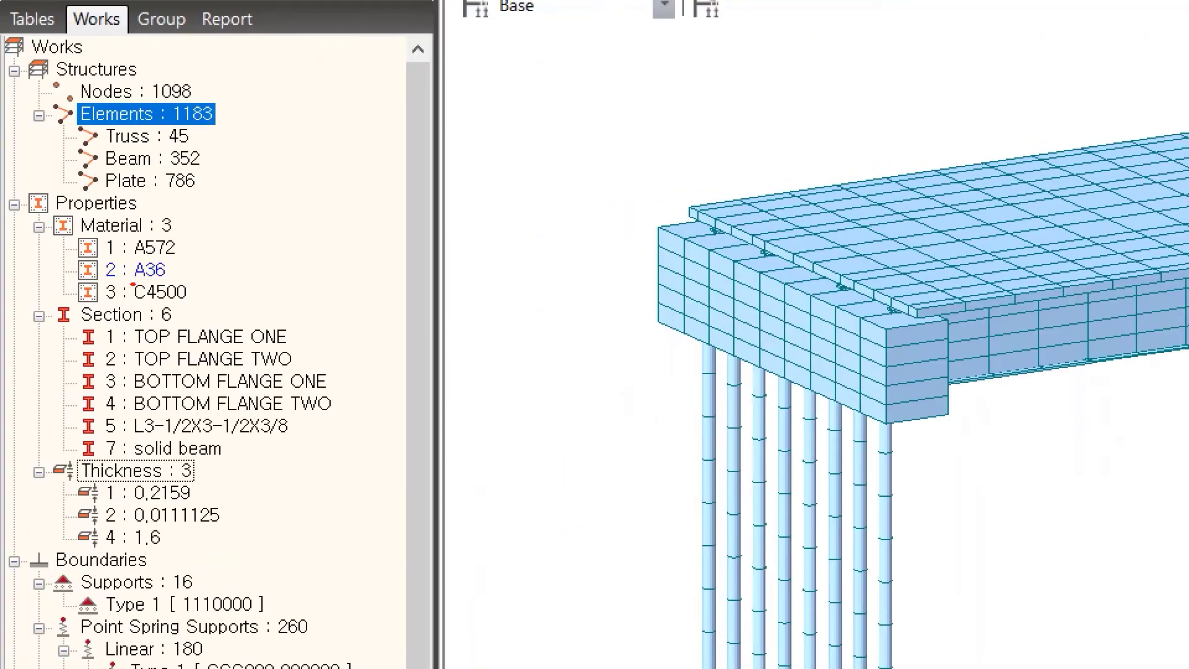
pyautogui.moveTo(133, 284); pyautogui.dragTo(185, 279)
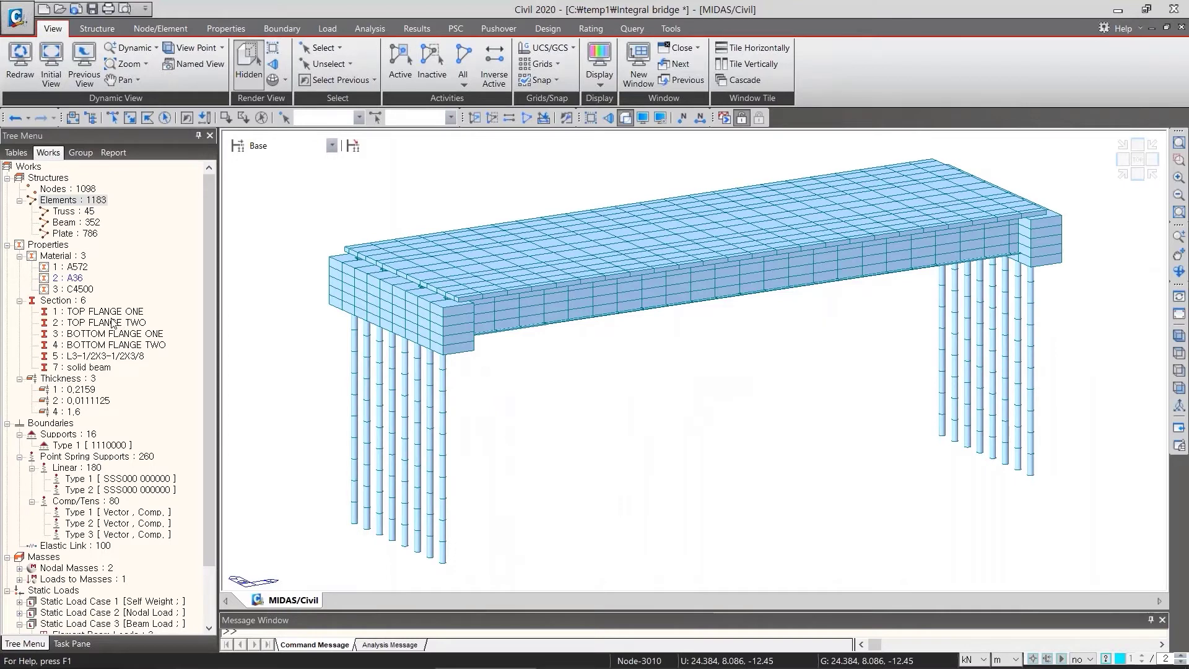
pyautogui.doubleClick(81, 267)
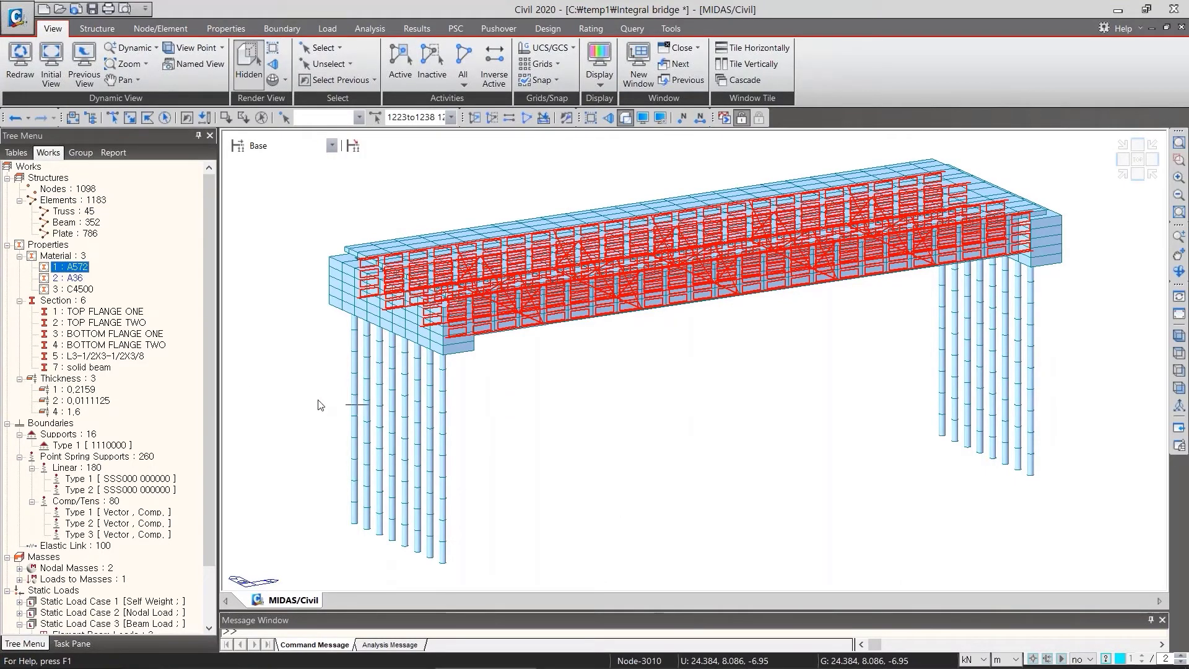
pyautogui.keyDown('ctrl'); pyautogui.moveTo(415, 427); pyautogui.dragTo(441, 443, button='middle'); pyautogui.keyUp('ctrl')
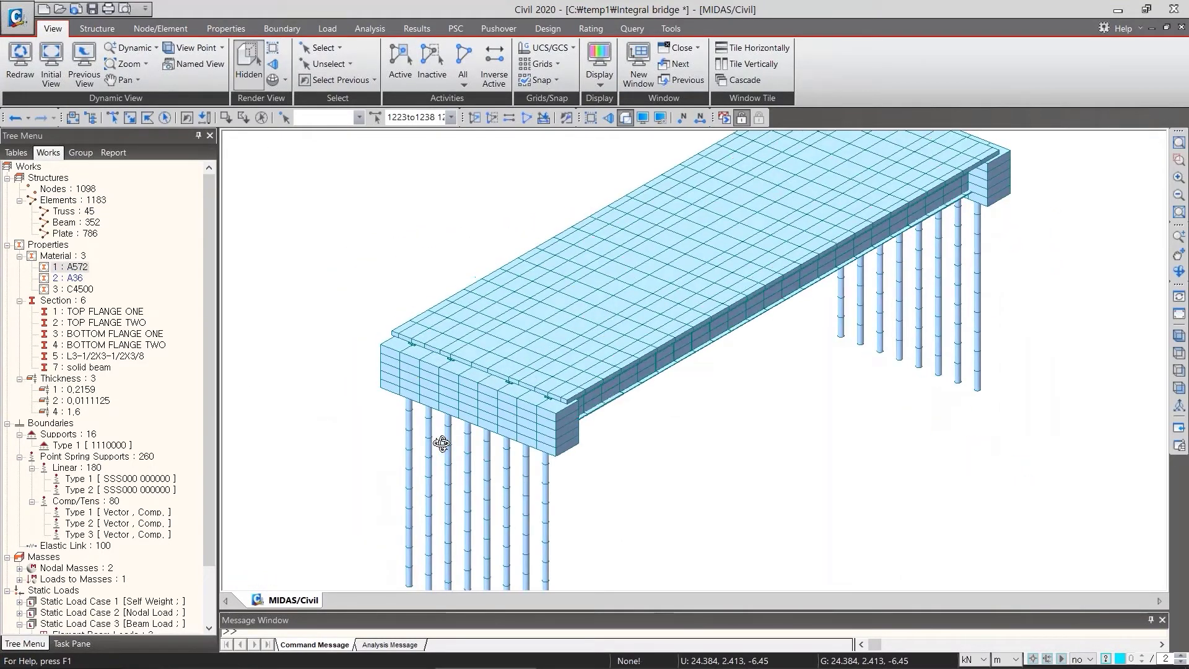
pyautogui.click(625, 118)
pyautogui.keyDown('ctrl'); pyautogui.moveTo(658, 437); pyautogui.dragTo(568, 458, button='middle'); pyautogui.keyUp('ctrl')
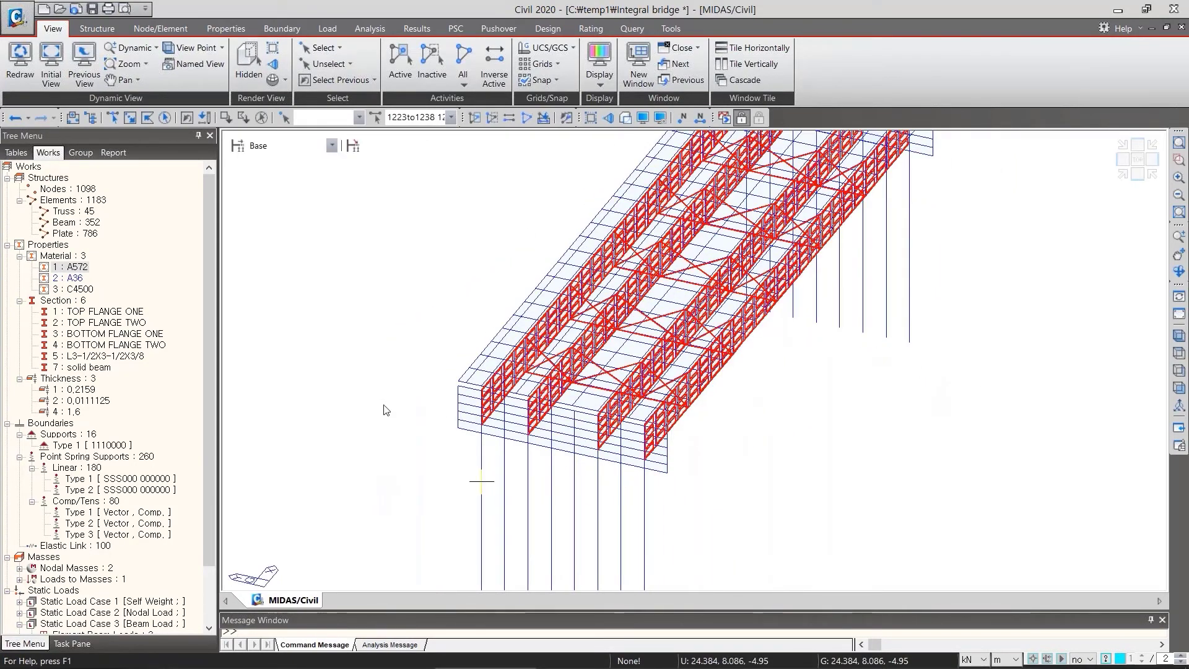
# - Return to the isometric view, clear the selection, and collapse then re-expand the Material list
pyautogui.click(1179, 335)
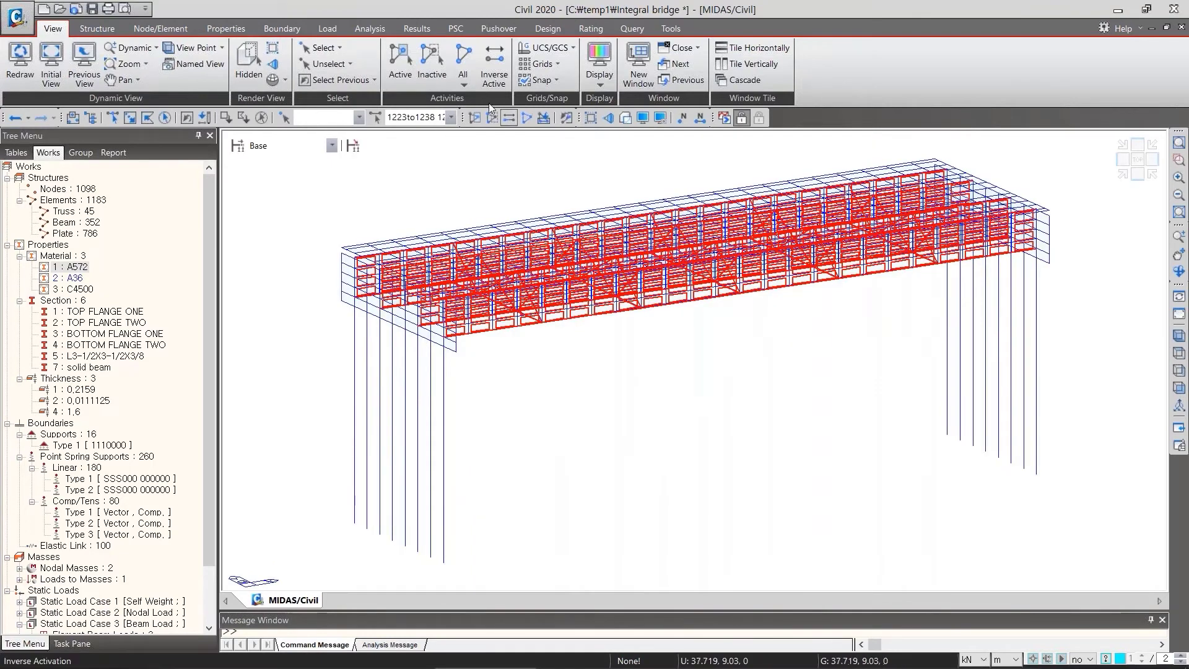
pyautogui.click(261, 118)
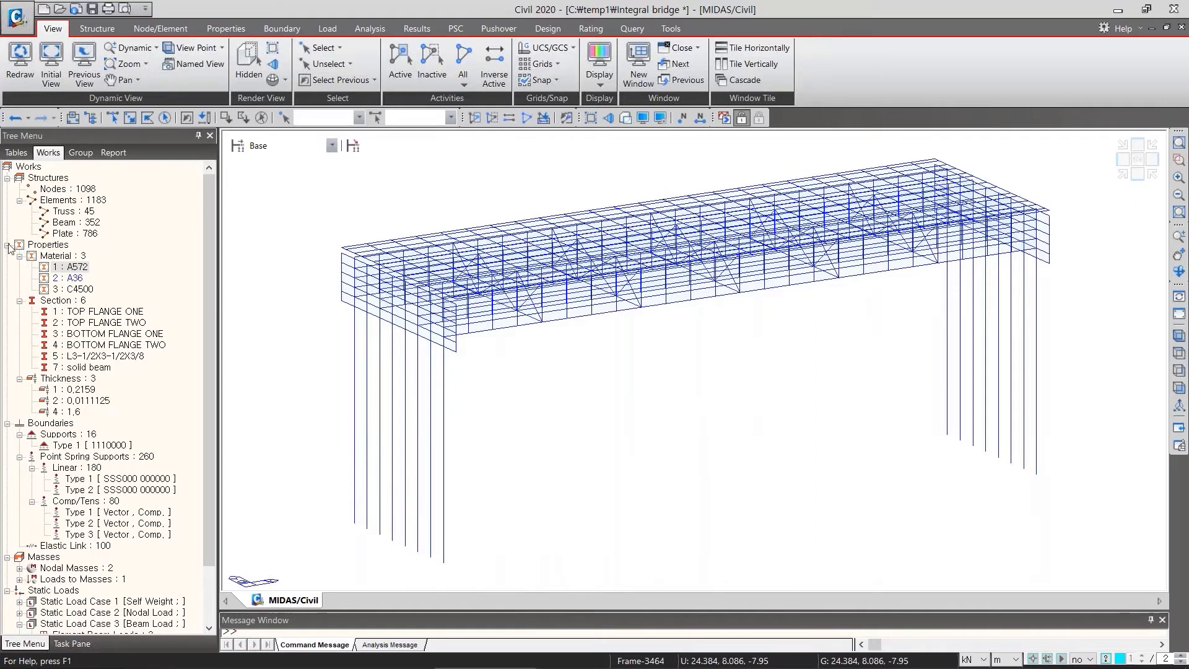
pyautogui.click(20, 256)
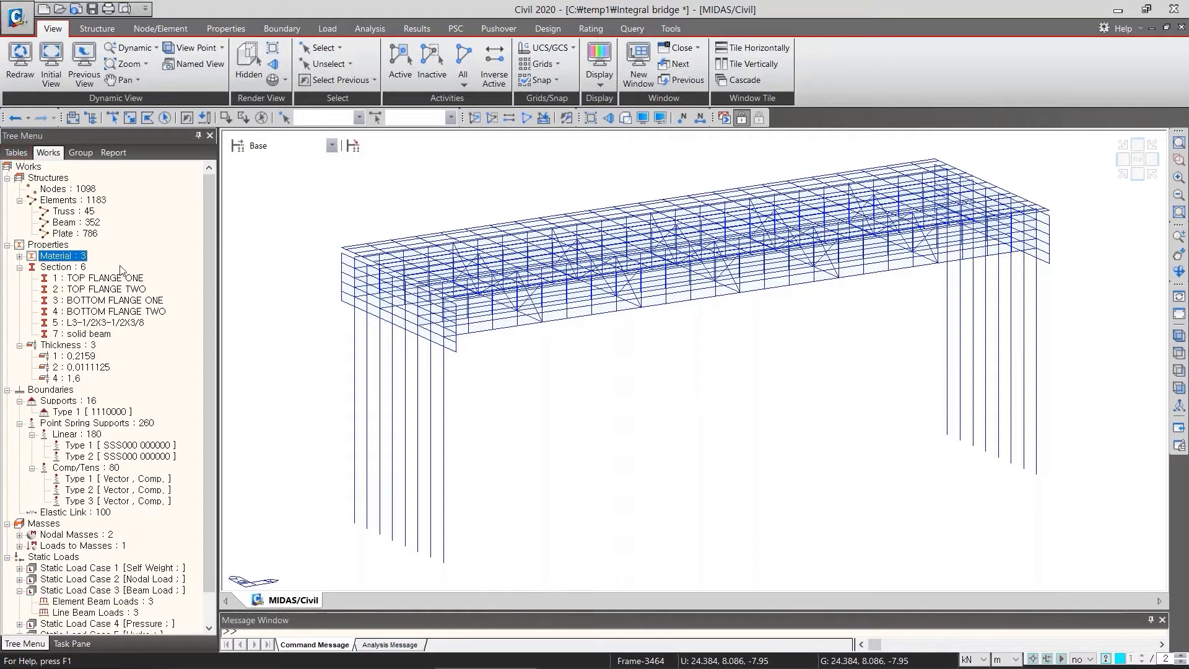
pyautogui.doubleClick(64, 255)
pyautogui.rightClick(69, 258)
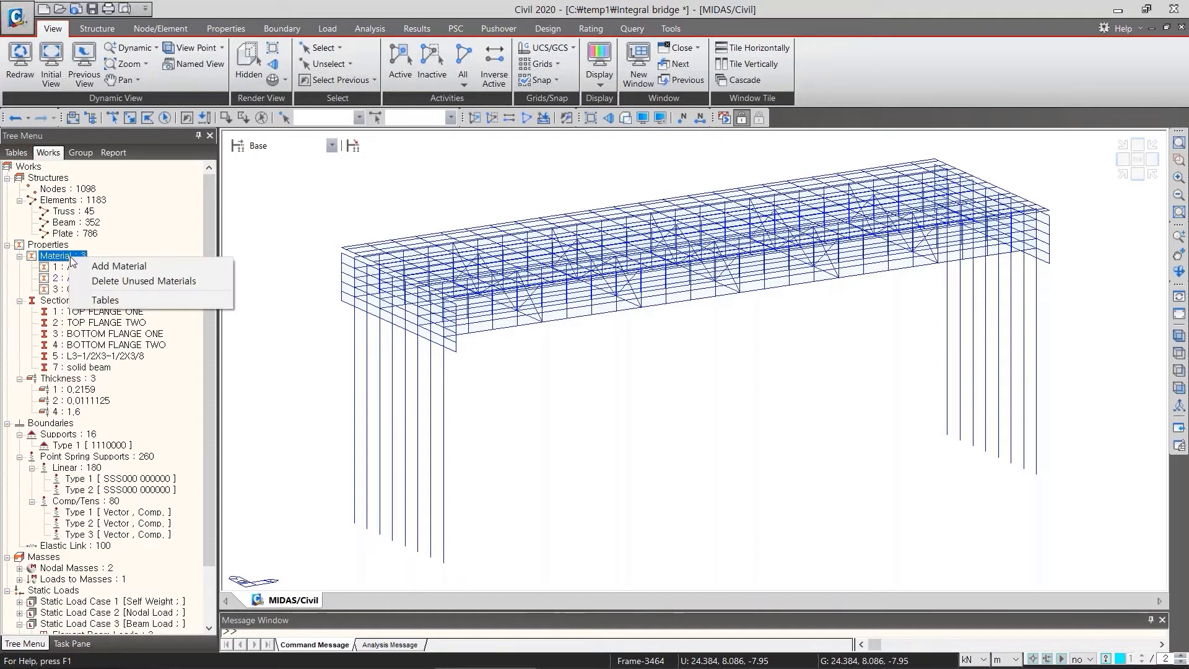
pyautogui.click(120, 304)
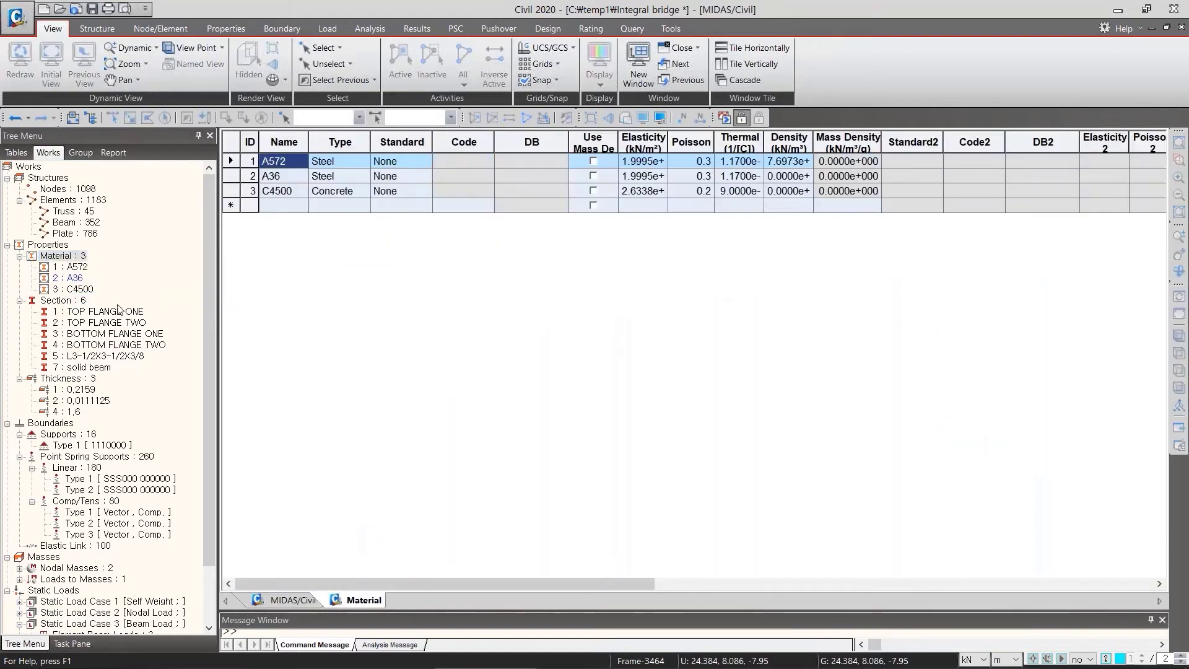
pyautogui.rightClick(364, 601)
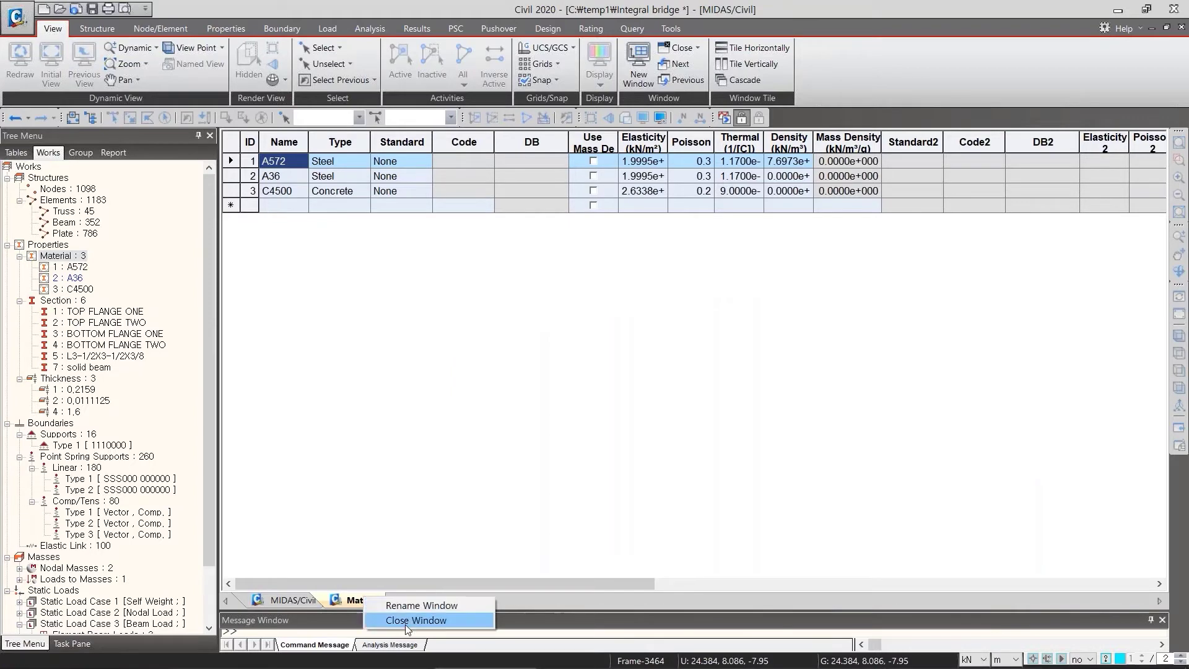
pyautogui.click(405, 627)
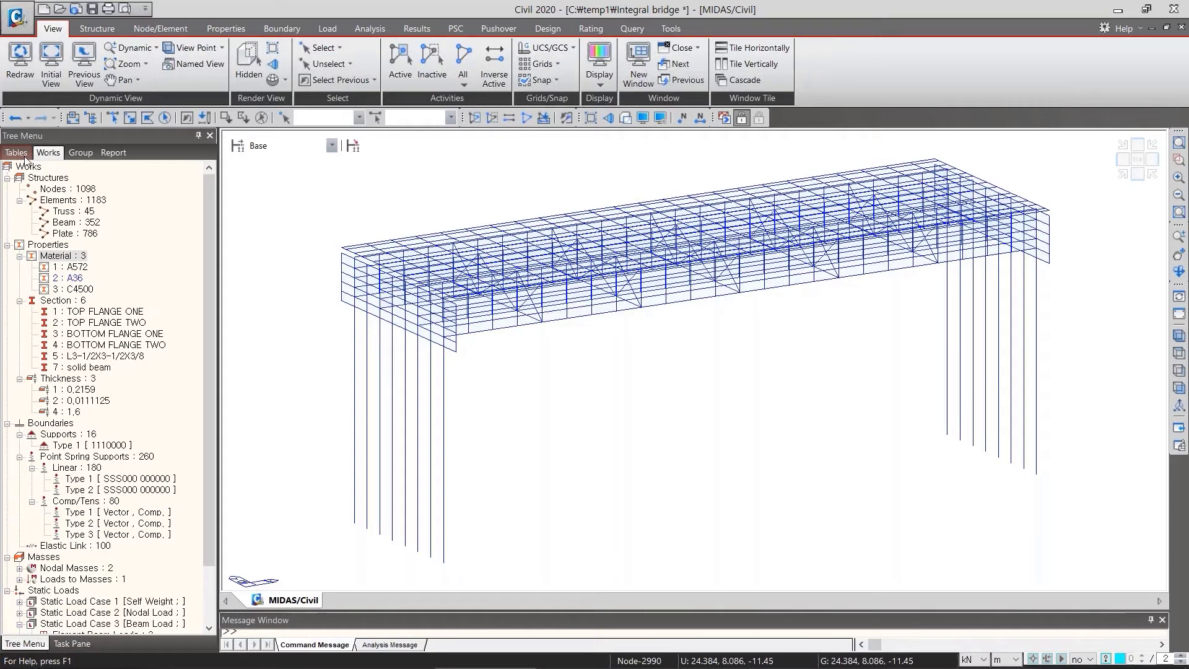
pyautogui.click(16, 152)
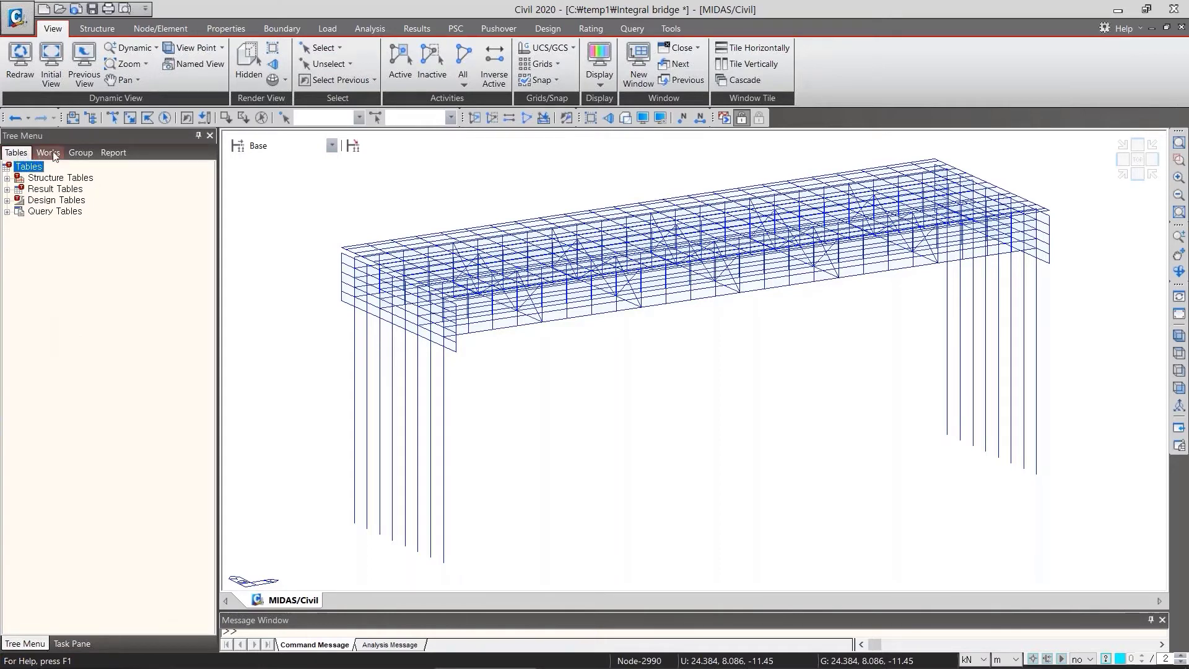
# - In the Material table, set A36 Poisson's ratio to 0.45, then close the table window
pyautogui.click(7, 178)
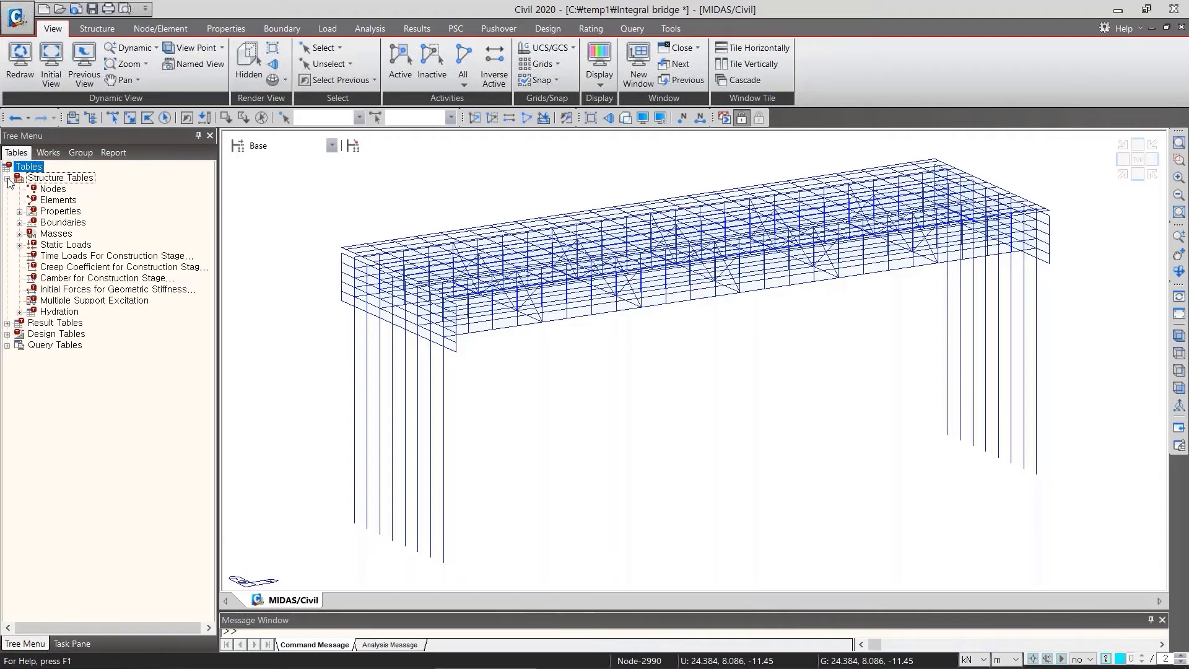
pyautogui.click(19, 212)
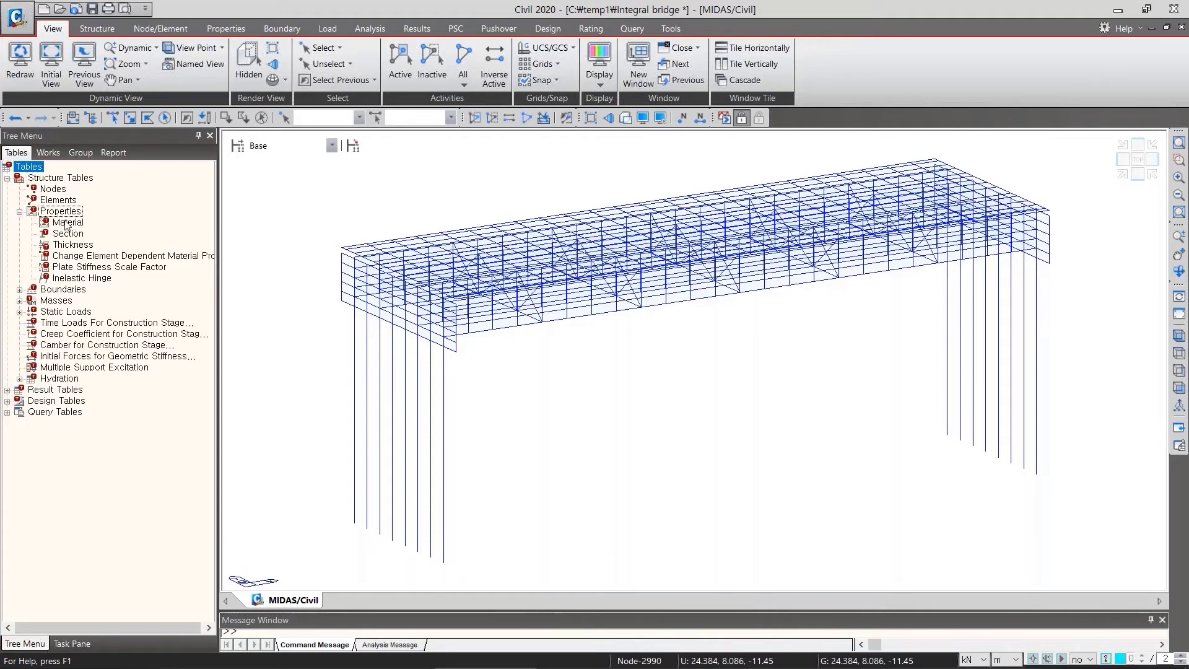
pyautogui.doubleClick(69, 226)
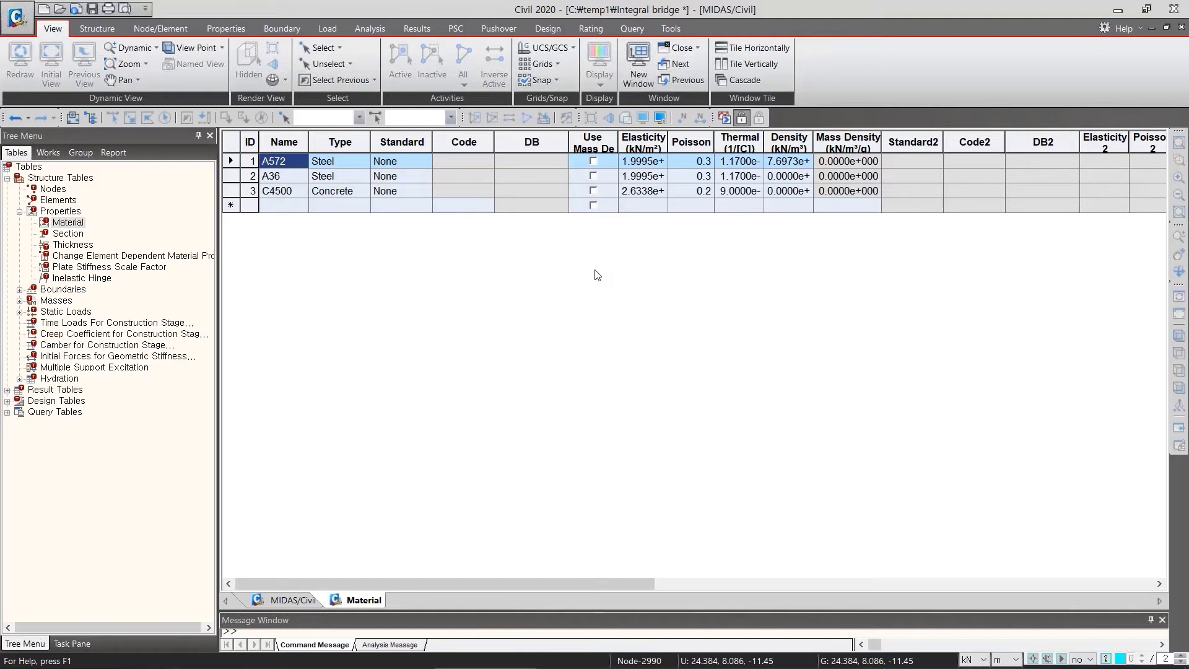
pyautogui.doubleClick(692, 177)
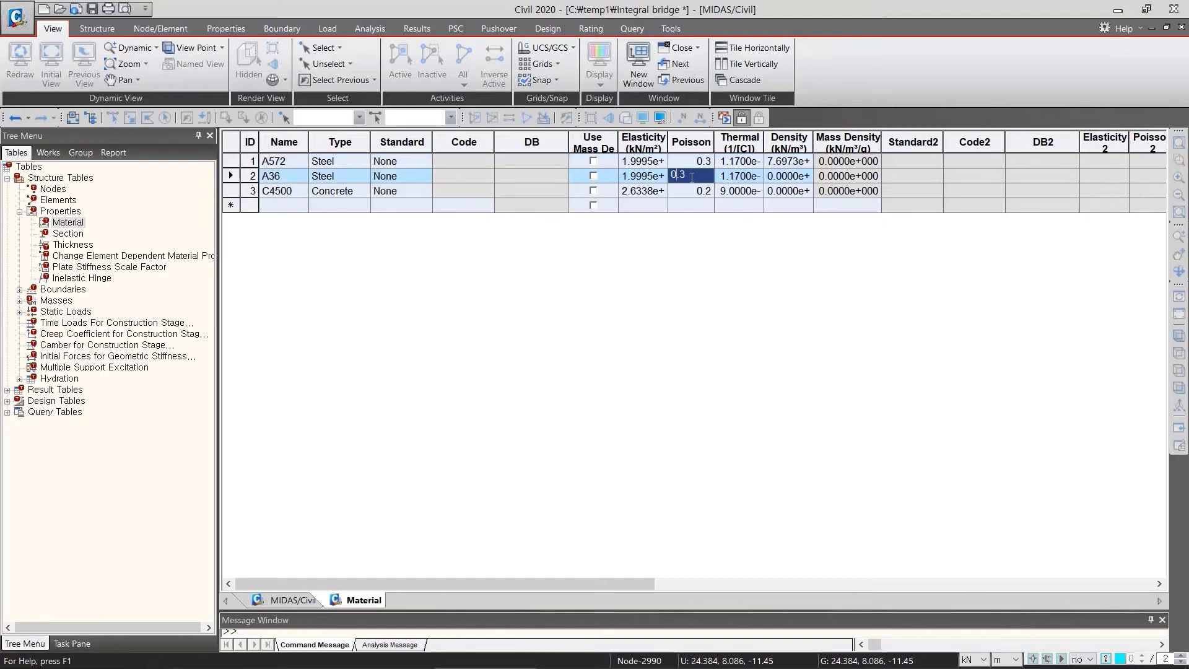
pyautogui.write('0.45')
pyautogui.press('Return')
pyautogui.rightClick(364, 600)
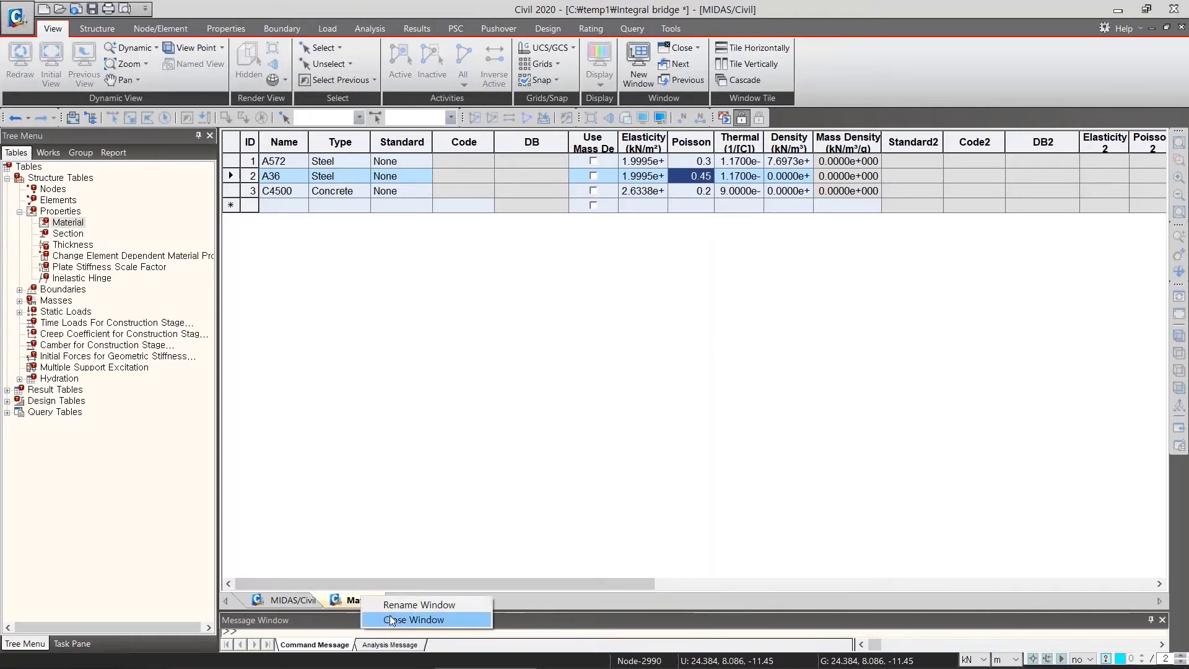
pyautogui.click(406, 617)
# - Switch the tree back to model contents and enable the Tree Menu 2 pane beside the model
pyautogui.click(47, 152)
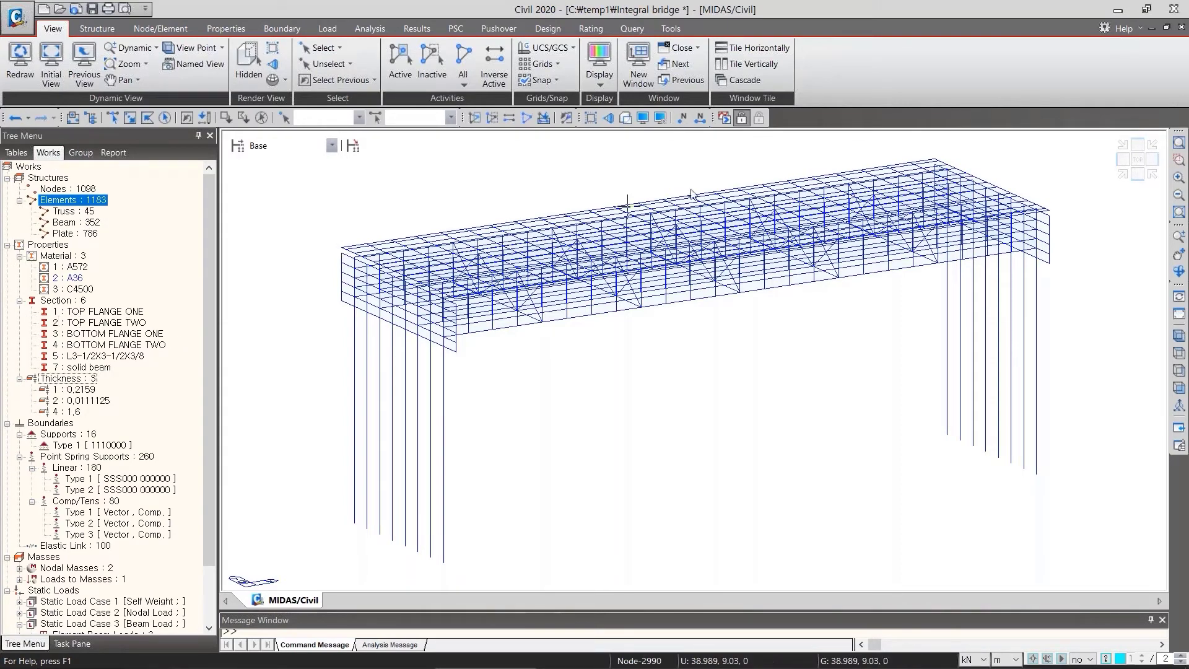
pyautogui.rightClick(895, 118)
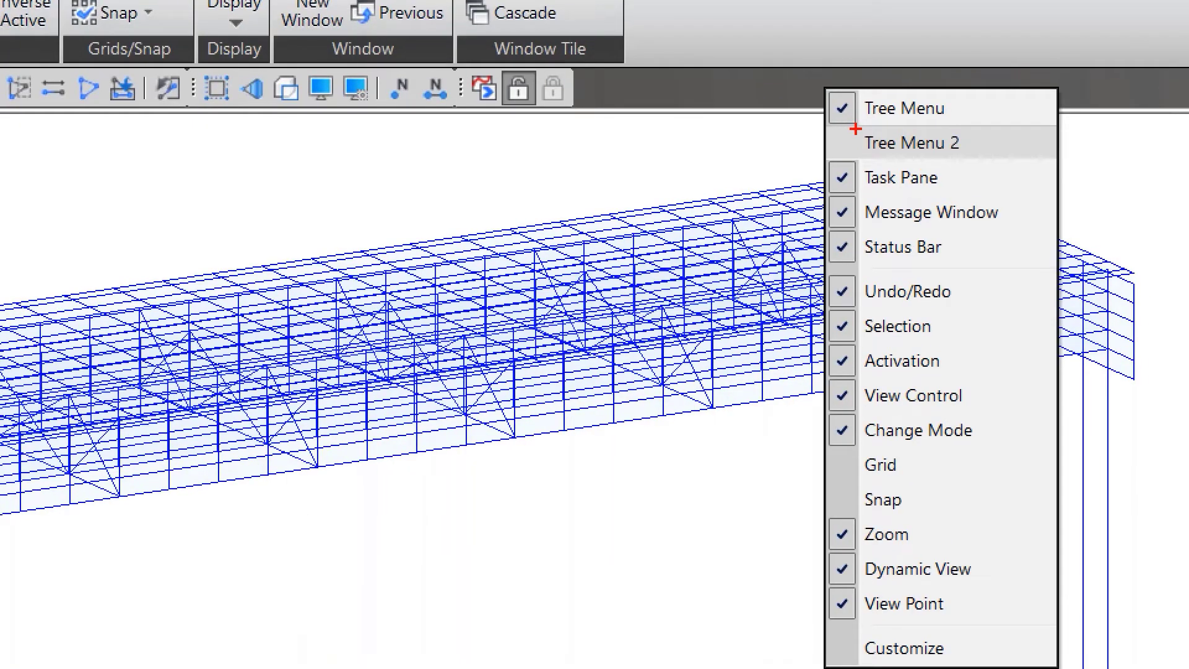
pyautogui.moveTo(858, 131)
pyautogui.mouseDown()
pyautogui.moveTo(995, 126)
pyautogui.moveTo(985, 147)
pyautogui.moveTo(982, 122)
pyautogui.moveTo(969, 170)
pyautogui.moveTo(855, 159)
pyautogui.moveTo(846, 131)
pyautogui.mouseUp()
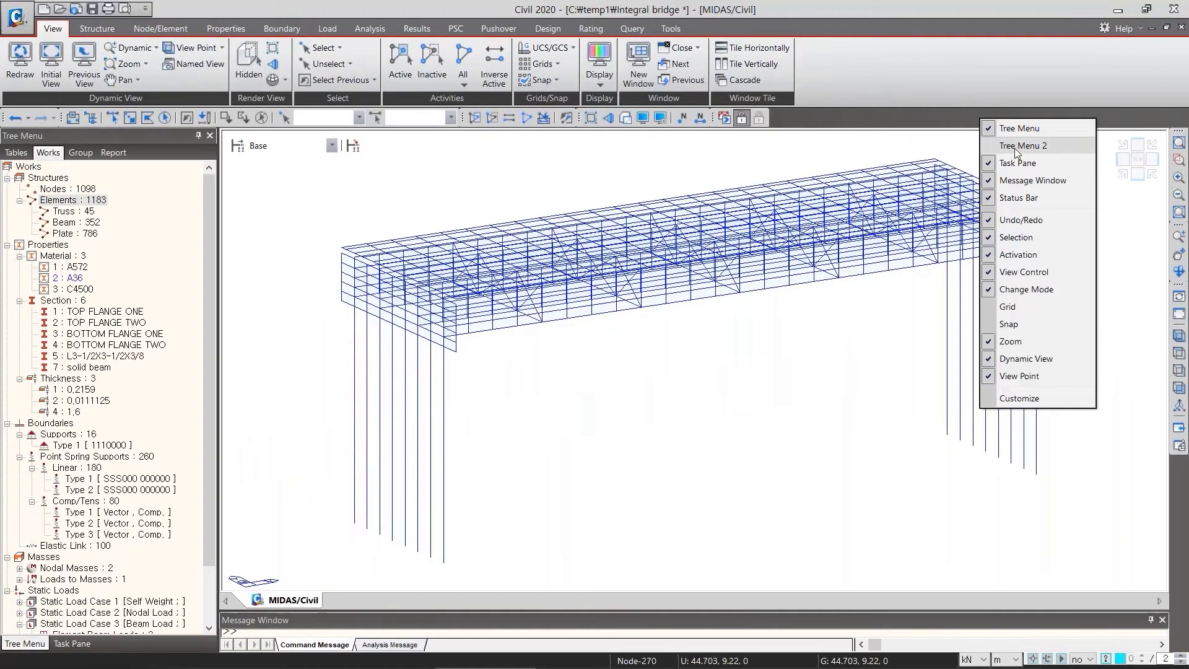
pyautogui.click(911, 142)
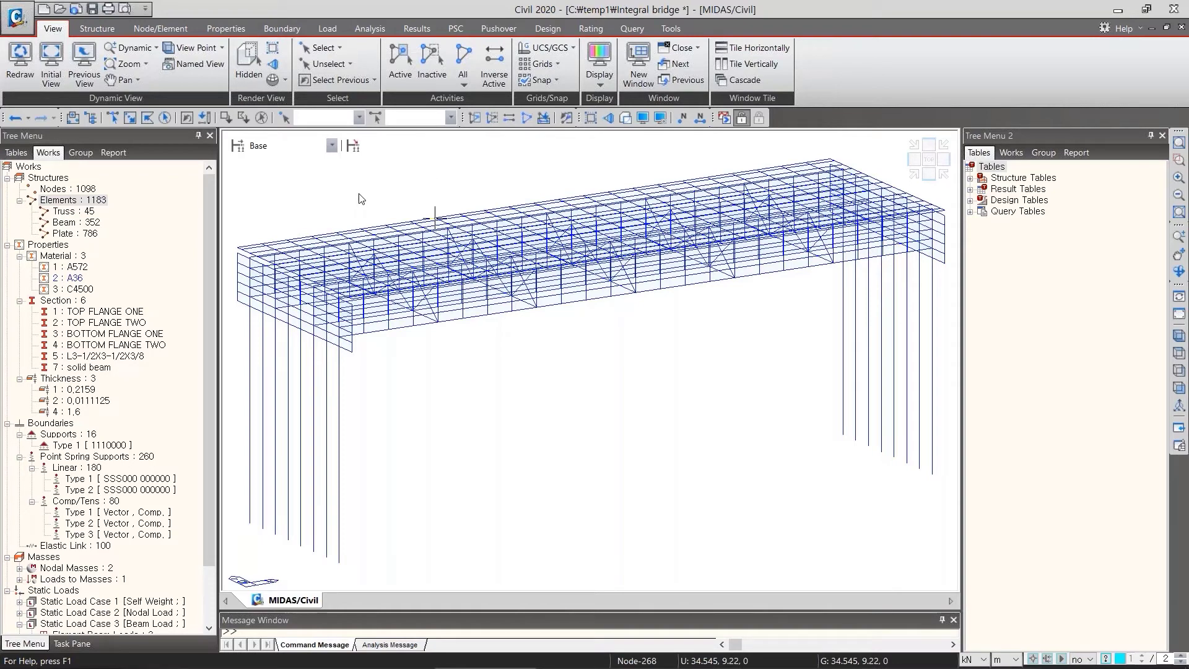
# - Bring up the Create Elements settings from the model view menu, review them, then dismiss them
pyautogui.rightClick(446, 187)
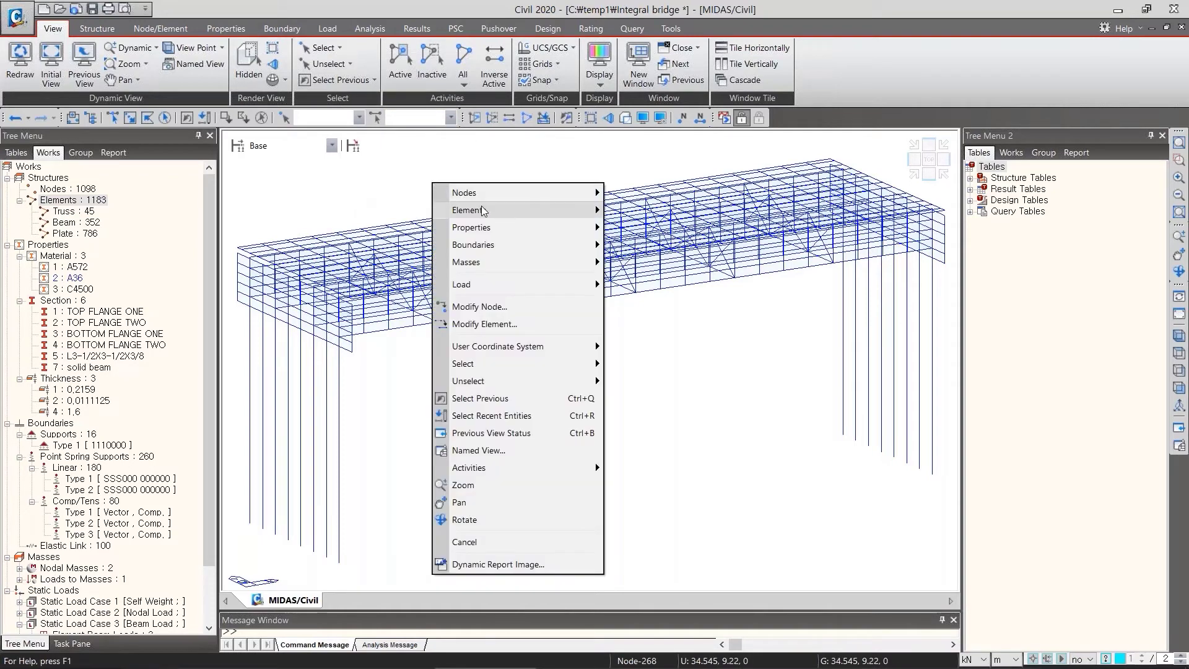
pyautogui.moveTo(487, 208)
pyautogui.click(655, 218)
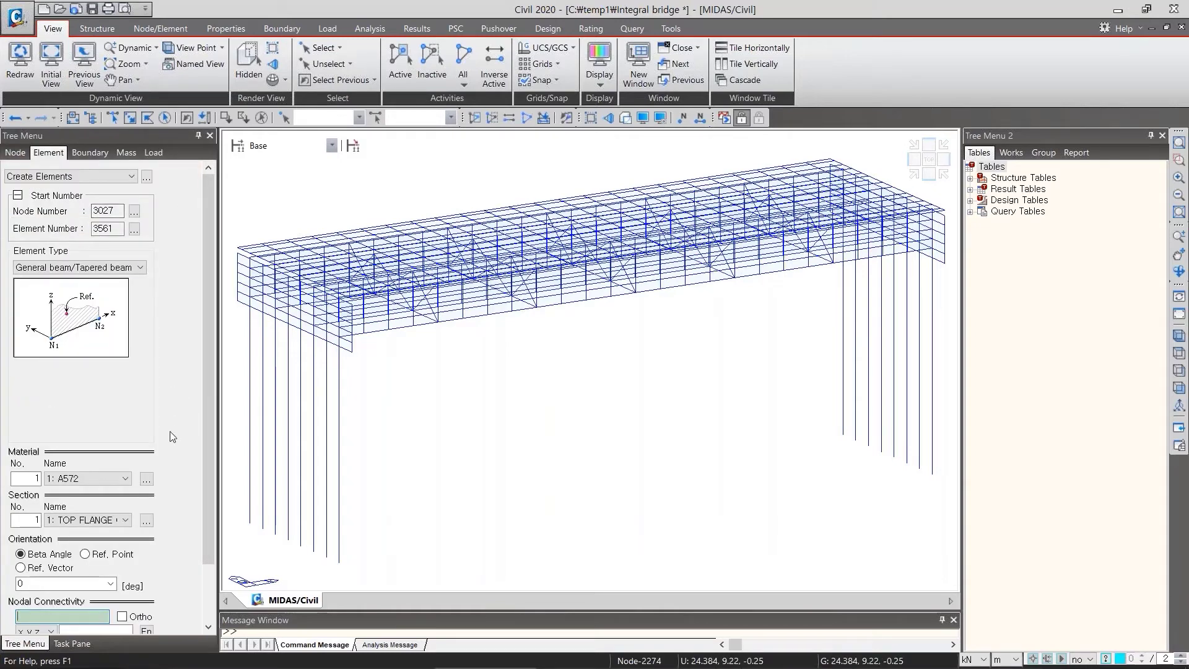
pyautogui.scroll(-2, 191, 437)
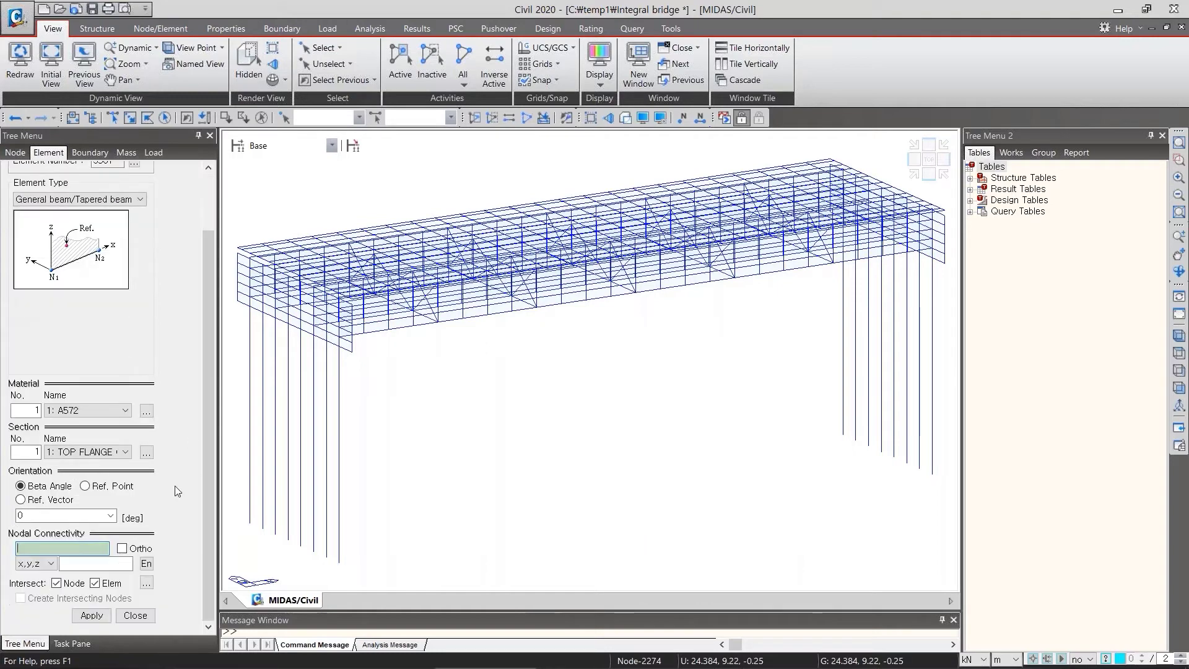
pyautogui.click(145, 620)
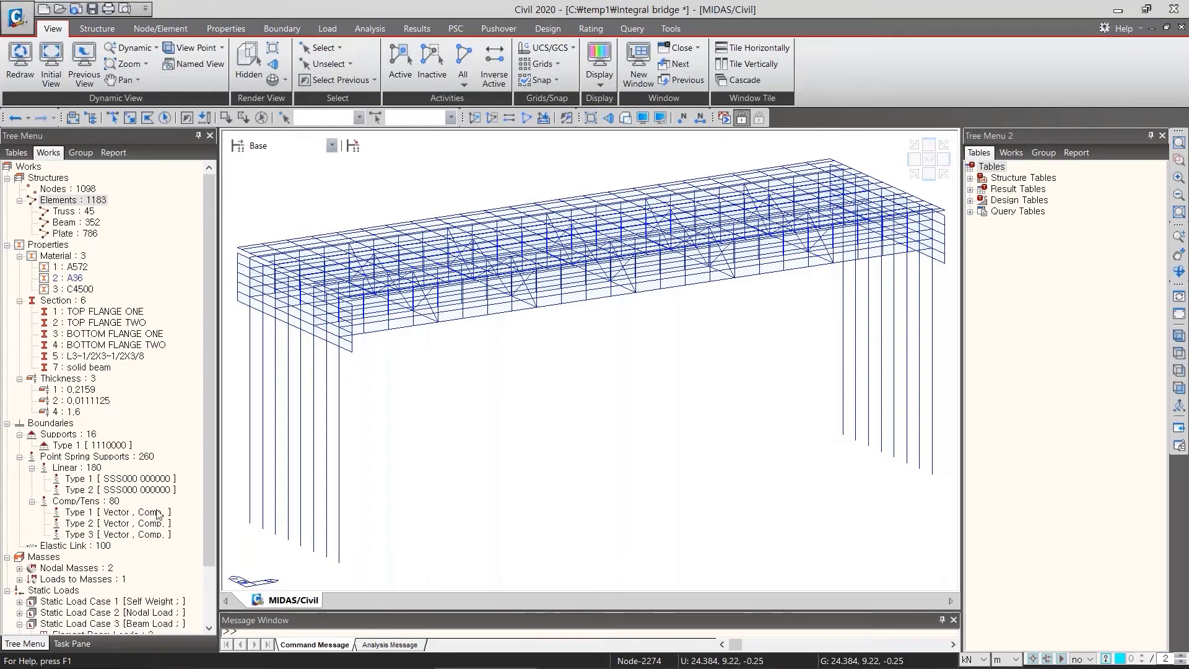
# - Reopen Create Elements the same way and close the Tree Menu 2 panel
pyautogui.rightClick(498, 218)
pyautogui.moveTo(660, 246)
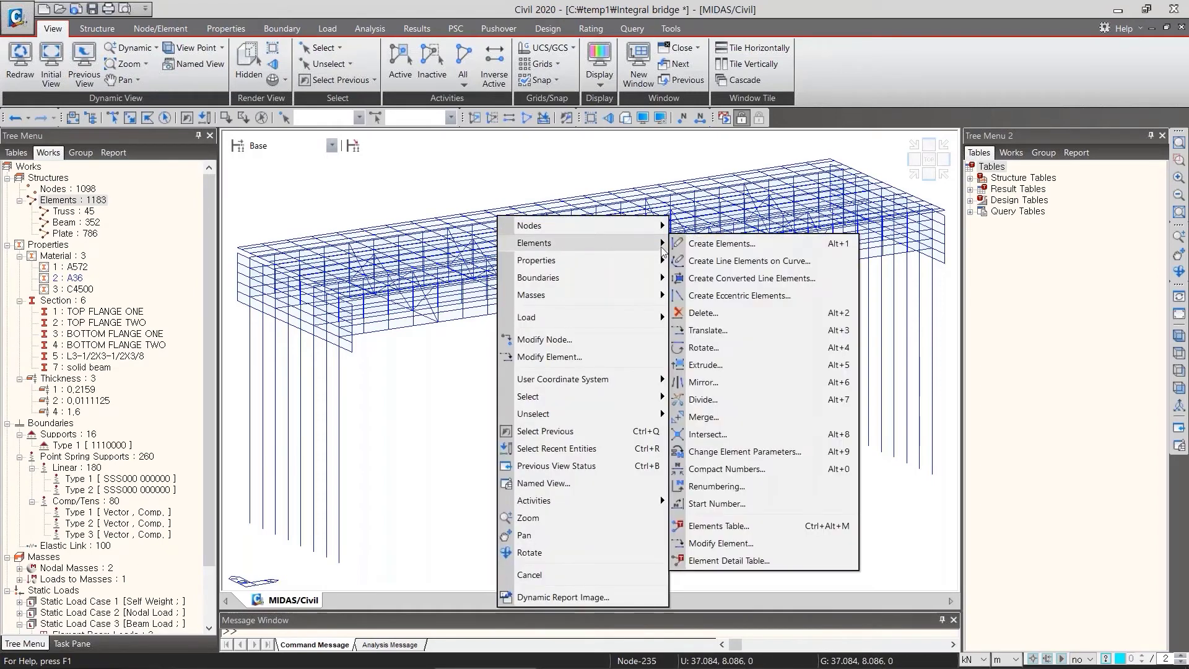
pyautogui.click(713, 245)
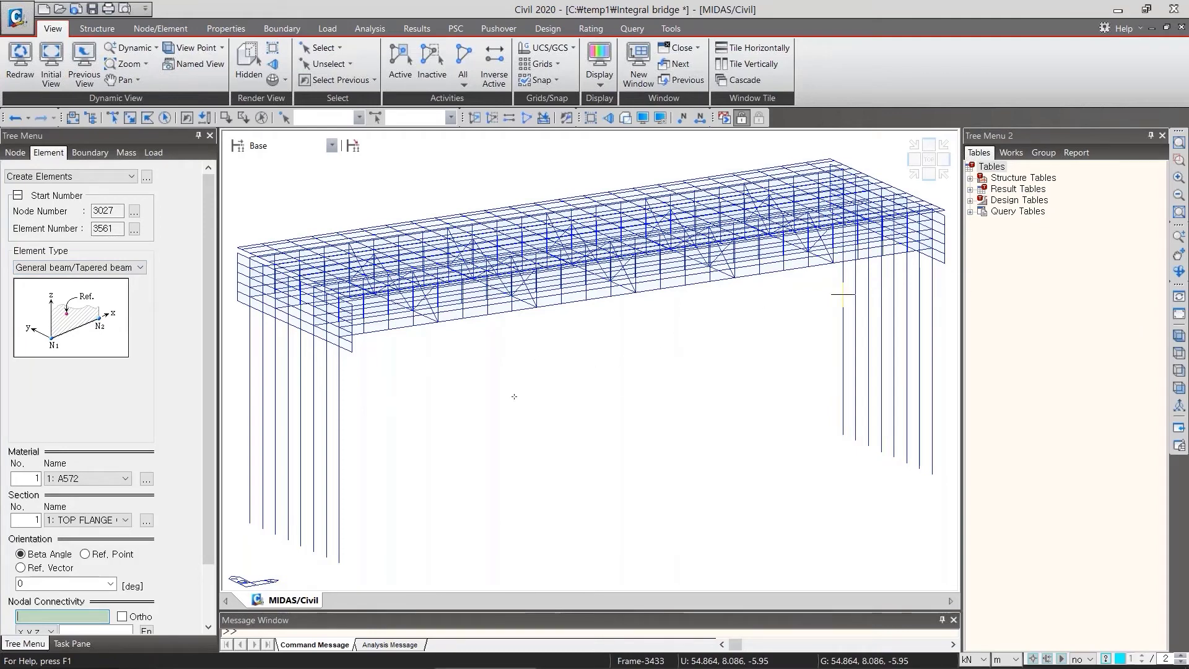
pyautogui.click(1162, 135)
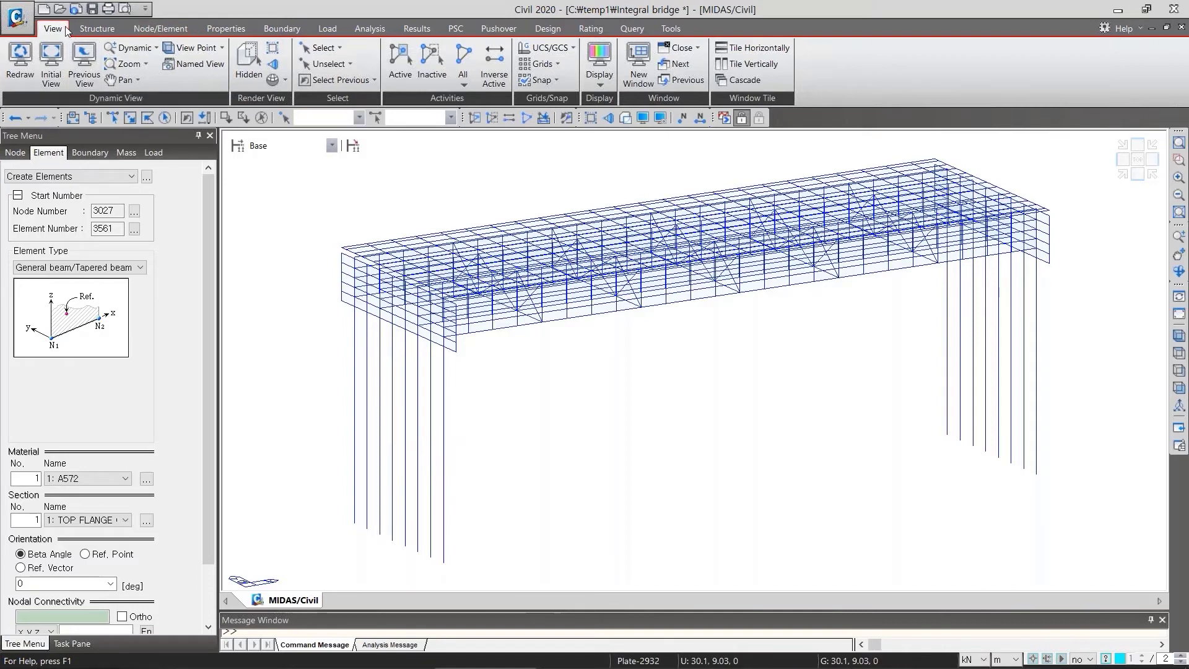
# - Open the FCM model from the temp1 folder and render it in Hidden mode
pyautogui.hotkey('ctrl', 'o')
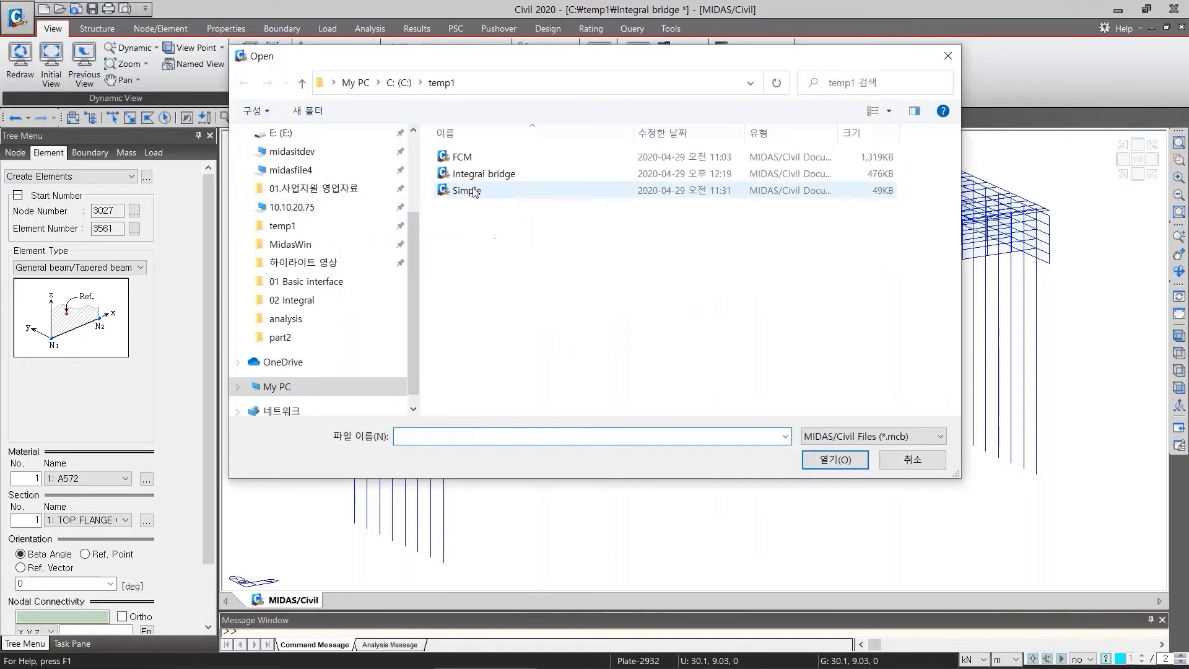
pyautogui.doubleClick(468, 162)
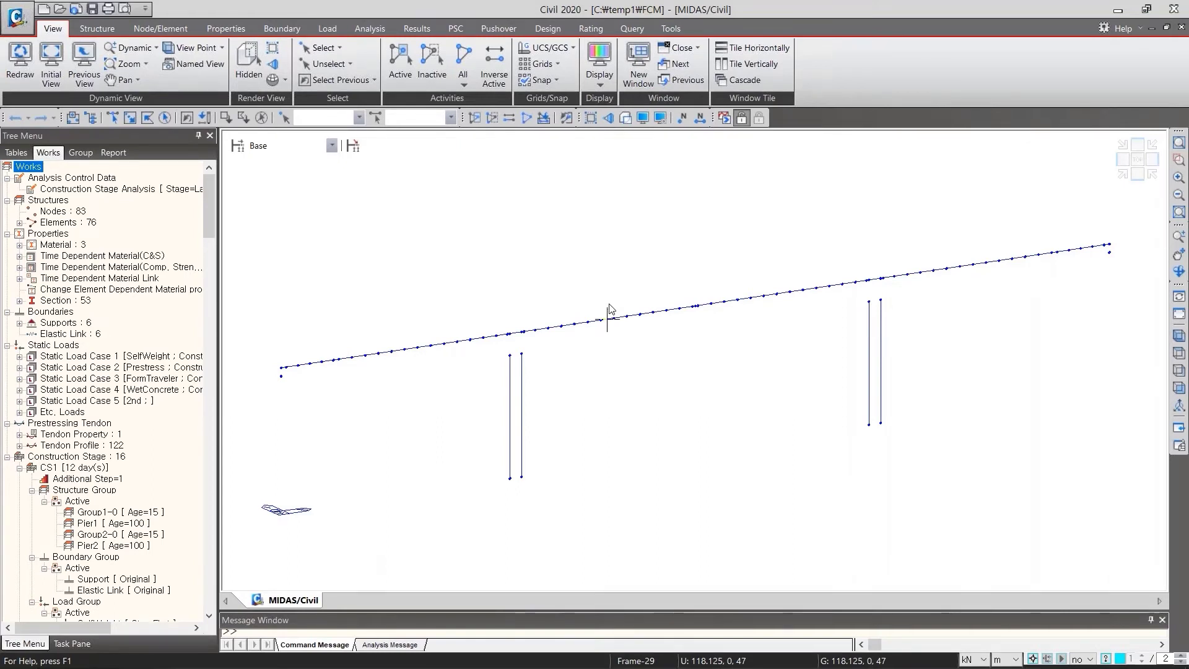
pyautogui.click(631, 117)
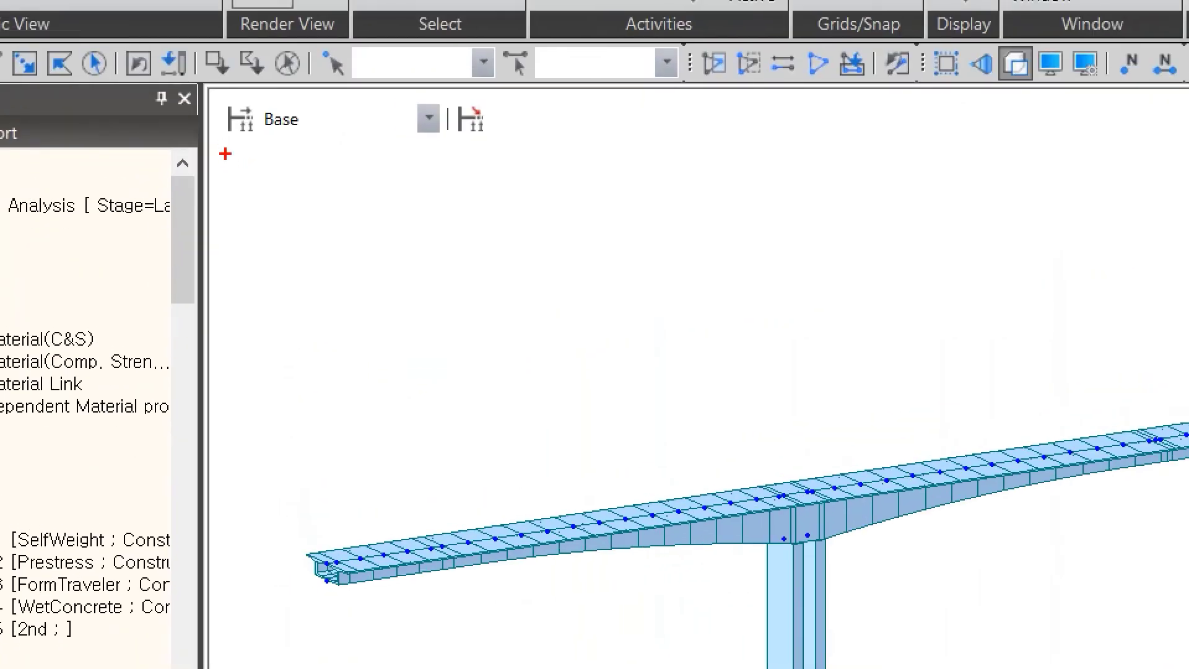
pyautogui.moveTo(225, 154)
pyautogui.mouseDown()
pyautogui.moveTo(532, 149)
pyautogui.moveTo(526, 92)
pyautogui.moveTo(201, 95)
pyautogui.moveTo(232, 164)
pyautogui.mouseUp()
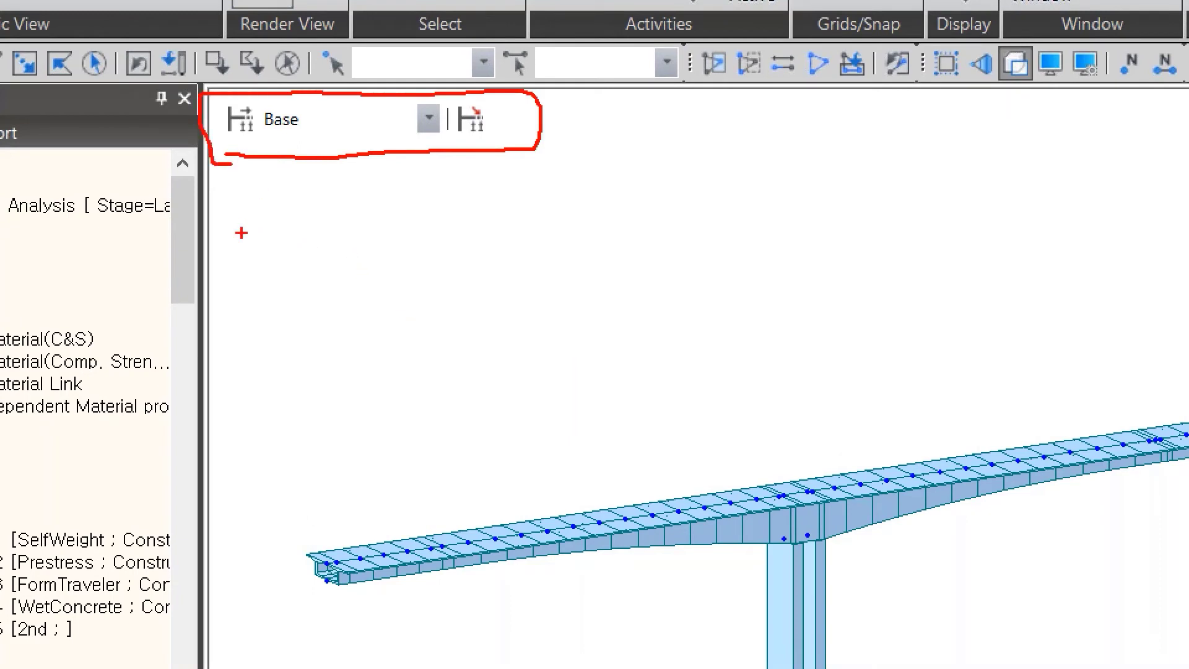
pyautogui.moveTo(226, 130)
pyautogui.mouseDown()
pyautogui.moveTo(243, 99)
pyautogui.moveTo(256, 137)
pyautogui.mouseUp()
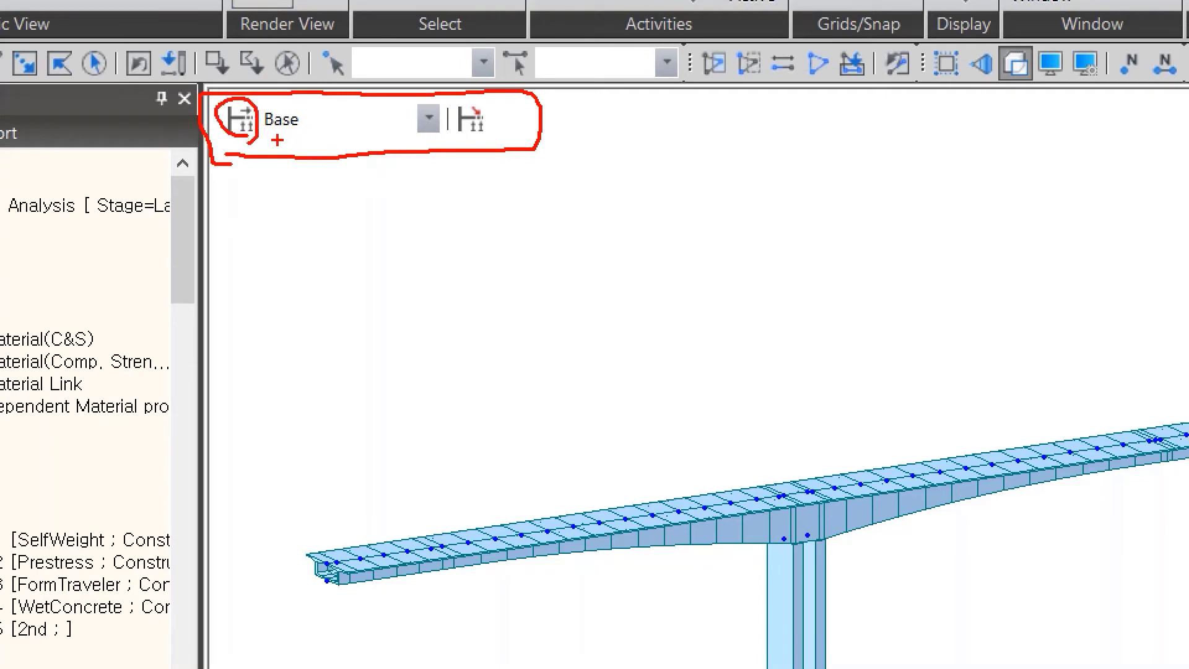
pyautogui.moveTo(293, 138); pyautogui.dragTo(418, 135)
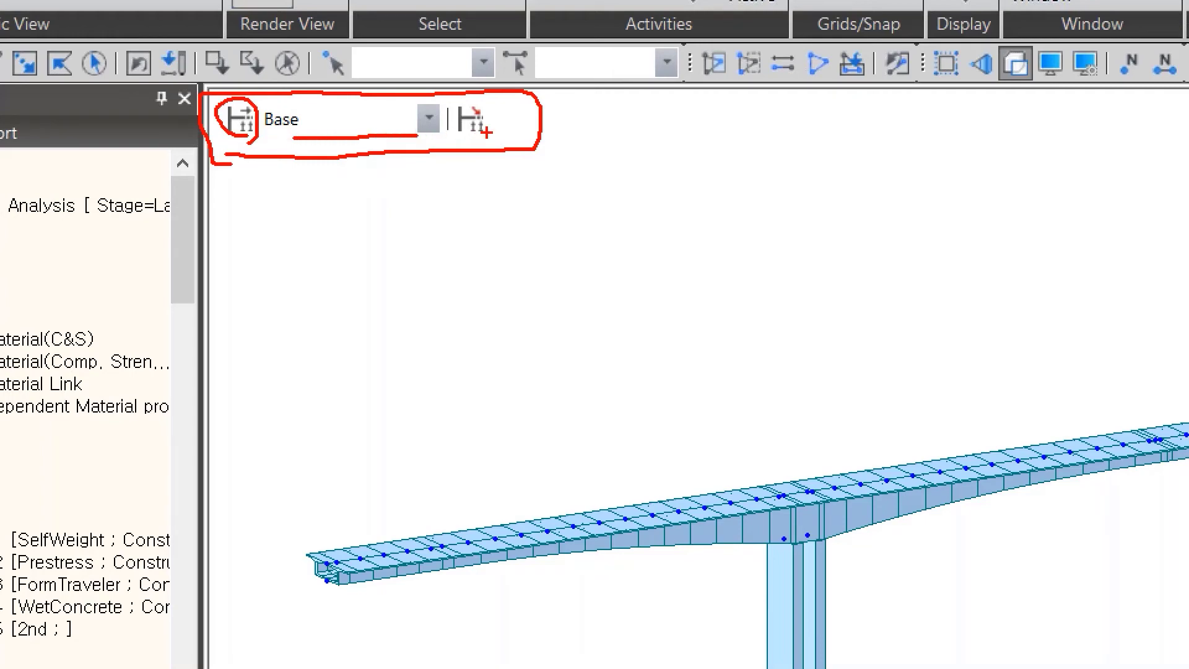
pyautogui.moveTo(456, 141); pyautogui.dragTo(482, 142)
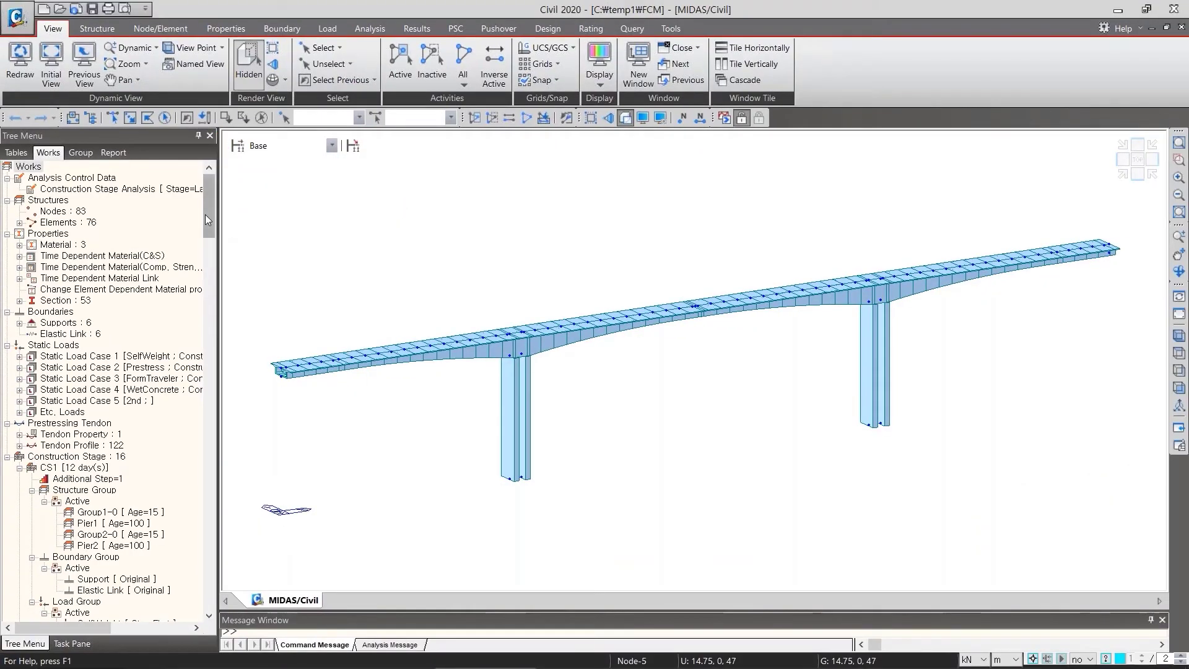
pyautogui.moveTo(206, 214); pyautogui.dragTo(208, 224)
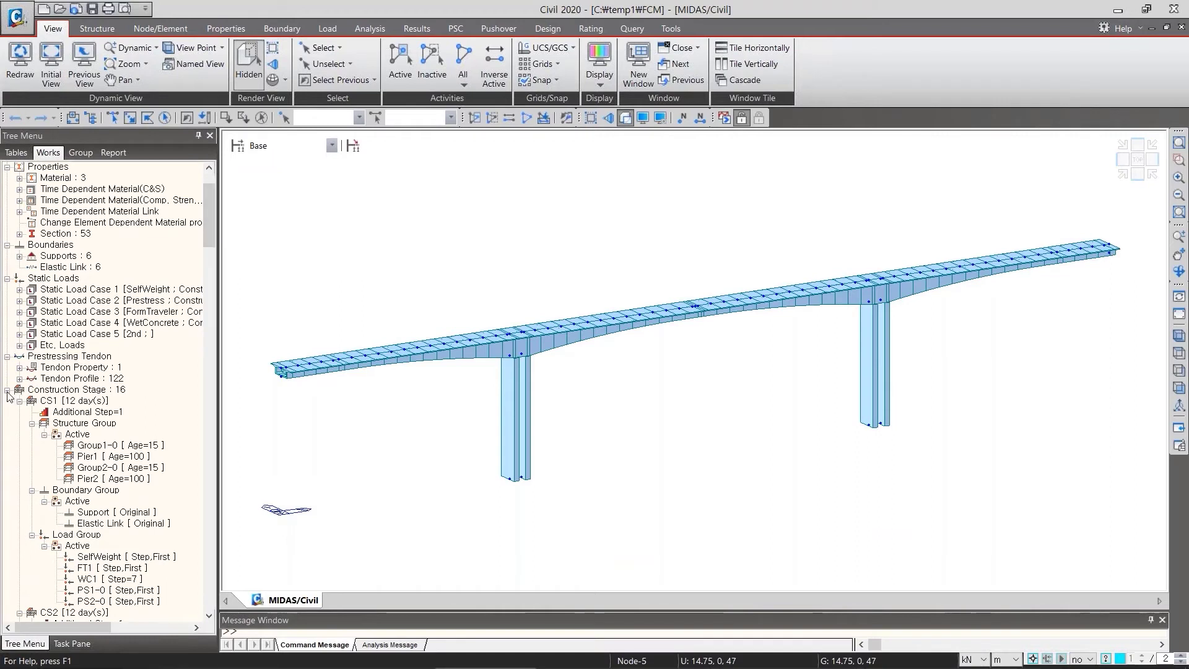
pyautogui.scroll(-2, 79, 462)
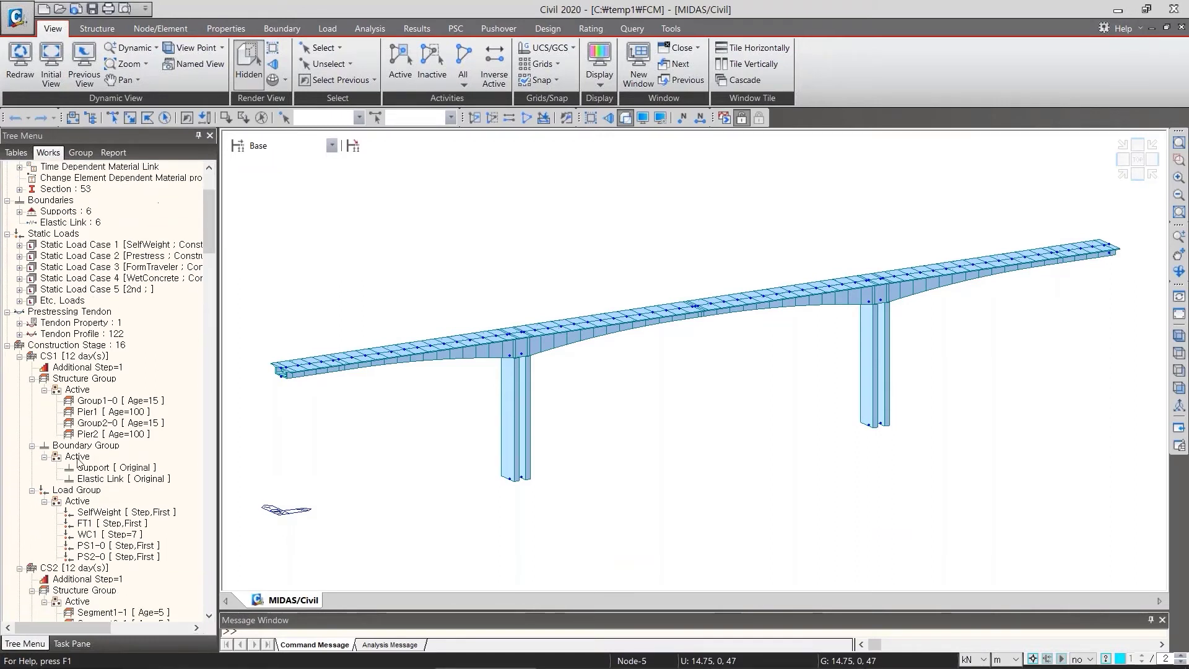
pyautogui.scroll(-5, 78, 462)
pyautogui.click(105, 236)
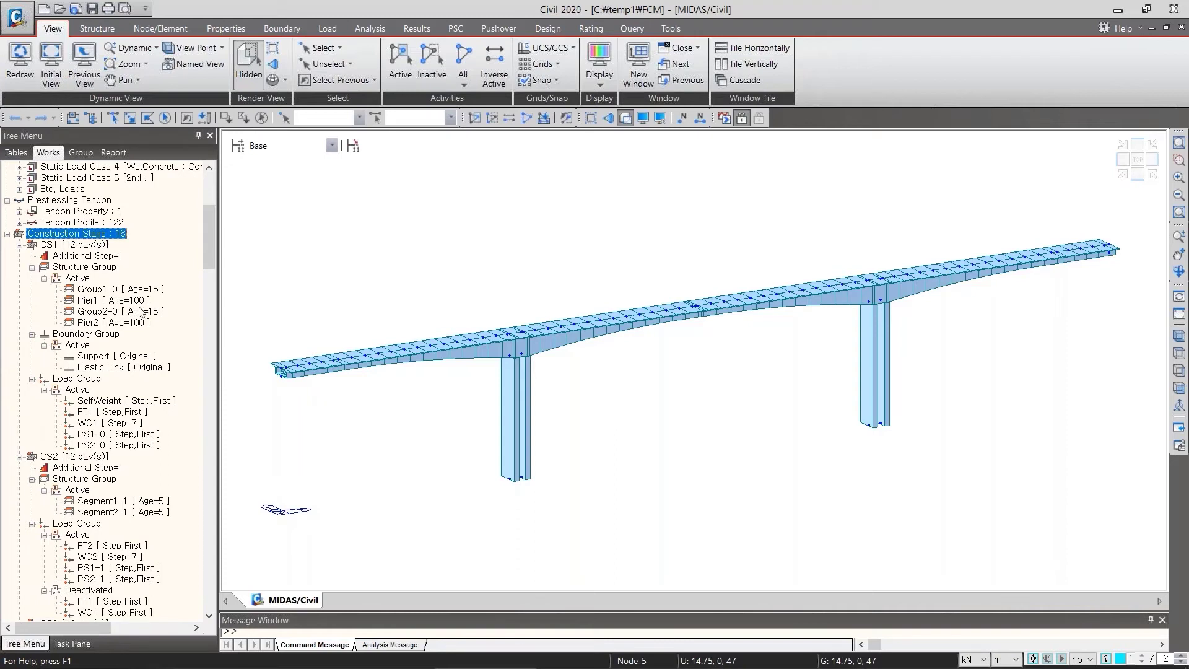
pyautogui.scroll(-1, 109, 338)
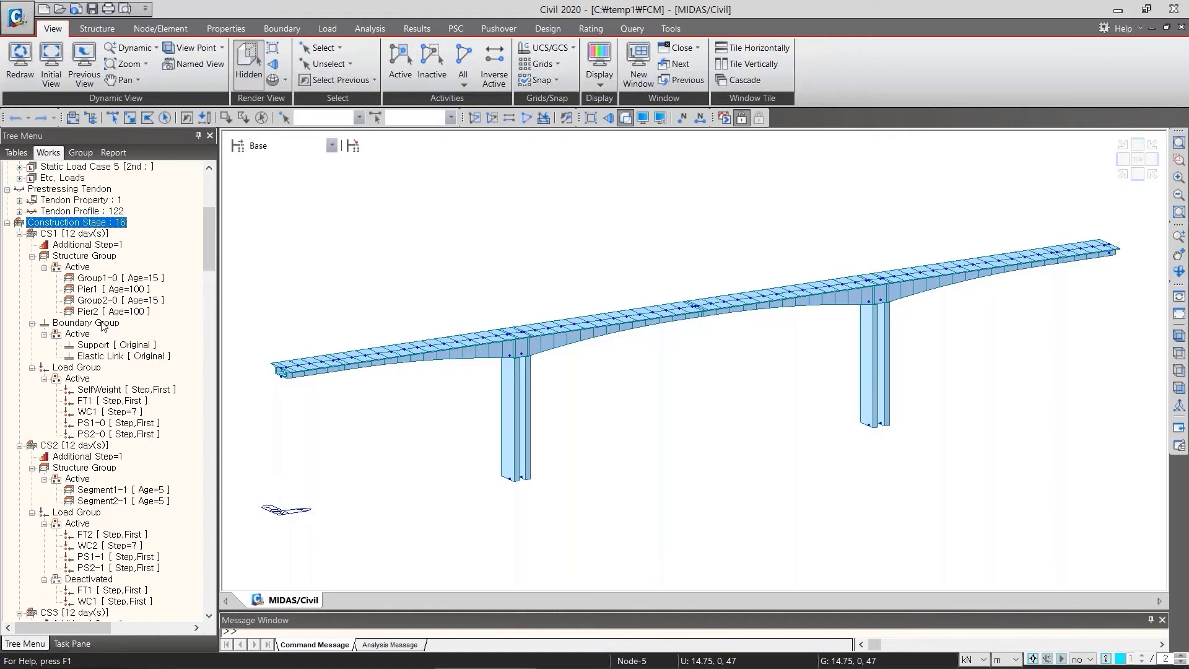
pyautogui.moveTo(209, 239)
pyautogui.mouseDown()
pyautogui.moveTo(211, 334)
pyautogui.moveTo(215, 221)
pyautogui.mouseUp()
pyautogui.click(120, 279)
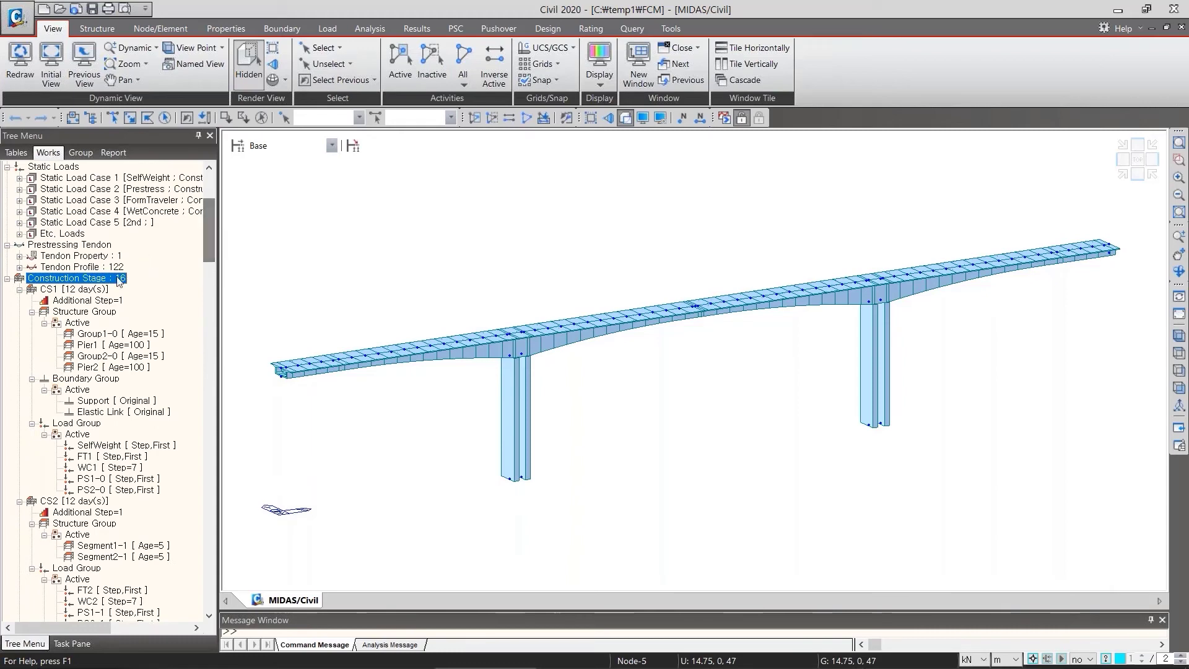
pyautogui.click(72, 290)
pyautogui.moveTo(211, 244); pyautogui.dragTo(217, 598)
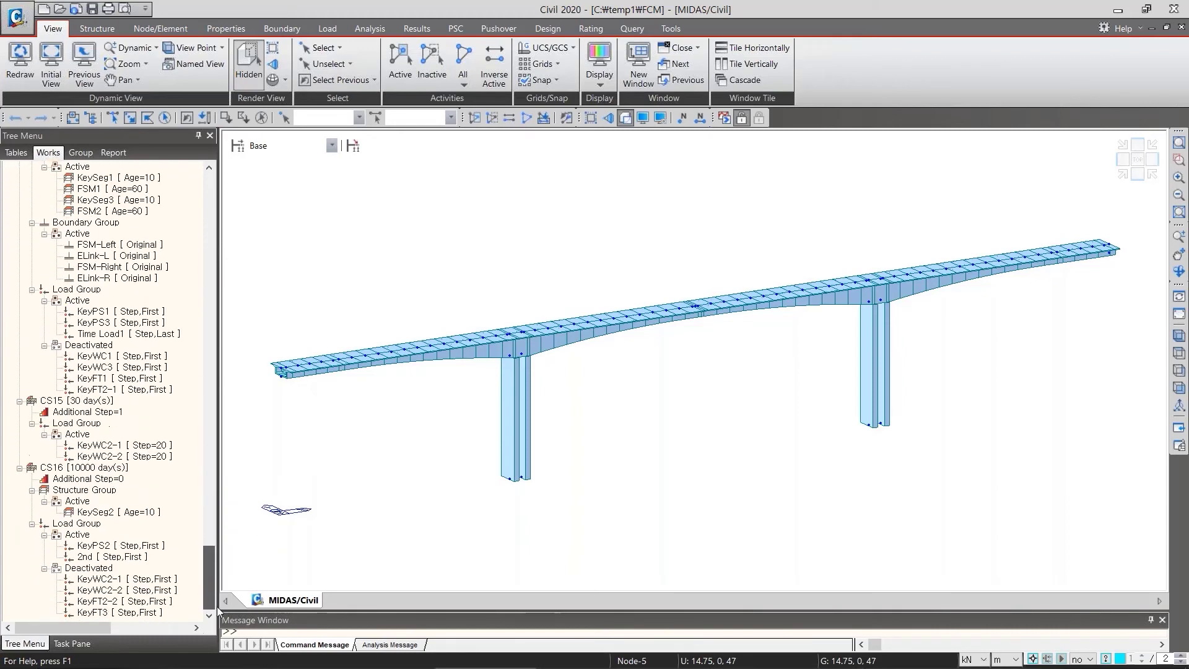
pyautogui.click(62, 468)
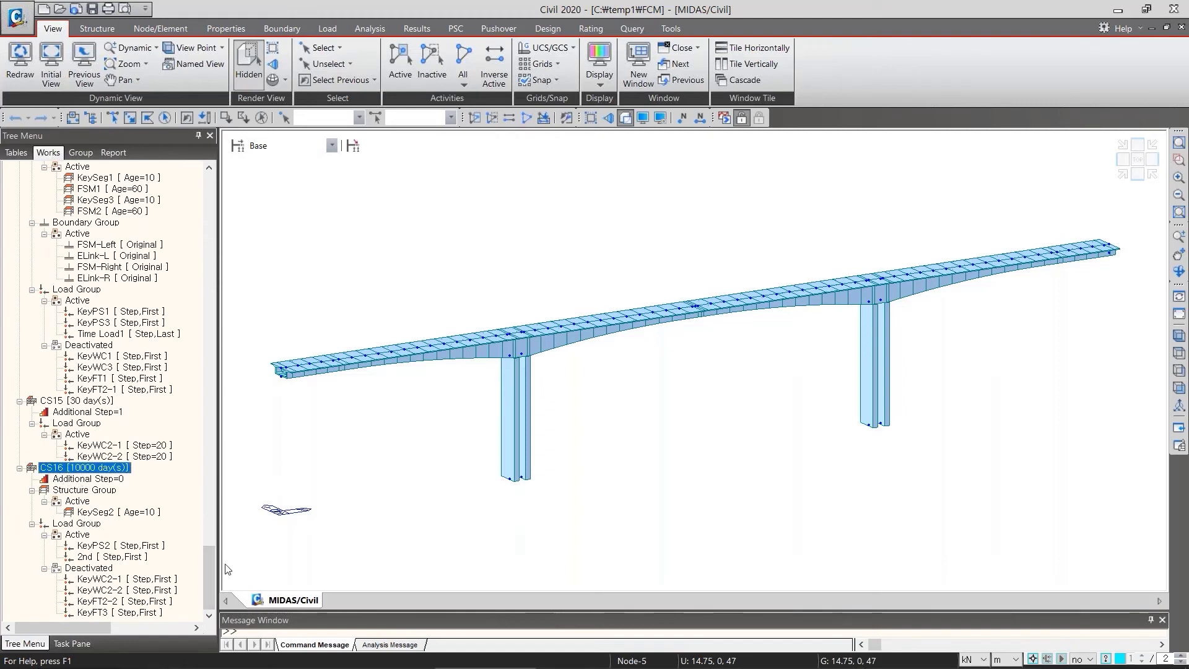
pyautogui.moveTo(213, 571); pyautogui.dragTo(214, 566)
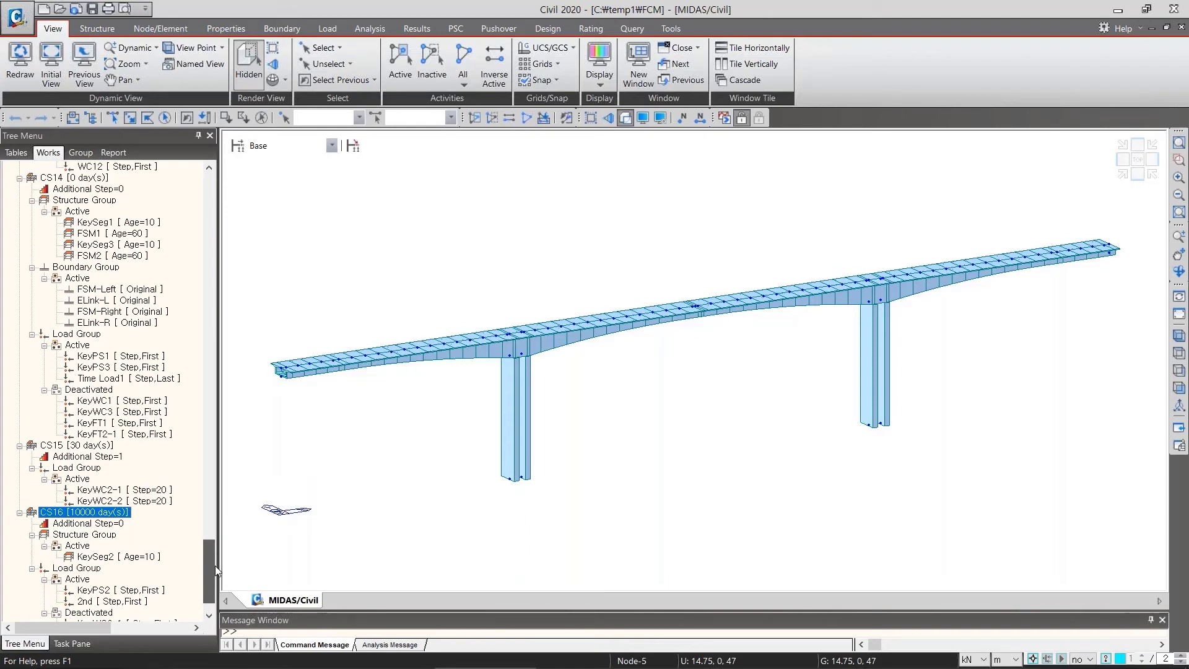
pyautogui.moveTo(214, 566); pyautogui.dragTo(210, 198)
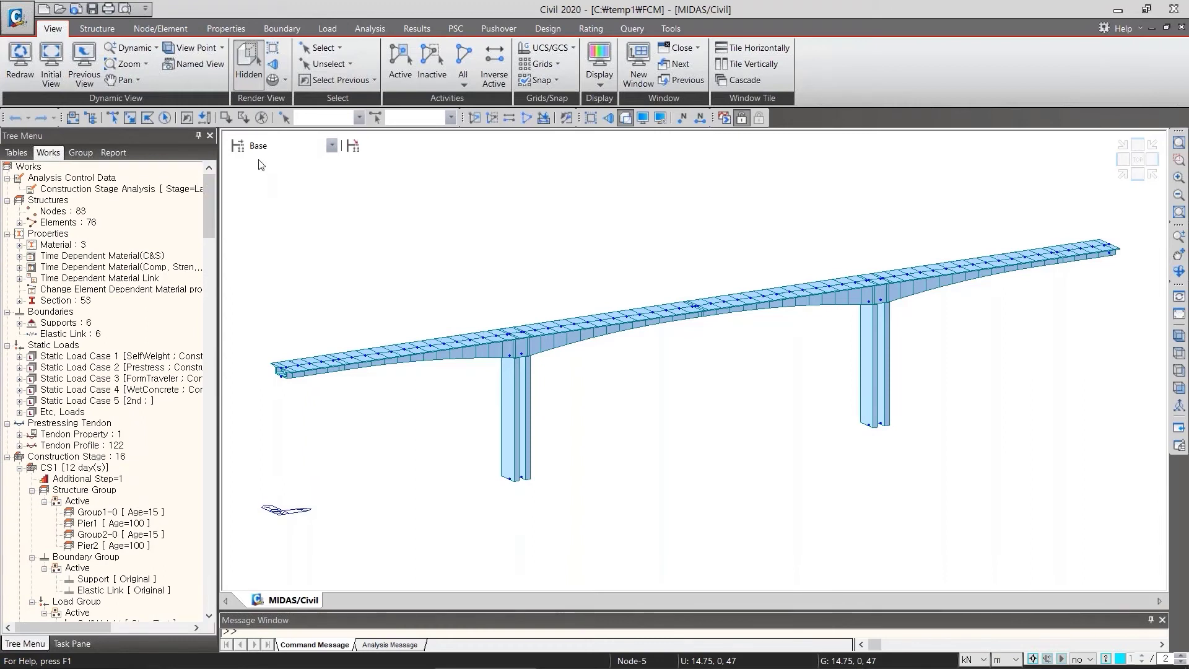
pyautogui.moveTo(250, 158); pyautogui.dragTo(294, 151)
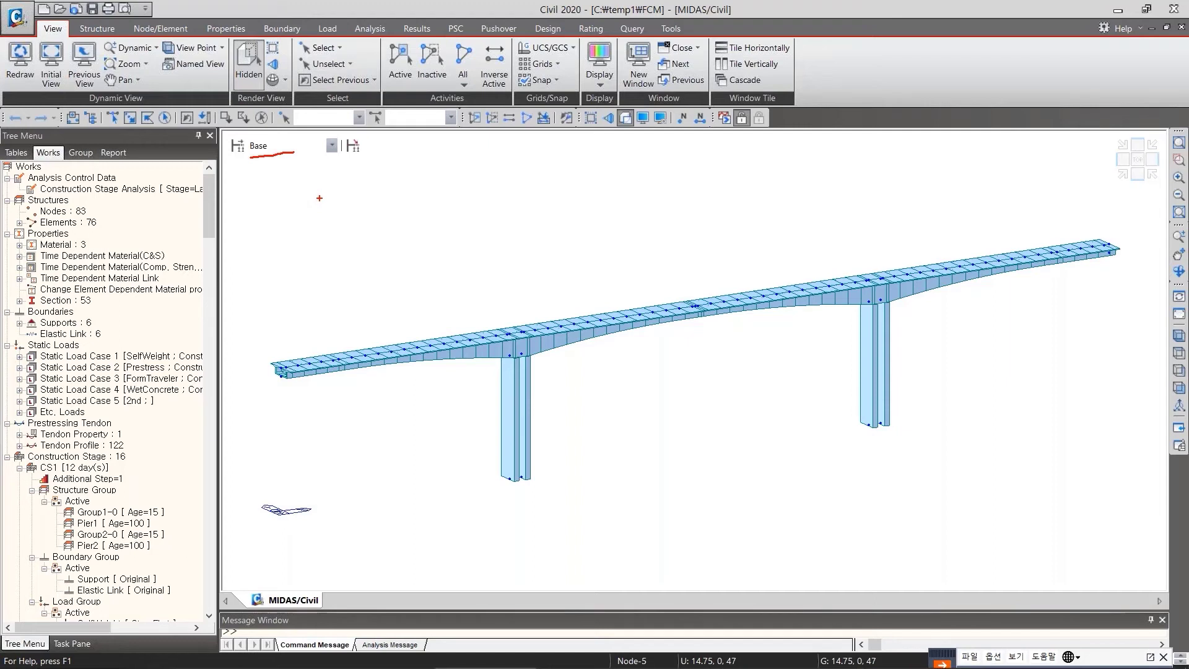
pyautogui.press('Escape')
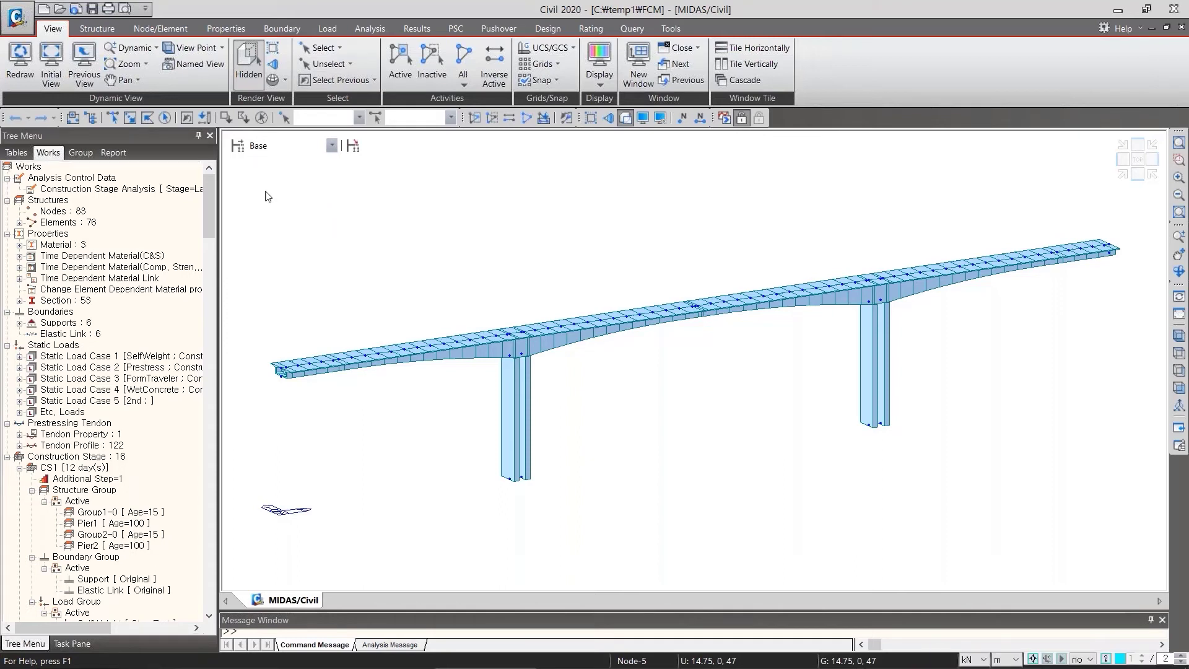
# - In Define Construction Stage, select CS1 and show its composition with Modify/Show
pyautogui.click(238, 146)
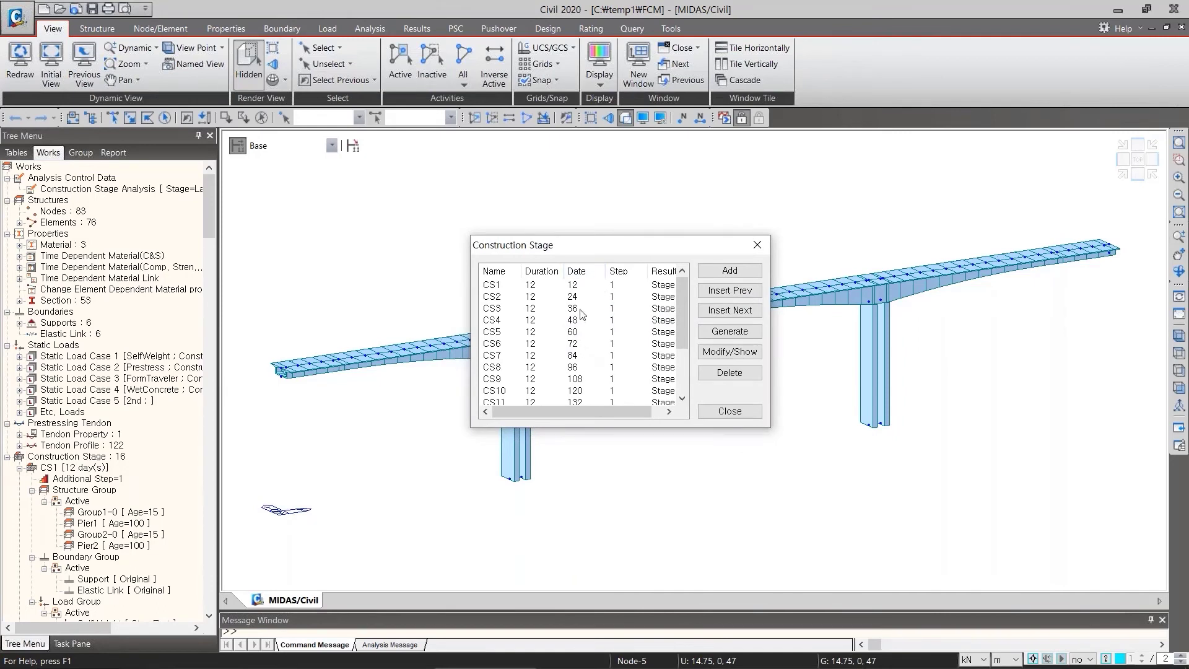
pyautogui.moveTo(685, 304); pyautogui.dragTo(691, 276)
pyautogui.click(511, 286)
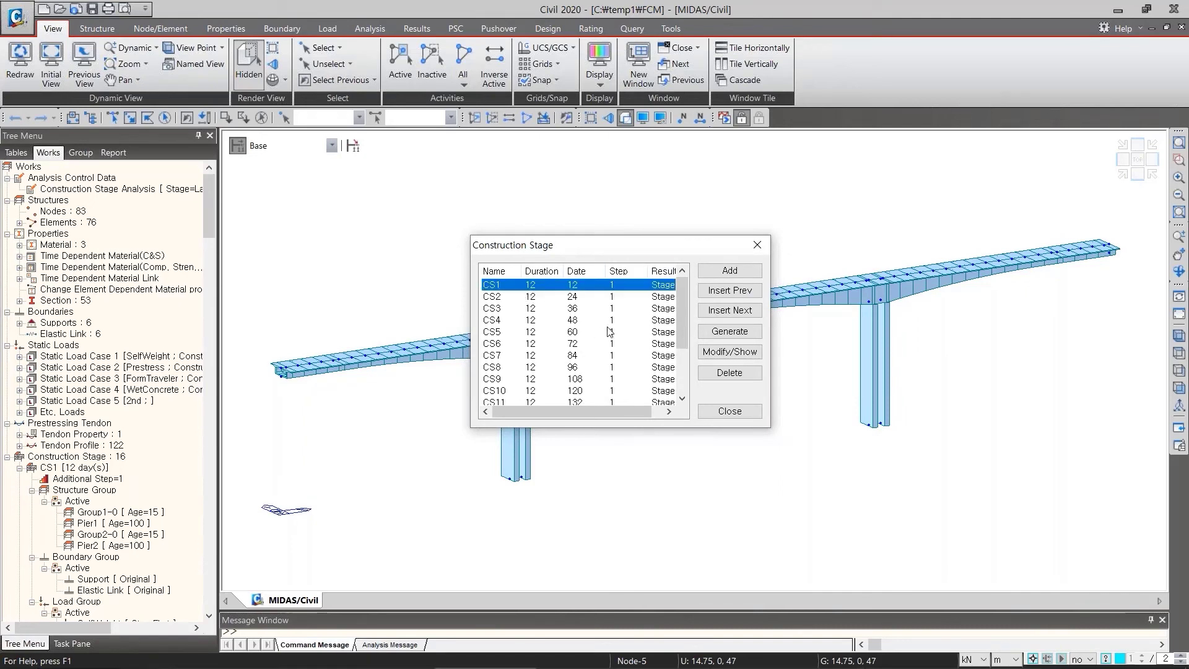
pyautogui.click(730, 352)
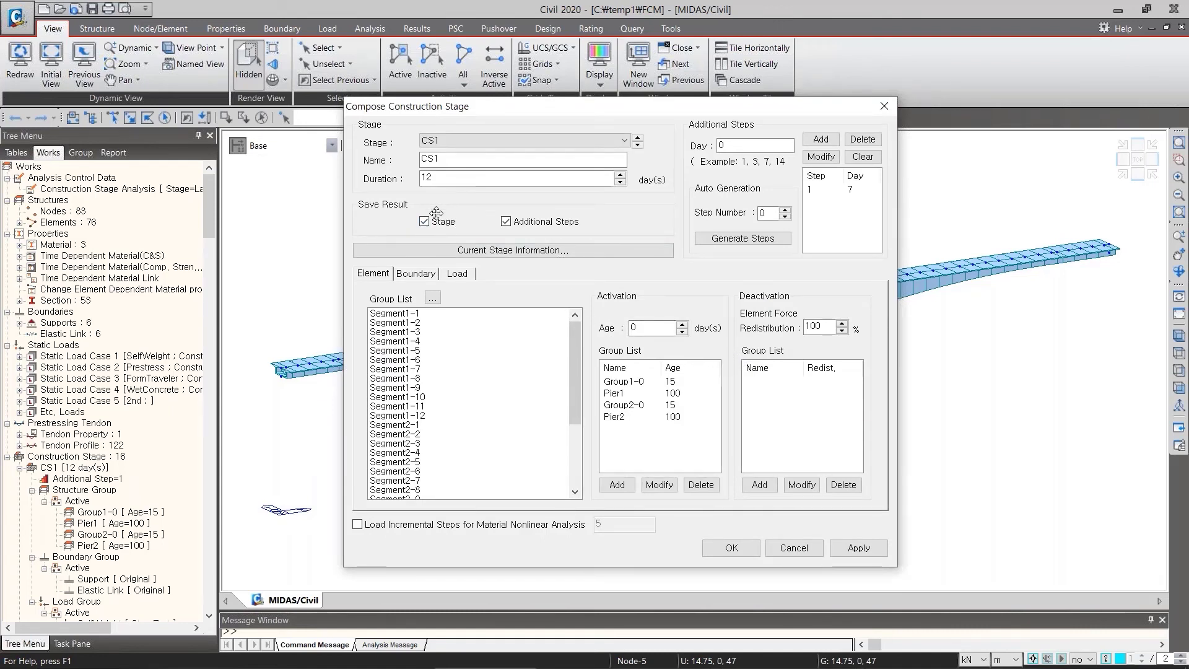
# - Review CS1's boundary, load and element activation tabs
pyautogui.moveTo(358, 191); pyautogui.dragTo(446, 192)
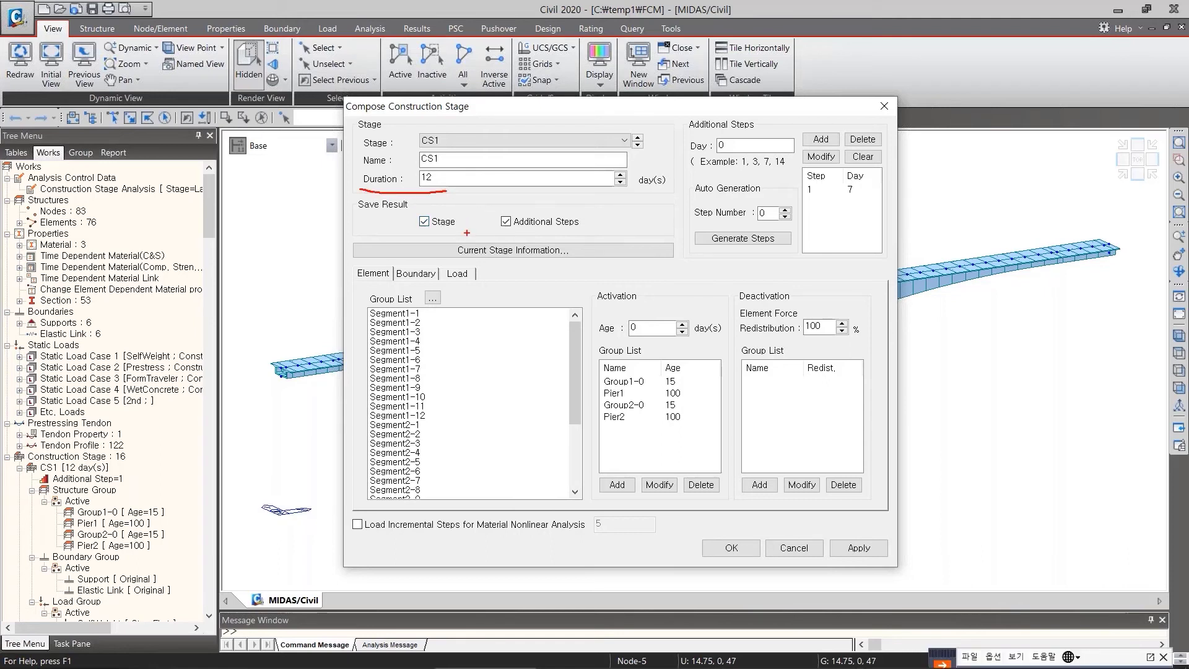
pyautogui.moveTo(348, 286); pyautogui.dragTo(425, 280)
pyautogui.press('Escape')
pyautogui.click(416, 273)
pyautogui.click(469, 278)
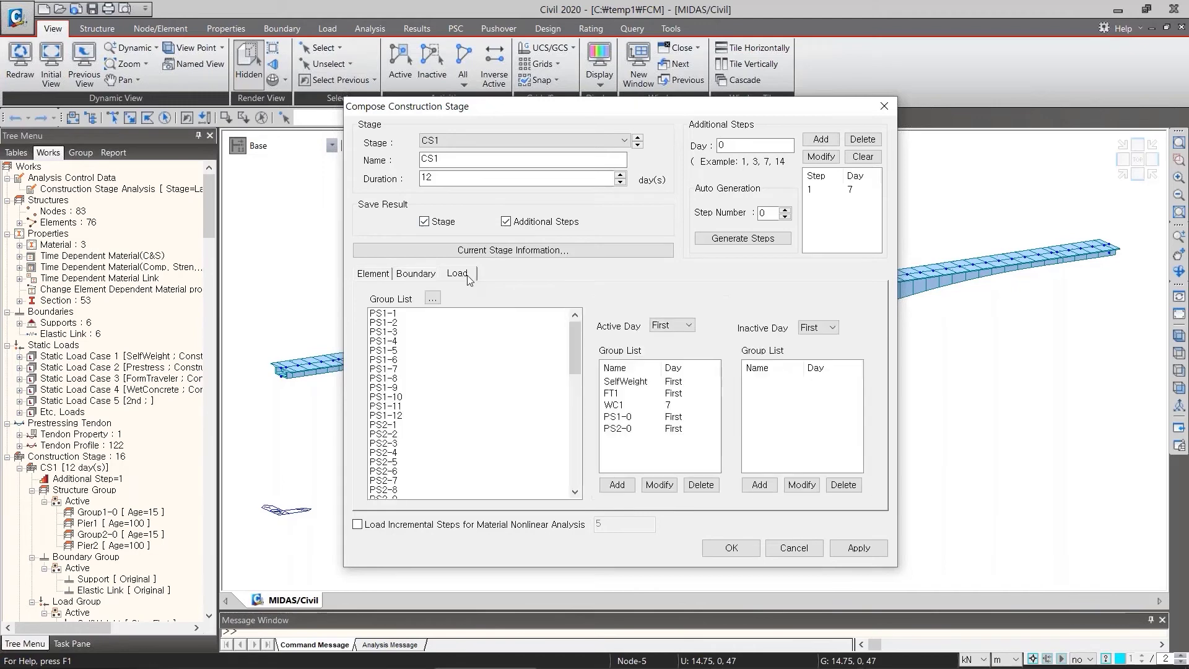
pyautogui.click(416, 274)
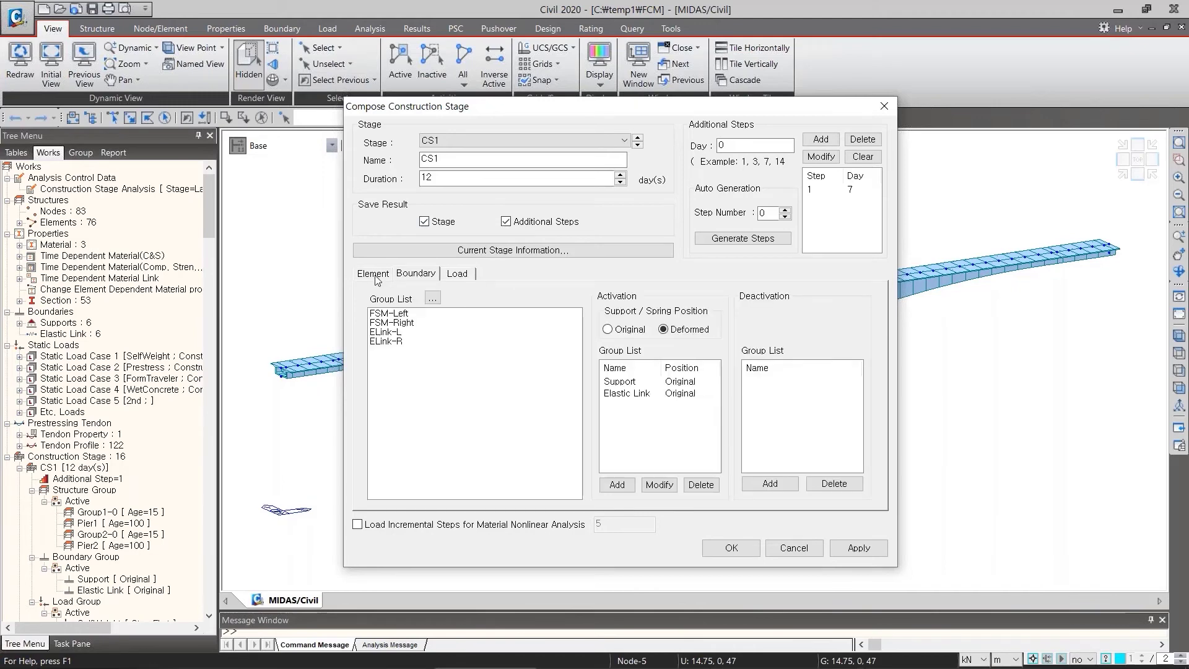
pyautogui.click(374, 274)
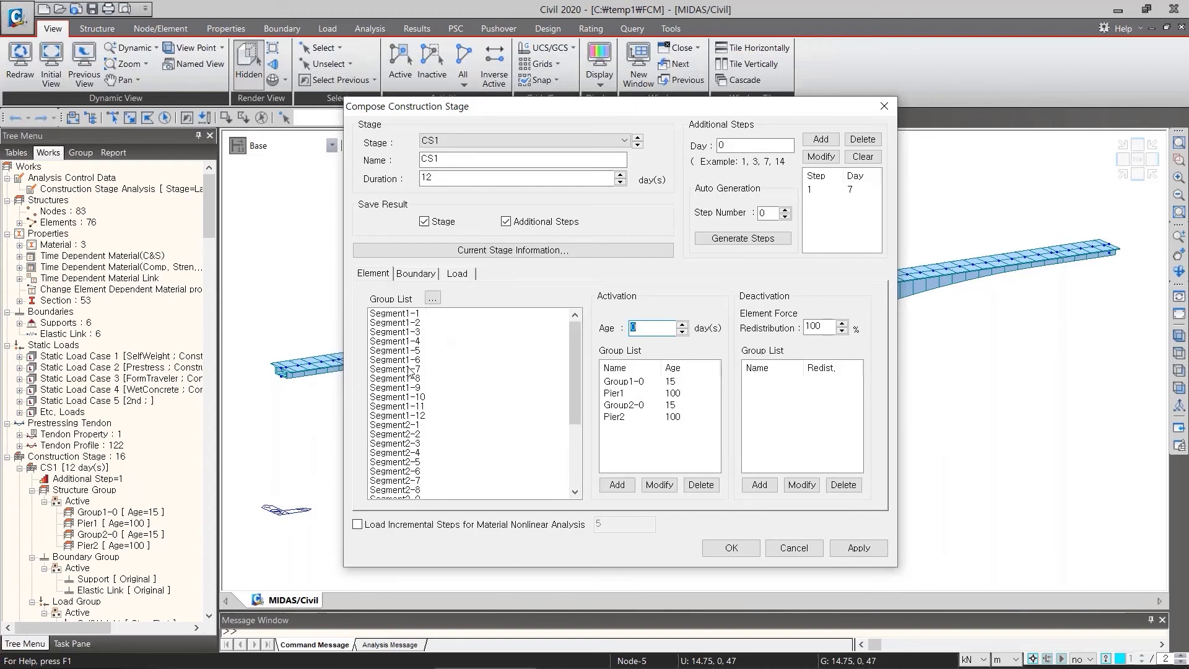
# - Inspect activated groups Group1-0, Group2-0, Pier1 and Pier2, then cancel and close both stage dialogs
pyautogui.moveTo(577, 335); pyautogui.dragTo(436, 351)
pyautogui.click(635, 383)
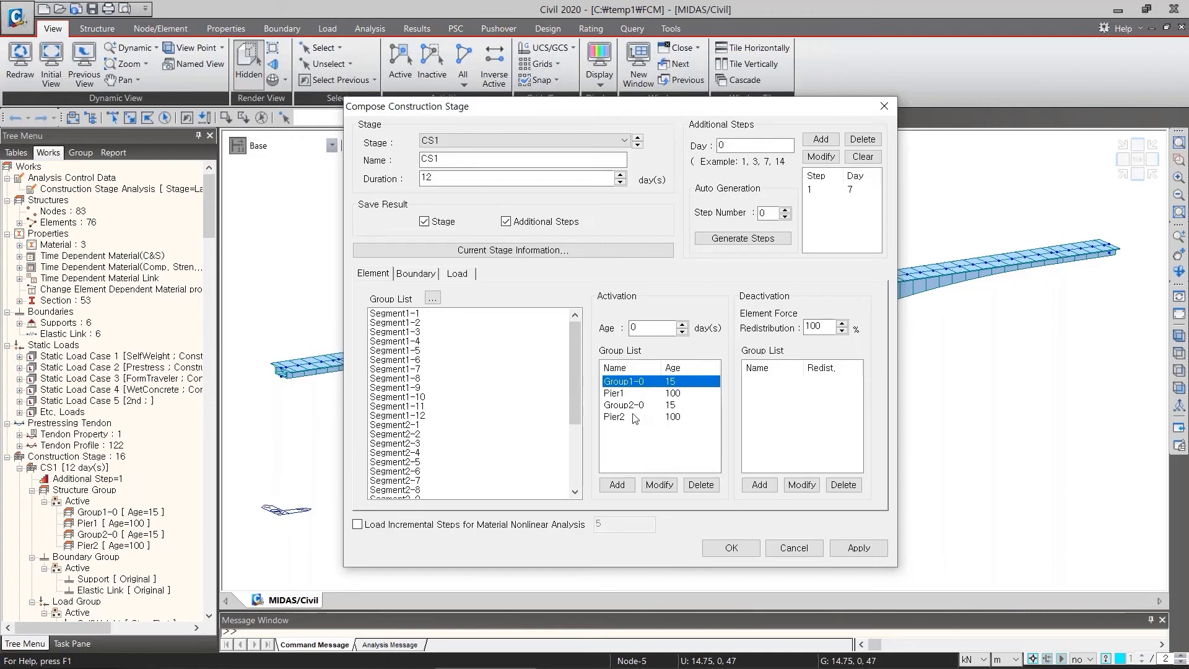
pyautogui.click(638, 408)
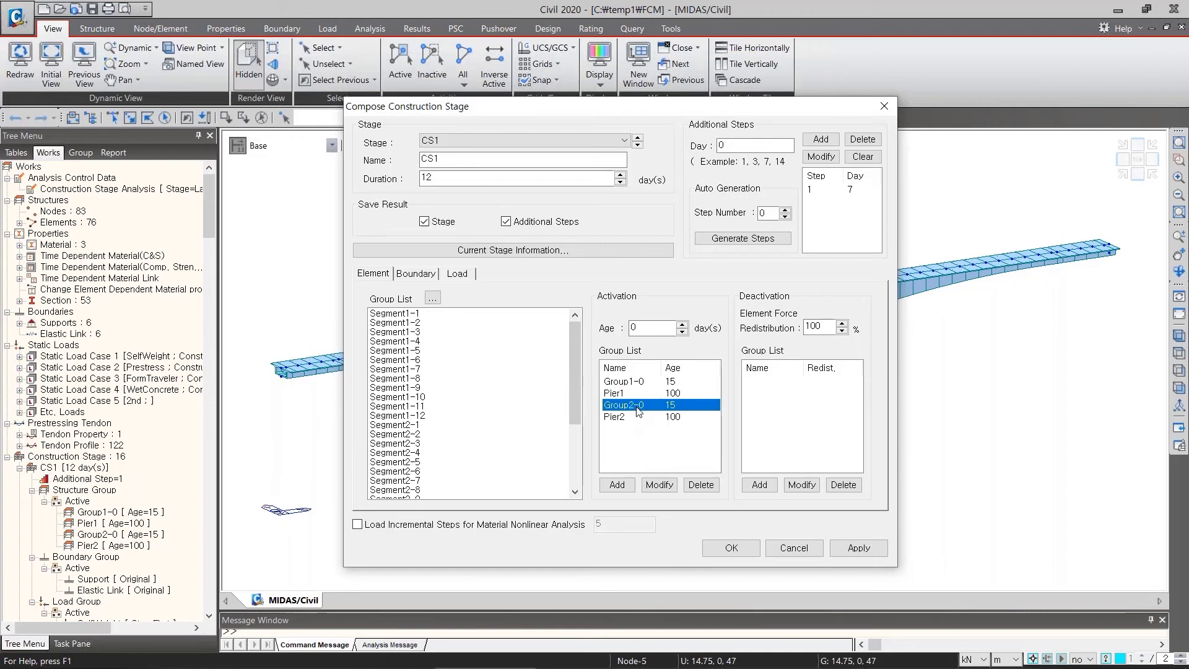
pyautogui.click(667, 384)
pyautogui.click(677, 404)
pyautogui.click(628, 394)
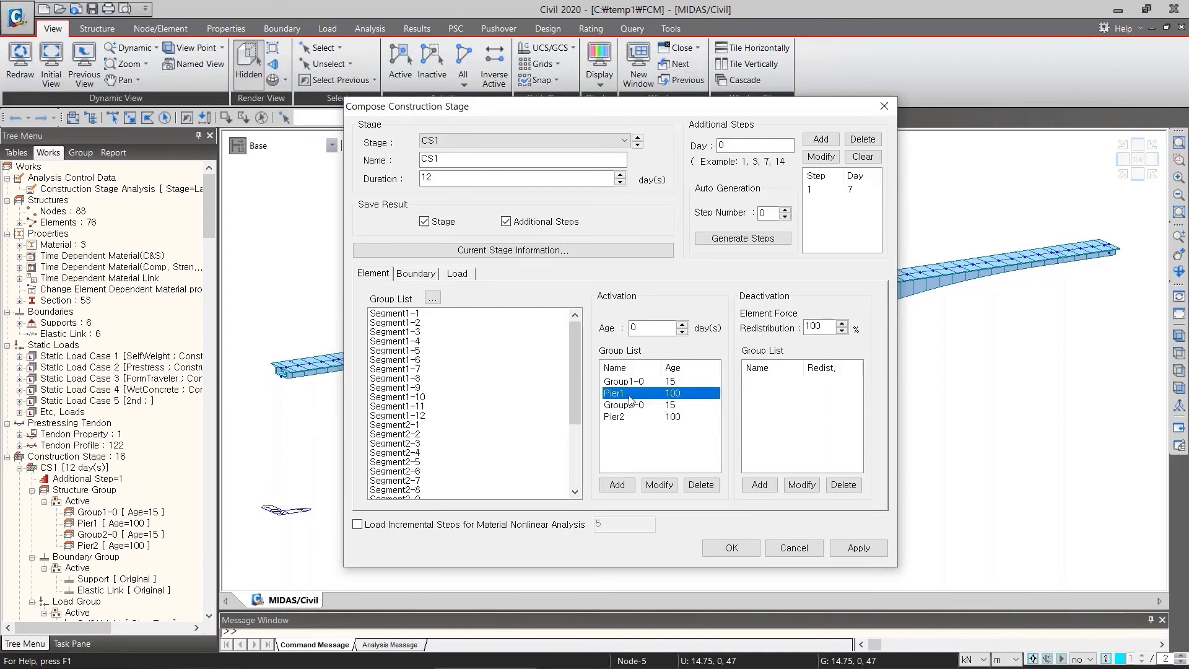
pyautogui.click(631, 418)
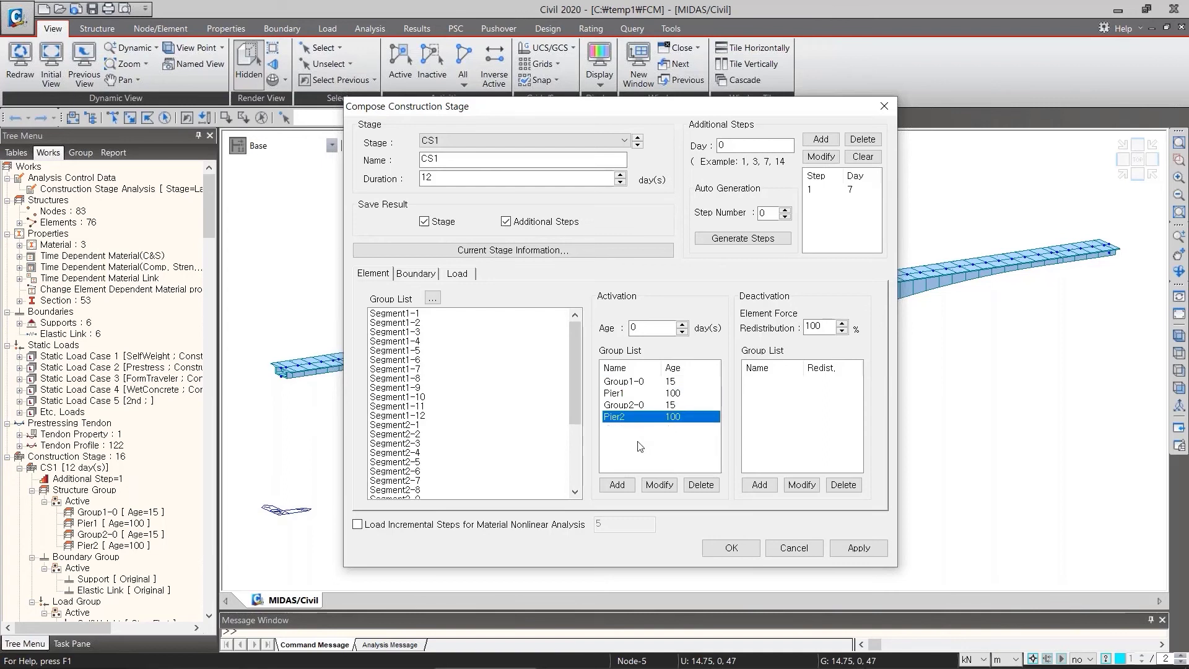
pyautogui.click(680, 395)
pyautogui.click(679, 421)
pyautogui.click(790, 548)
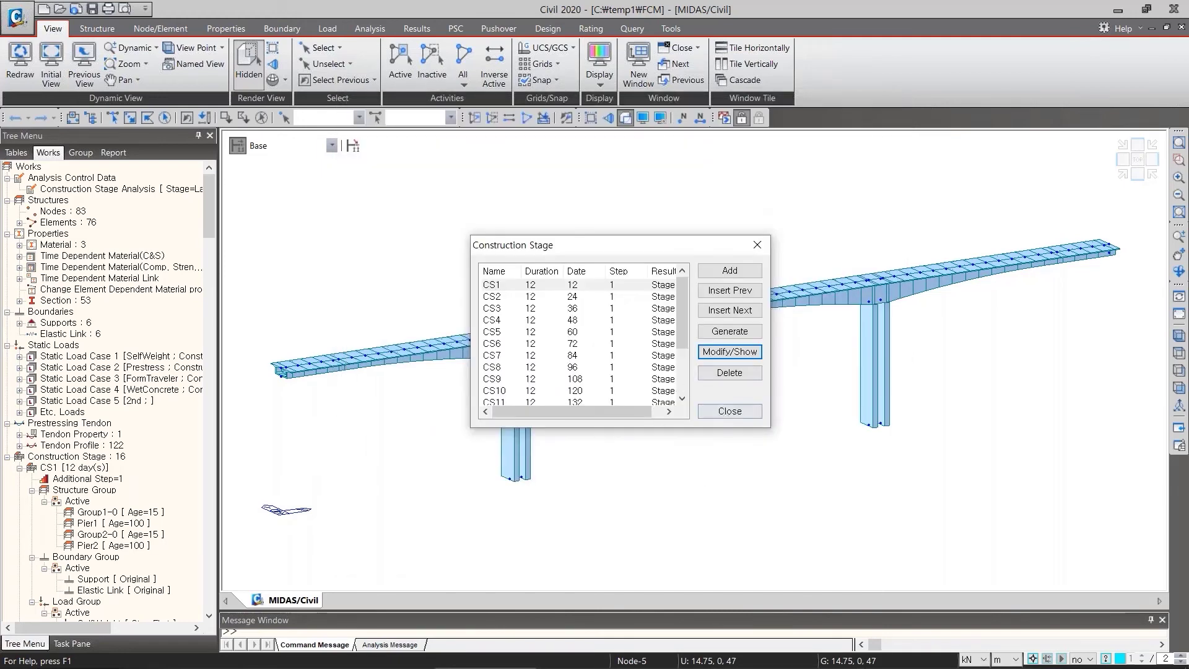
pyautogui.click(730, 411)
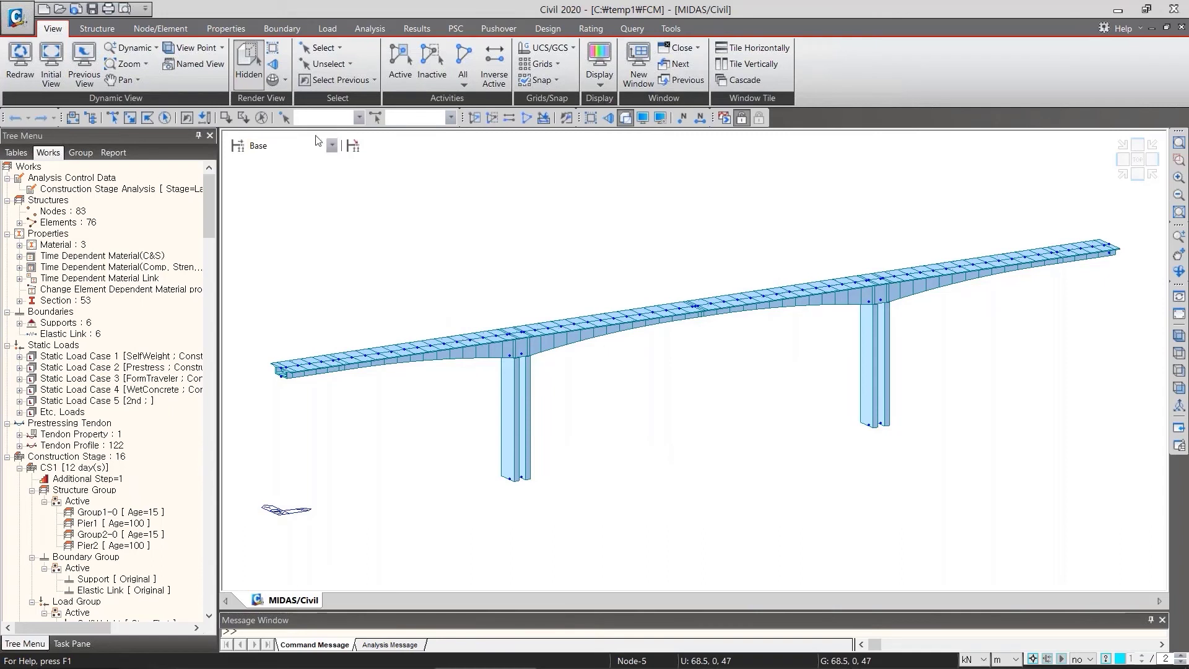
# - Display the model at stage CS1 and show the Group tab in the tree
pyautogui.click(332, 147)
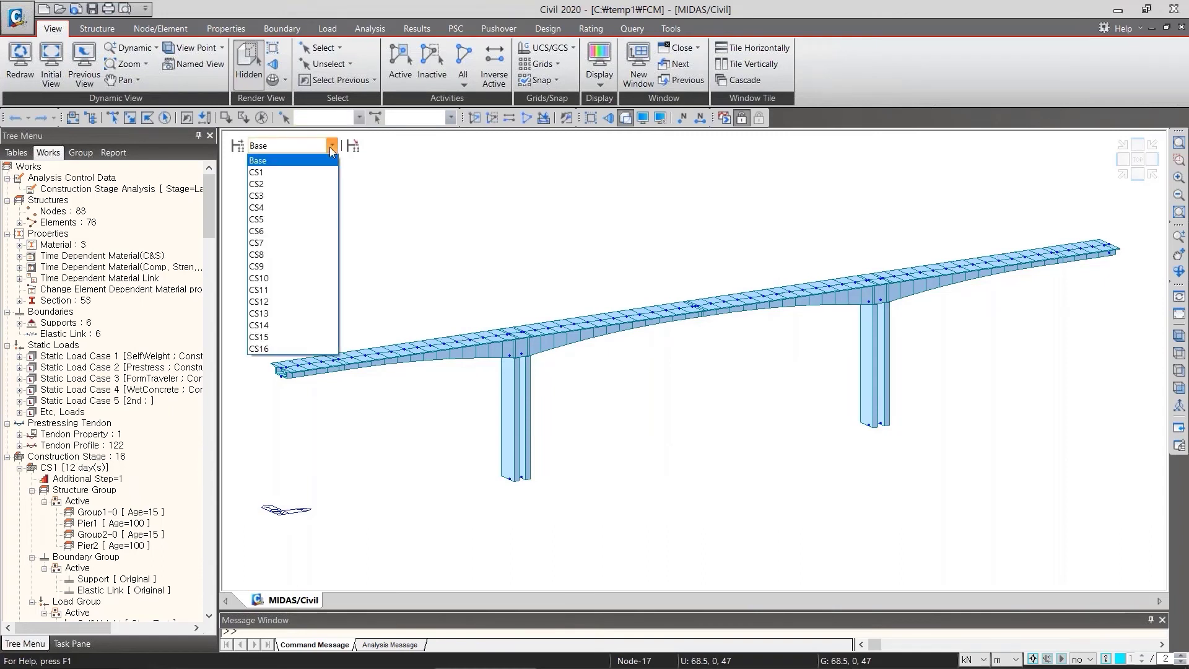
pyautogui.click(263, 173)
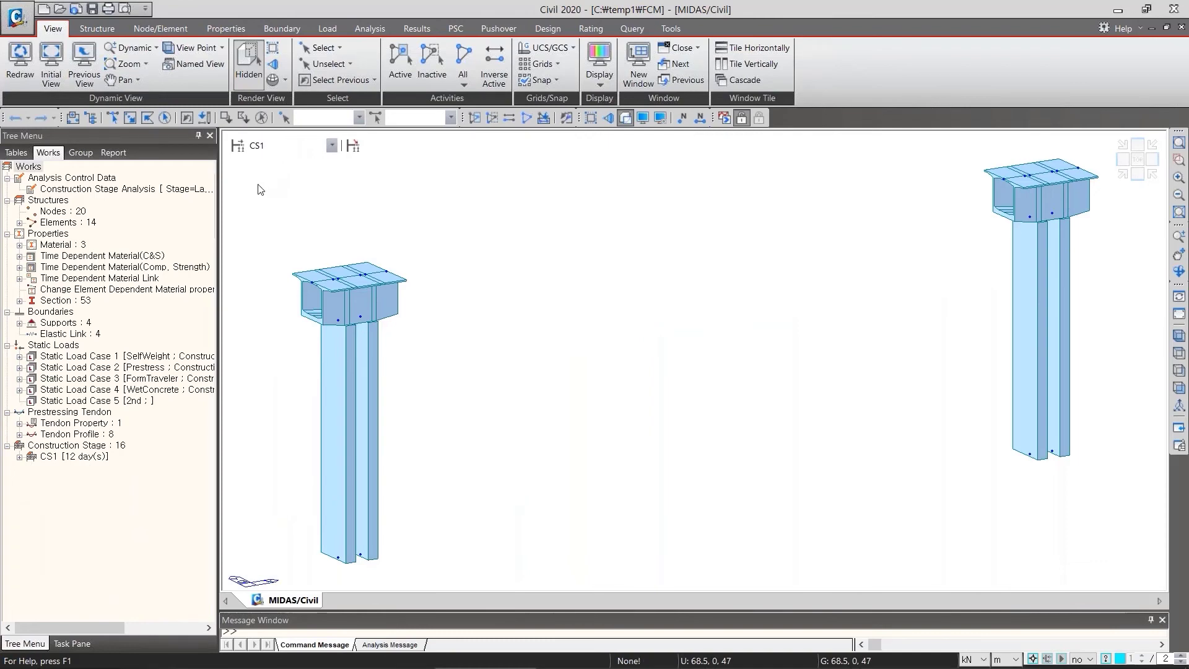
pyautogui.click(88, 160)
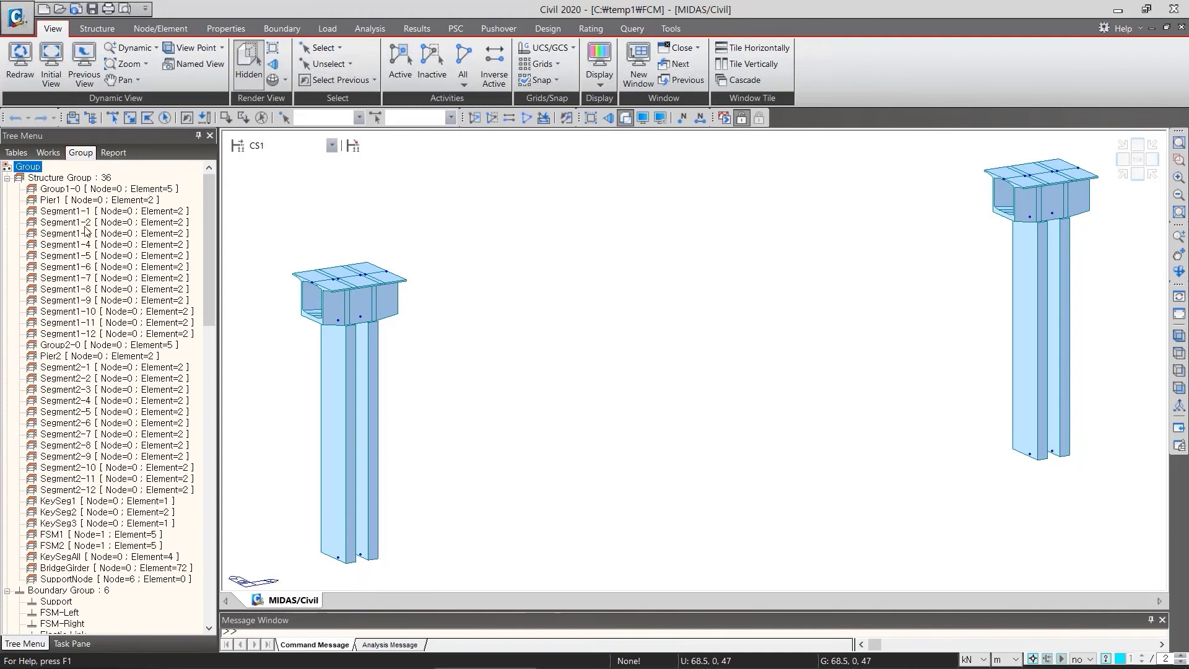
# - Highlight the CS1 groups Group1-0, Group2-0, Pier1 and Pier2 on the piers, then show the Works tree
pyautogui.click(95, 190)
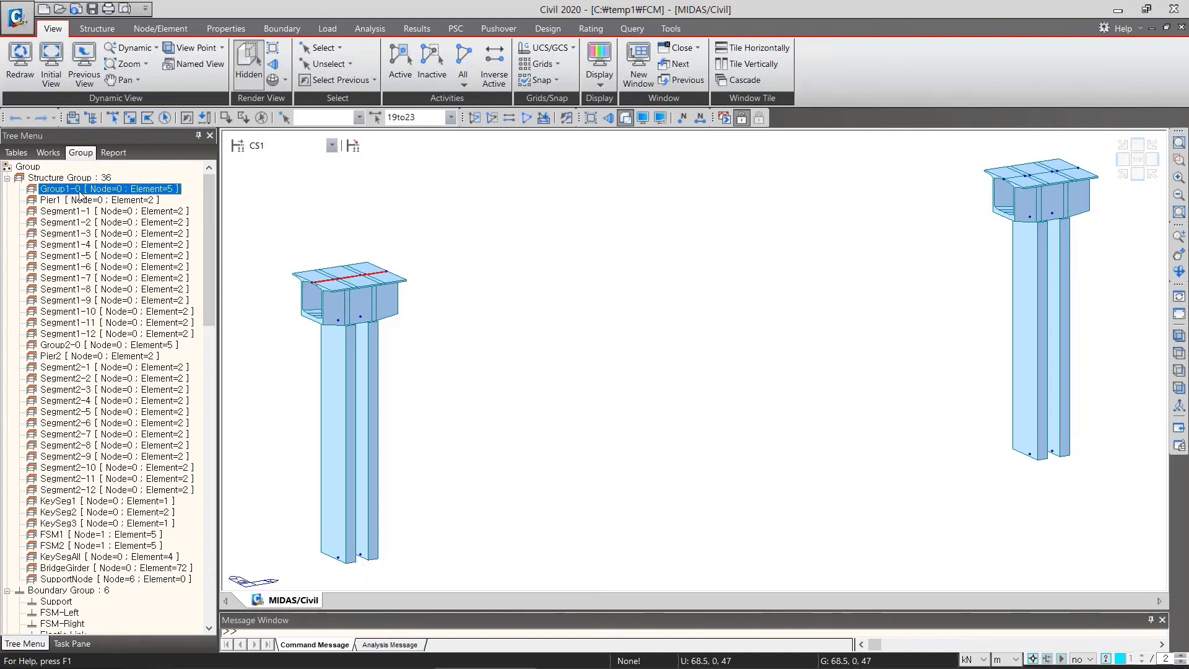
pyautogui.click(80, 345)
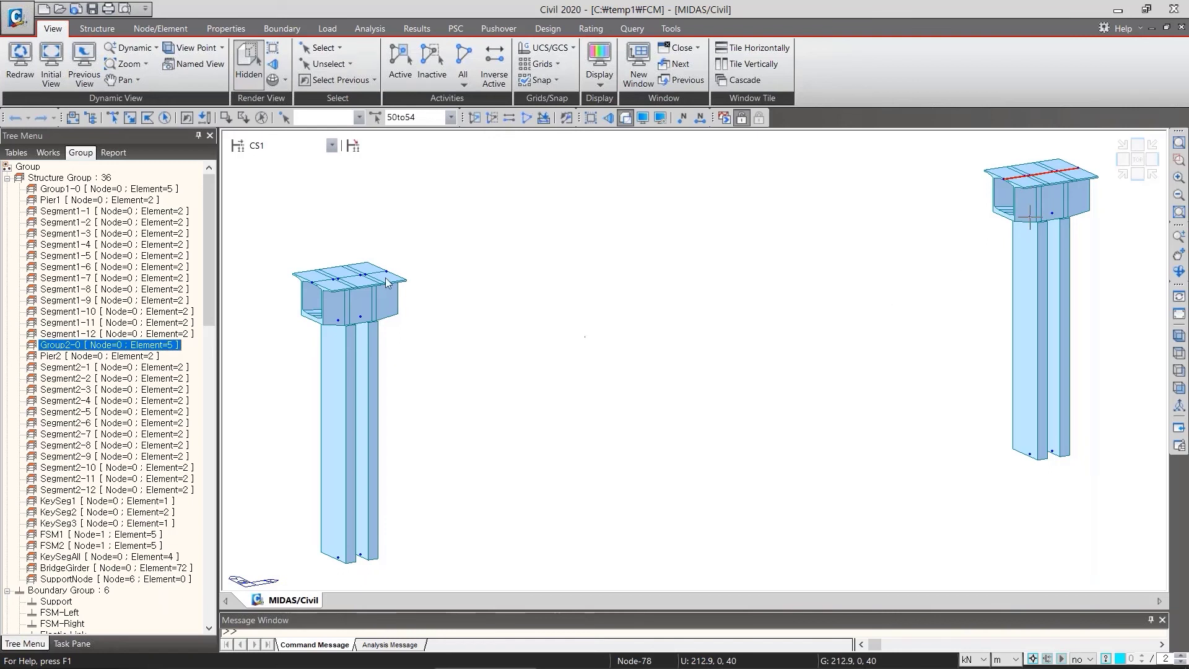
pyautogui.click(75, 200)
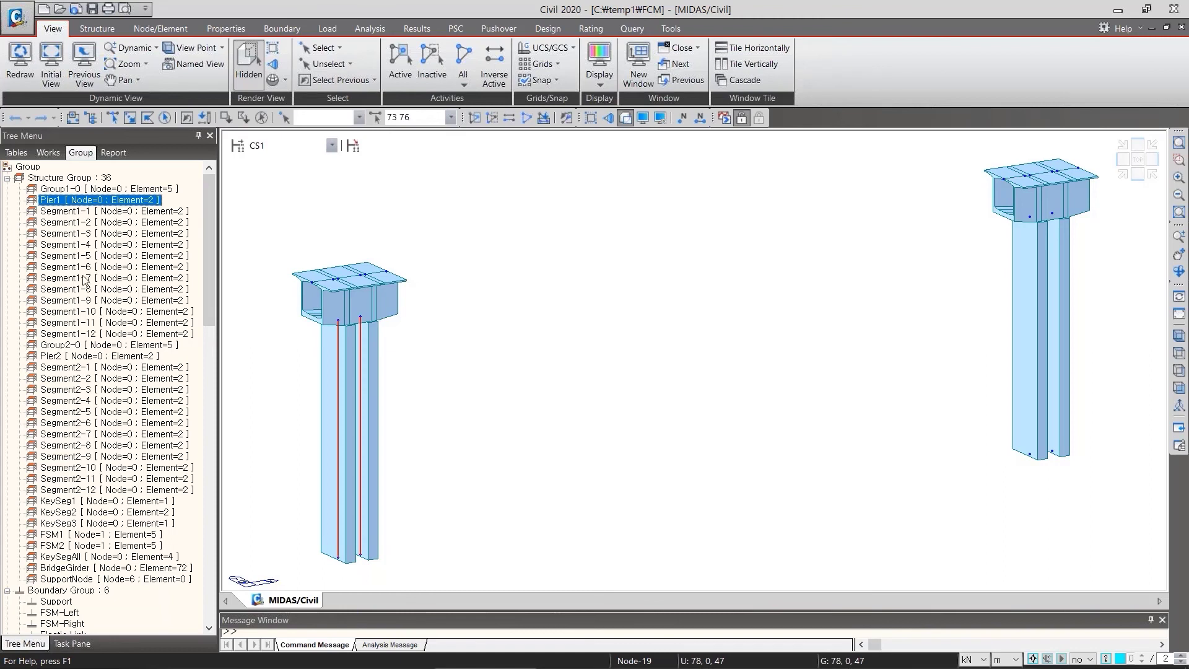
pyautogui.click(74, 357)
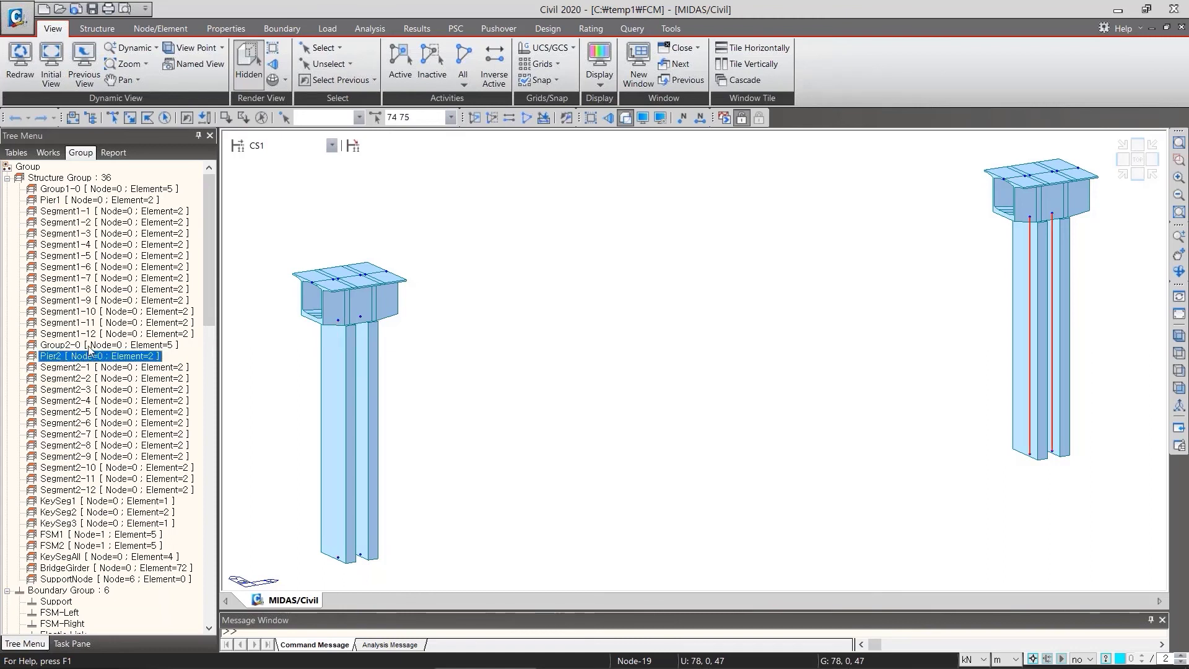
pyautogui.click(50, 153)
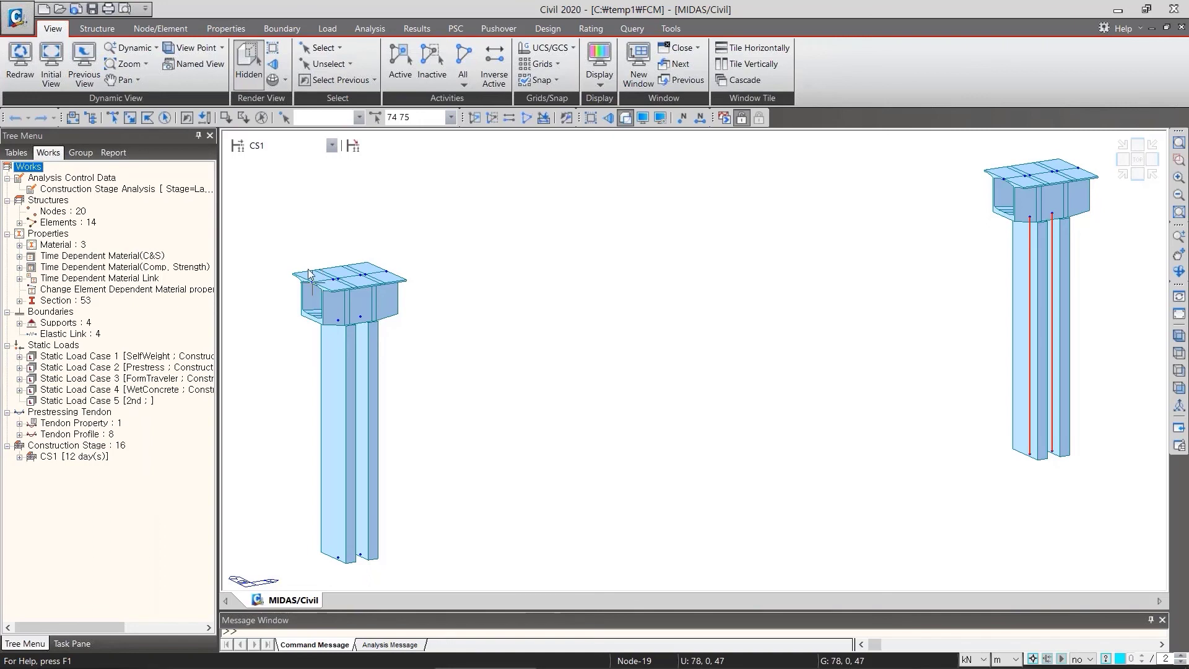
# - Display the model at construction stages CS2, CS3, CS4, CS5, CS6 and CS7 in turn
pyautogui.click(333, 146)
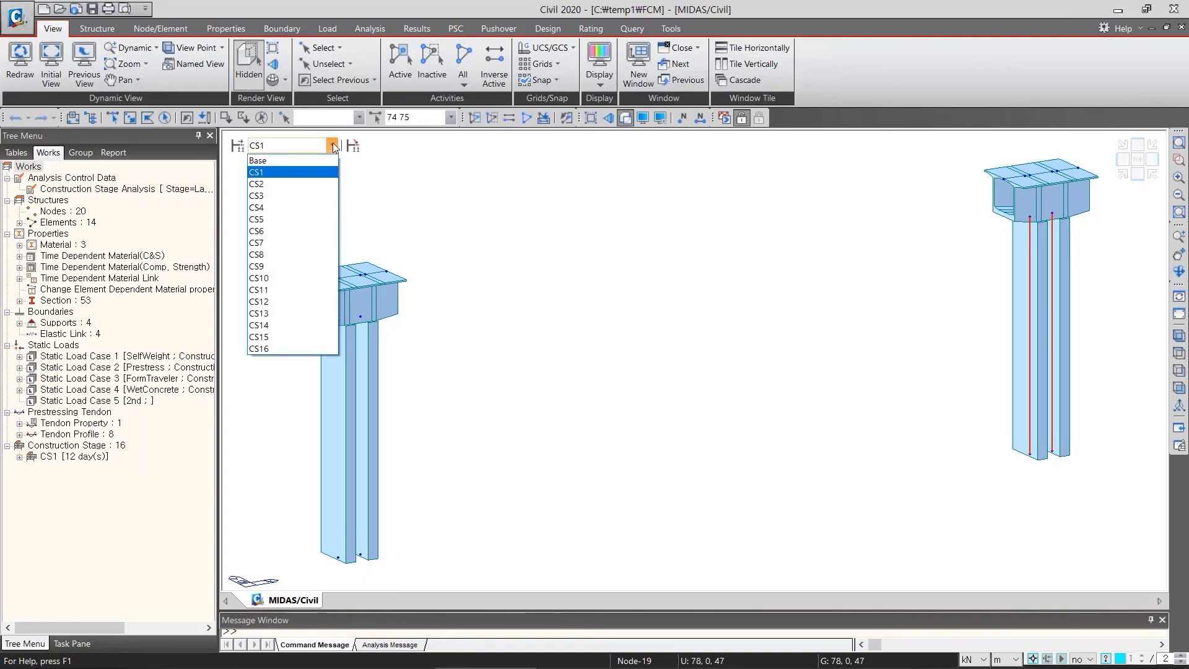
pyautogui.click(285, 184)
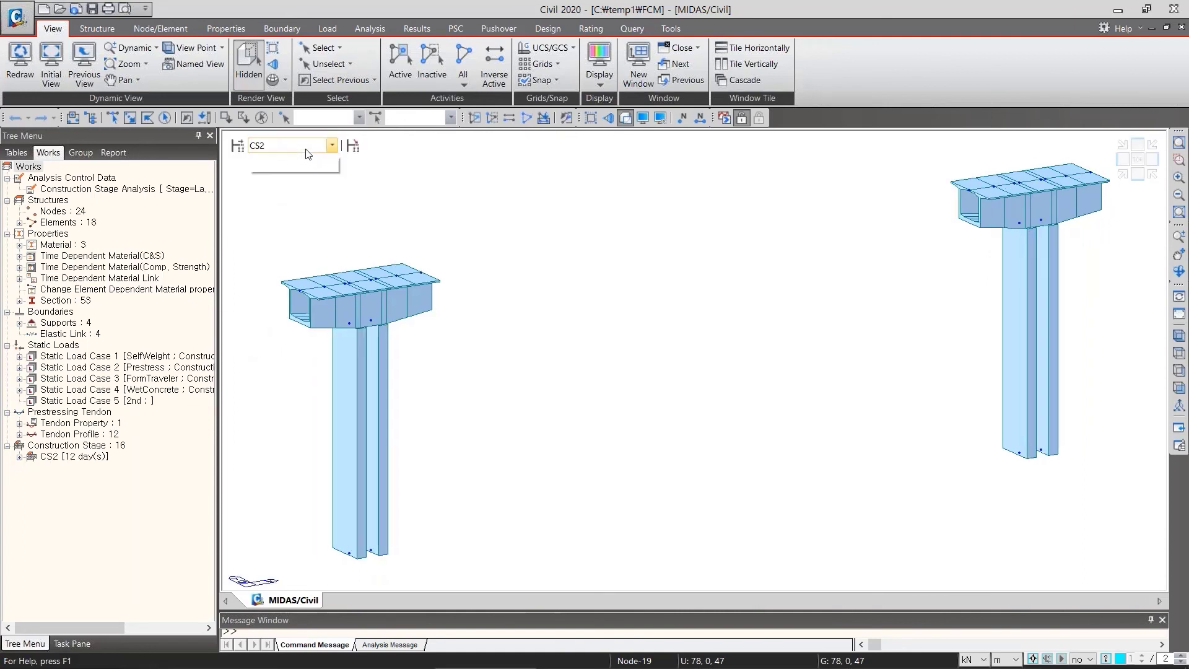
pyautogui.click(308, 153)
pyautogui.click(285, 195)
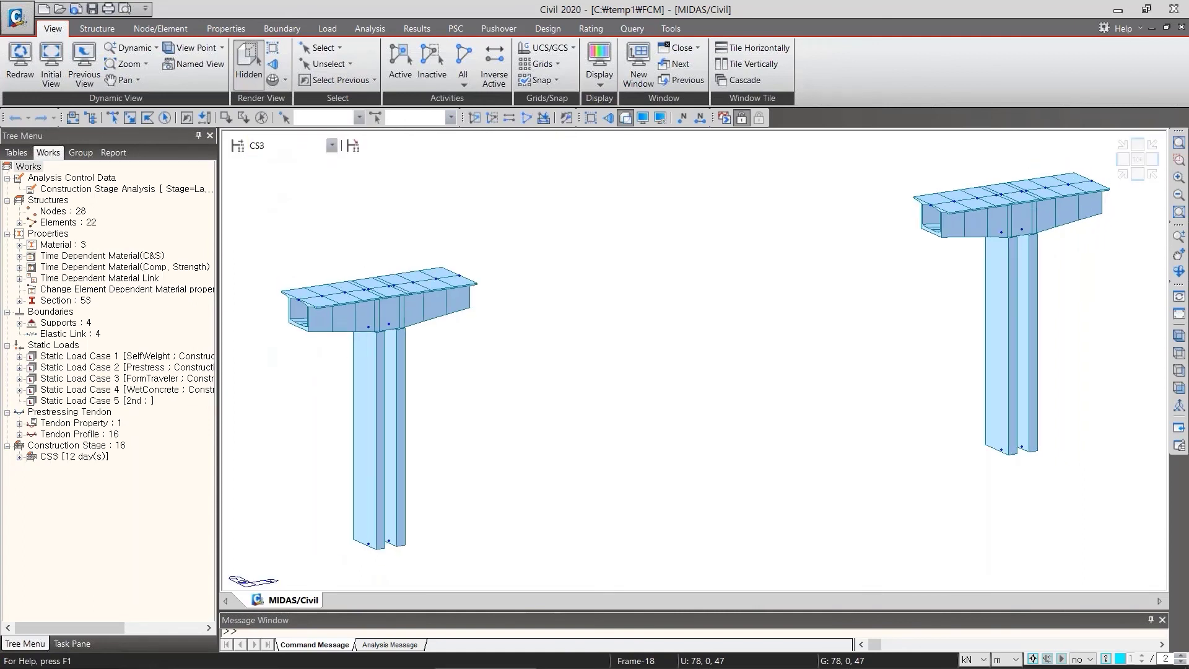
pyautogui.click(288, 149)
pyautogui.click(271, 209)
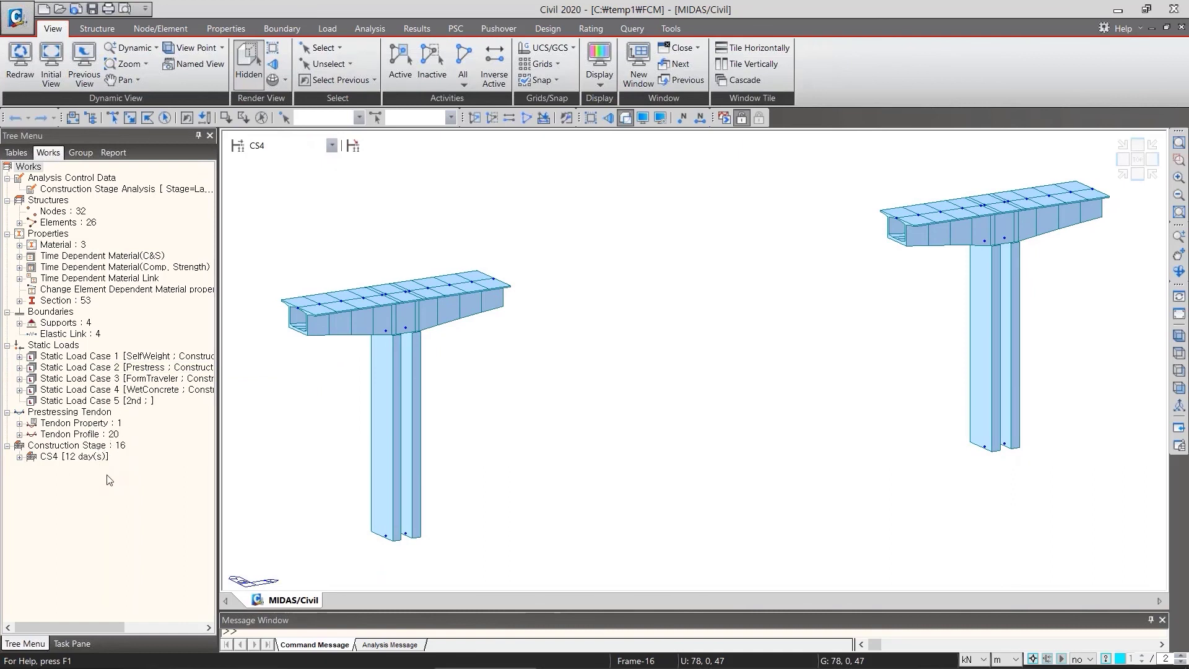
pyautogui.click(291, 149)
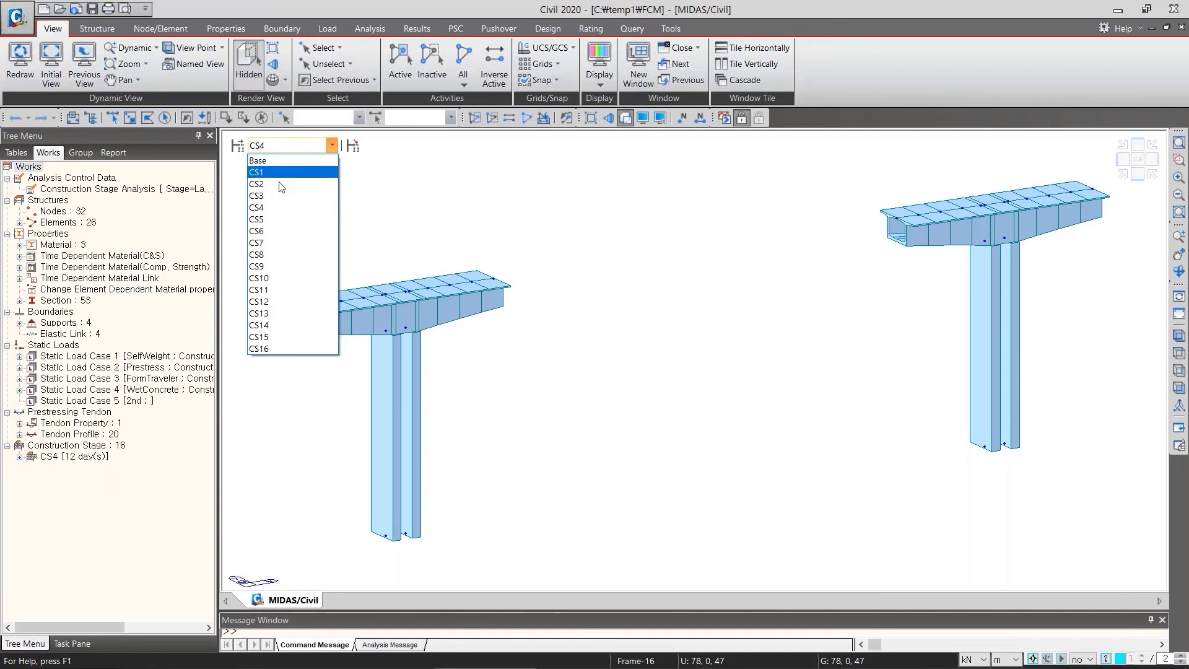
pyautogui.click(267, 222)
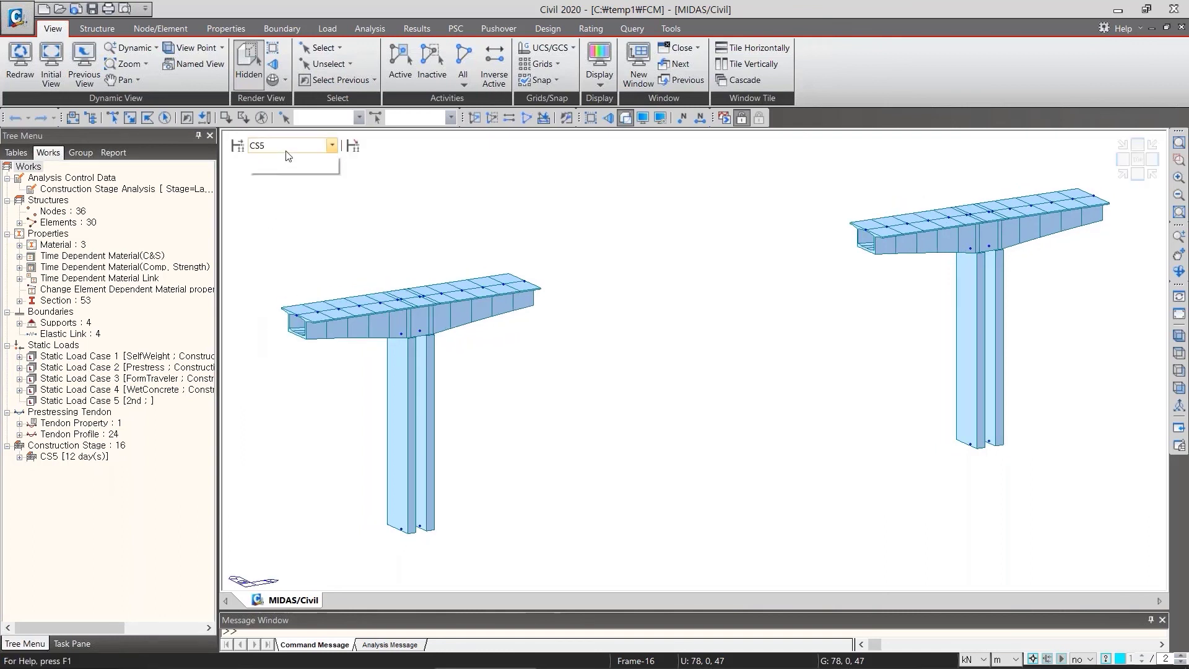
pyautogui.click(289, 149)
pyautogui.click(276, 231)
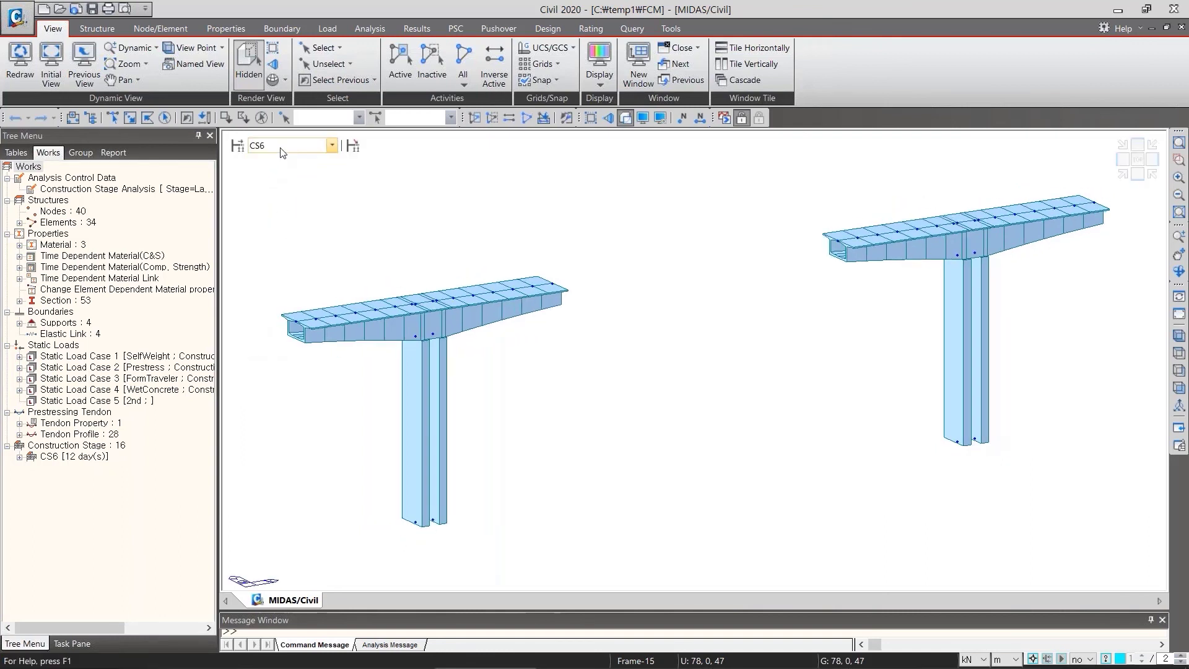
pyautogui.click(280, 146)
pyautogui.click(274, 243)
# - Show stages CS9, CS12 and completed CS16, return to the Base model, then switch to the PowerPoint slides
pyautogui.click(288, 146)
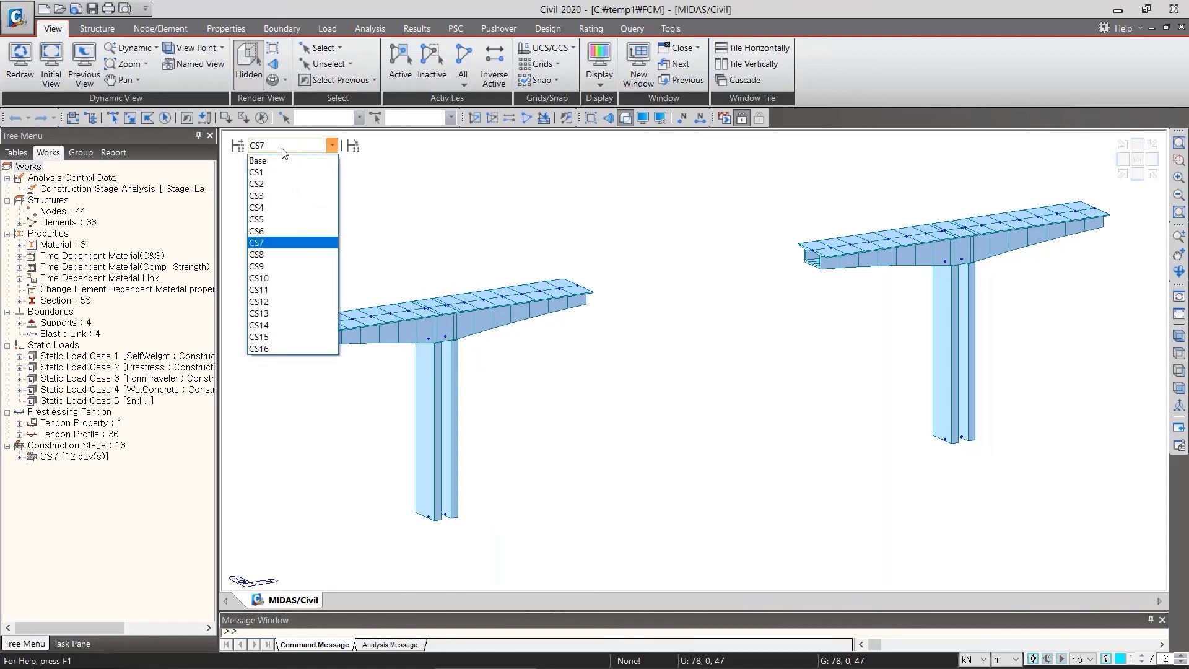
pyautogui.click(273, 266)
pyautogui.click(288, 146)
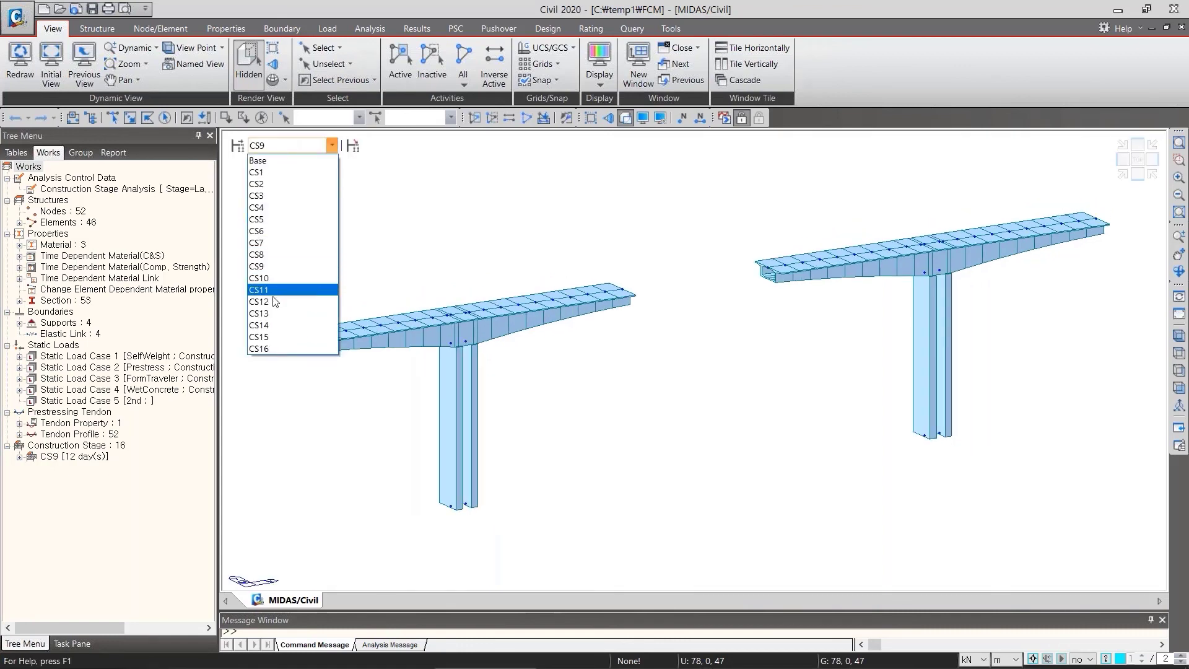
pyautogui.click(273, 302)
pyautogui.click(296, 147)
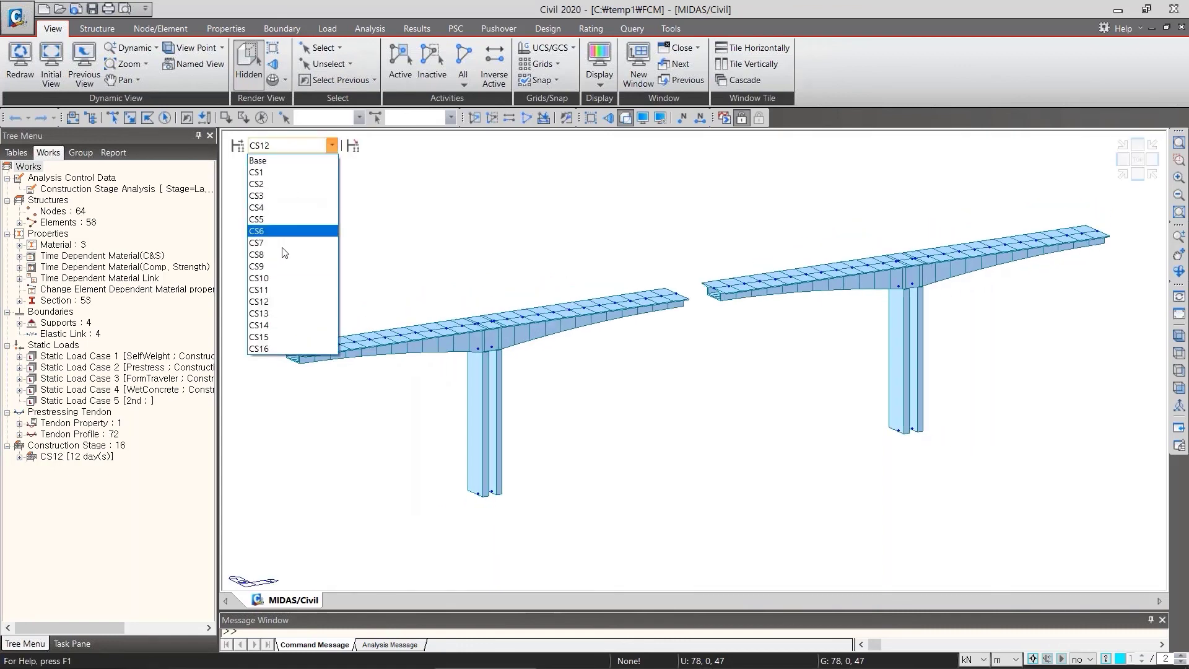
pyautogui.click(267, 349)
pyautogui.click(296, 147)
pyautogui.click(291, 160)
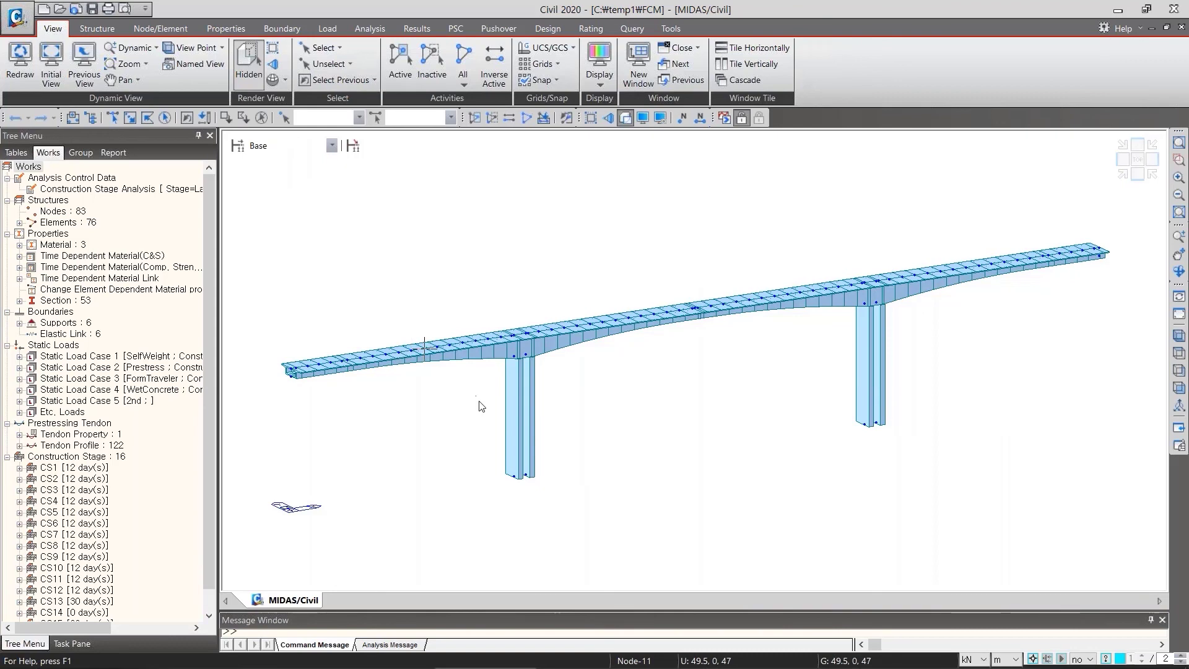
pyautogui.hotkey('alt', 'Tab')
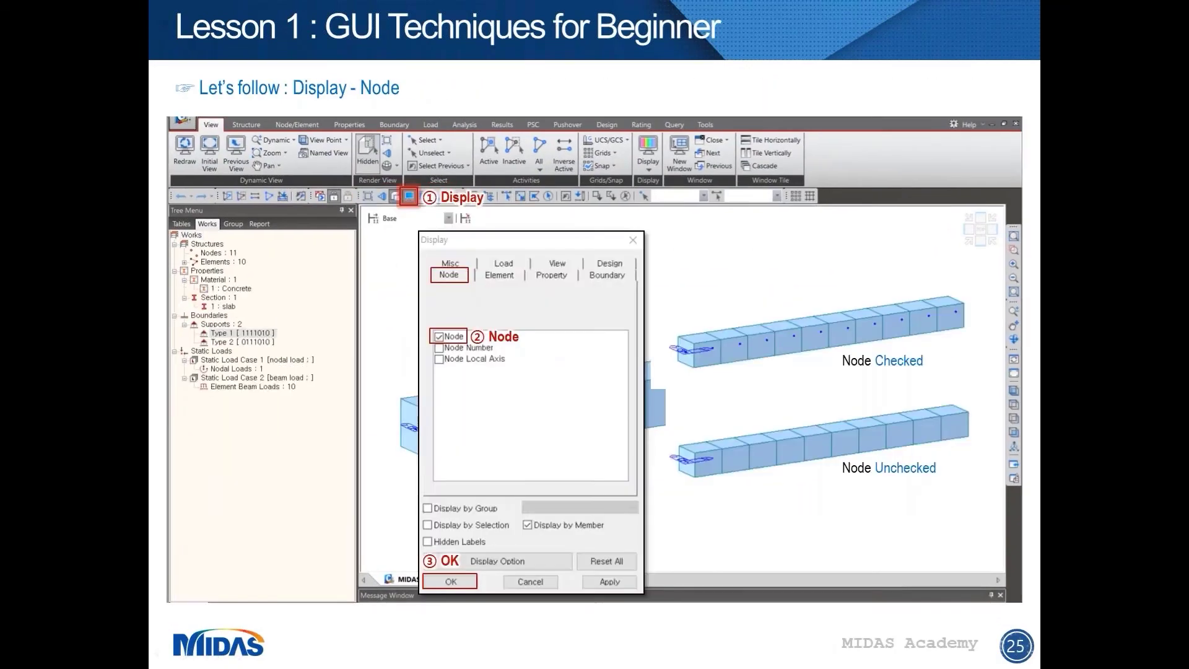
pyautogui.scroll(-5, 547, 475)
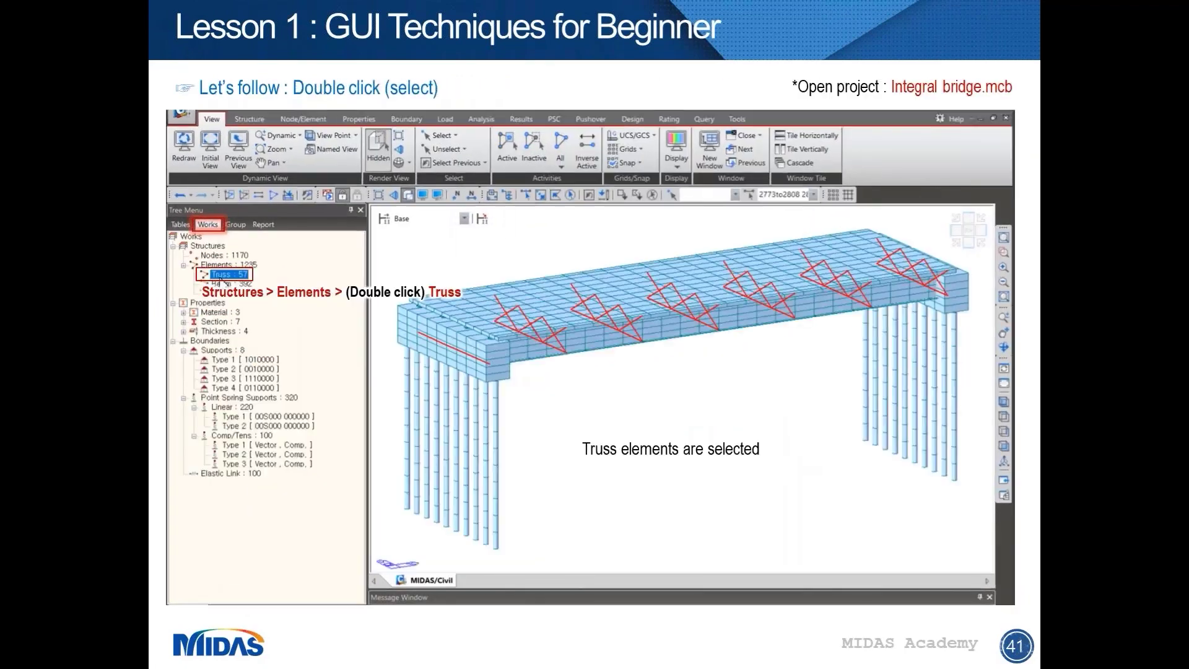
pyautogui.scroll(-4, 595, 359)
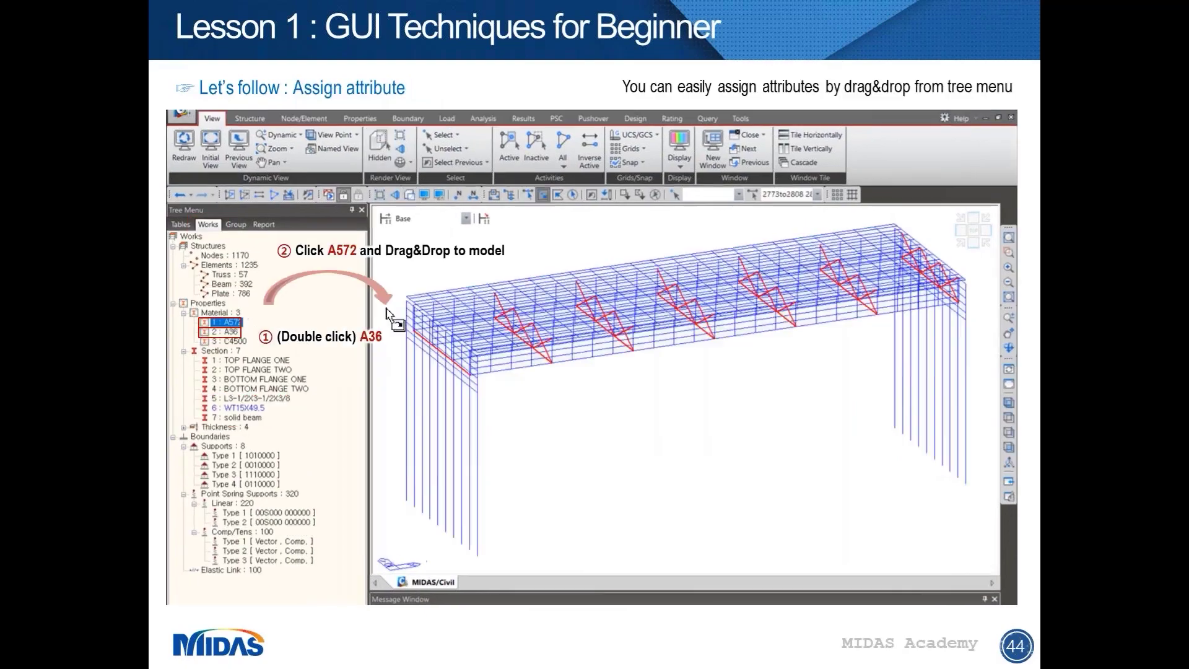